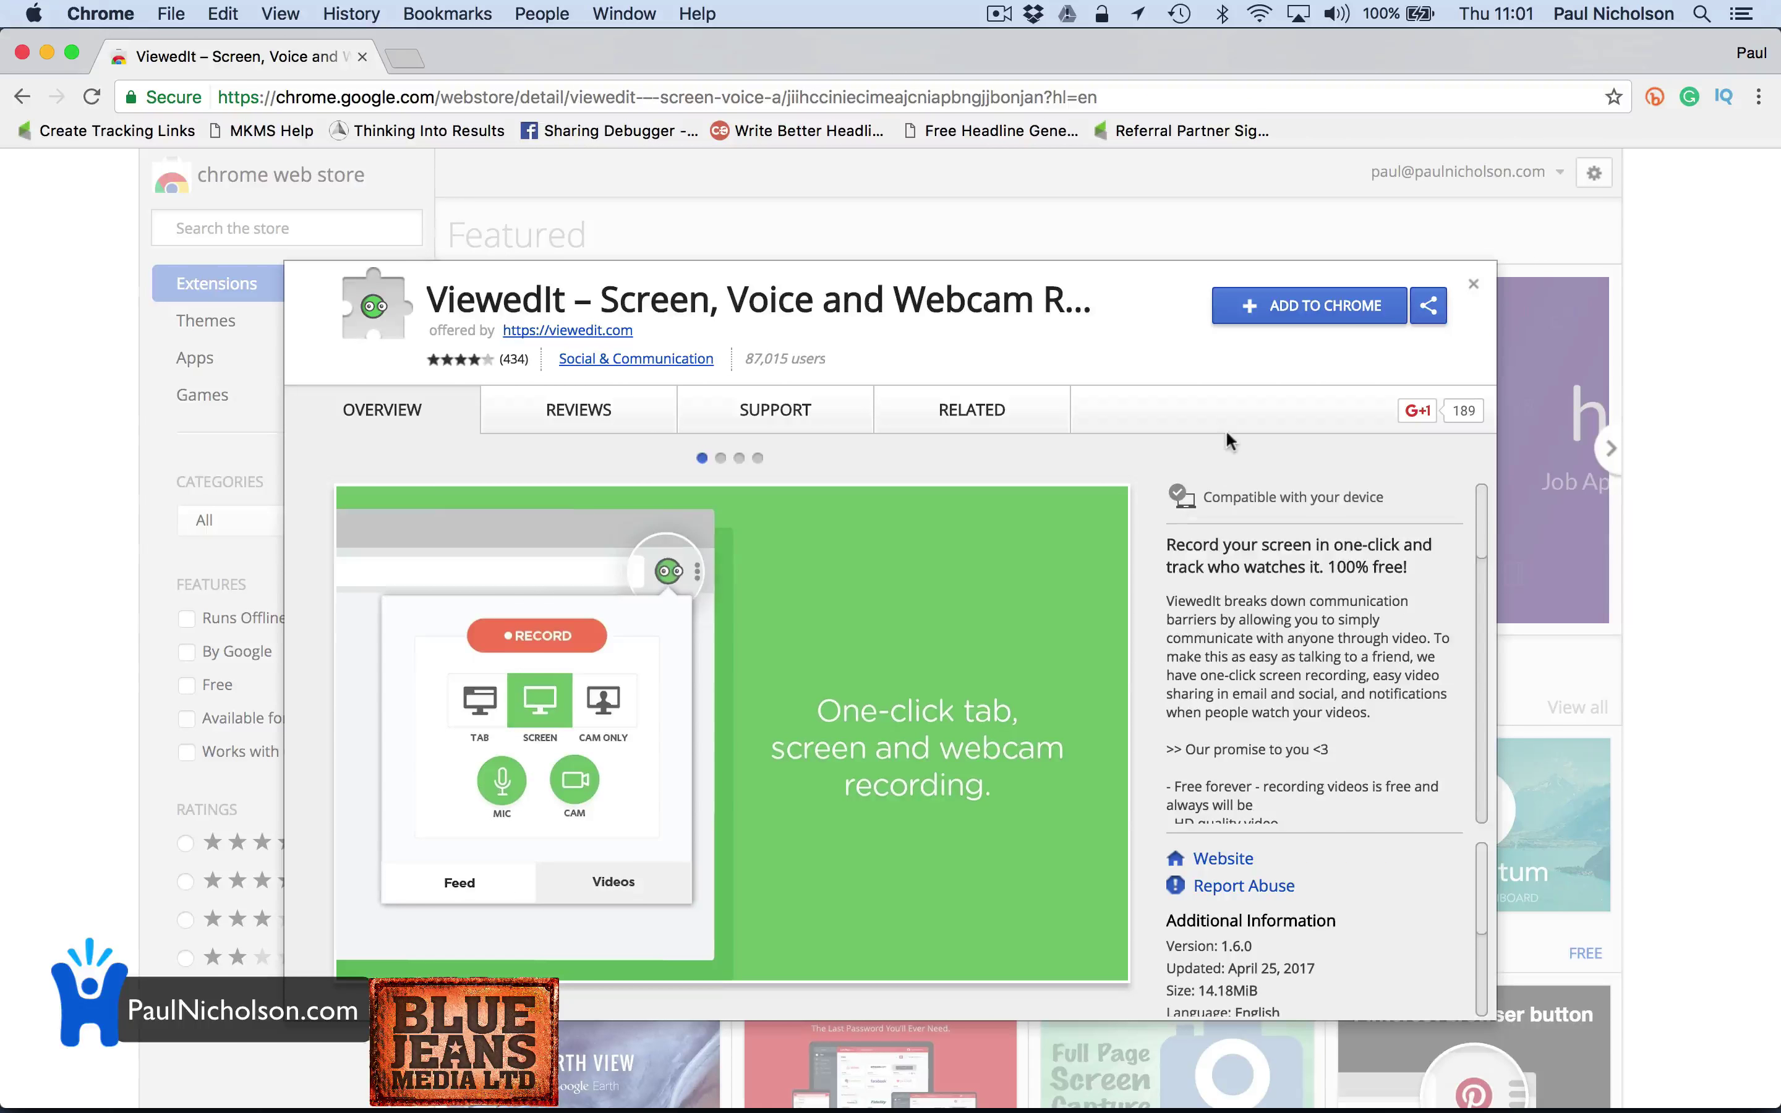
Add the ViewedIt extension to Chrome, run setup, and sign in with a Google account
click(1300, 308)
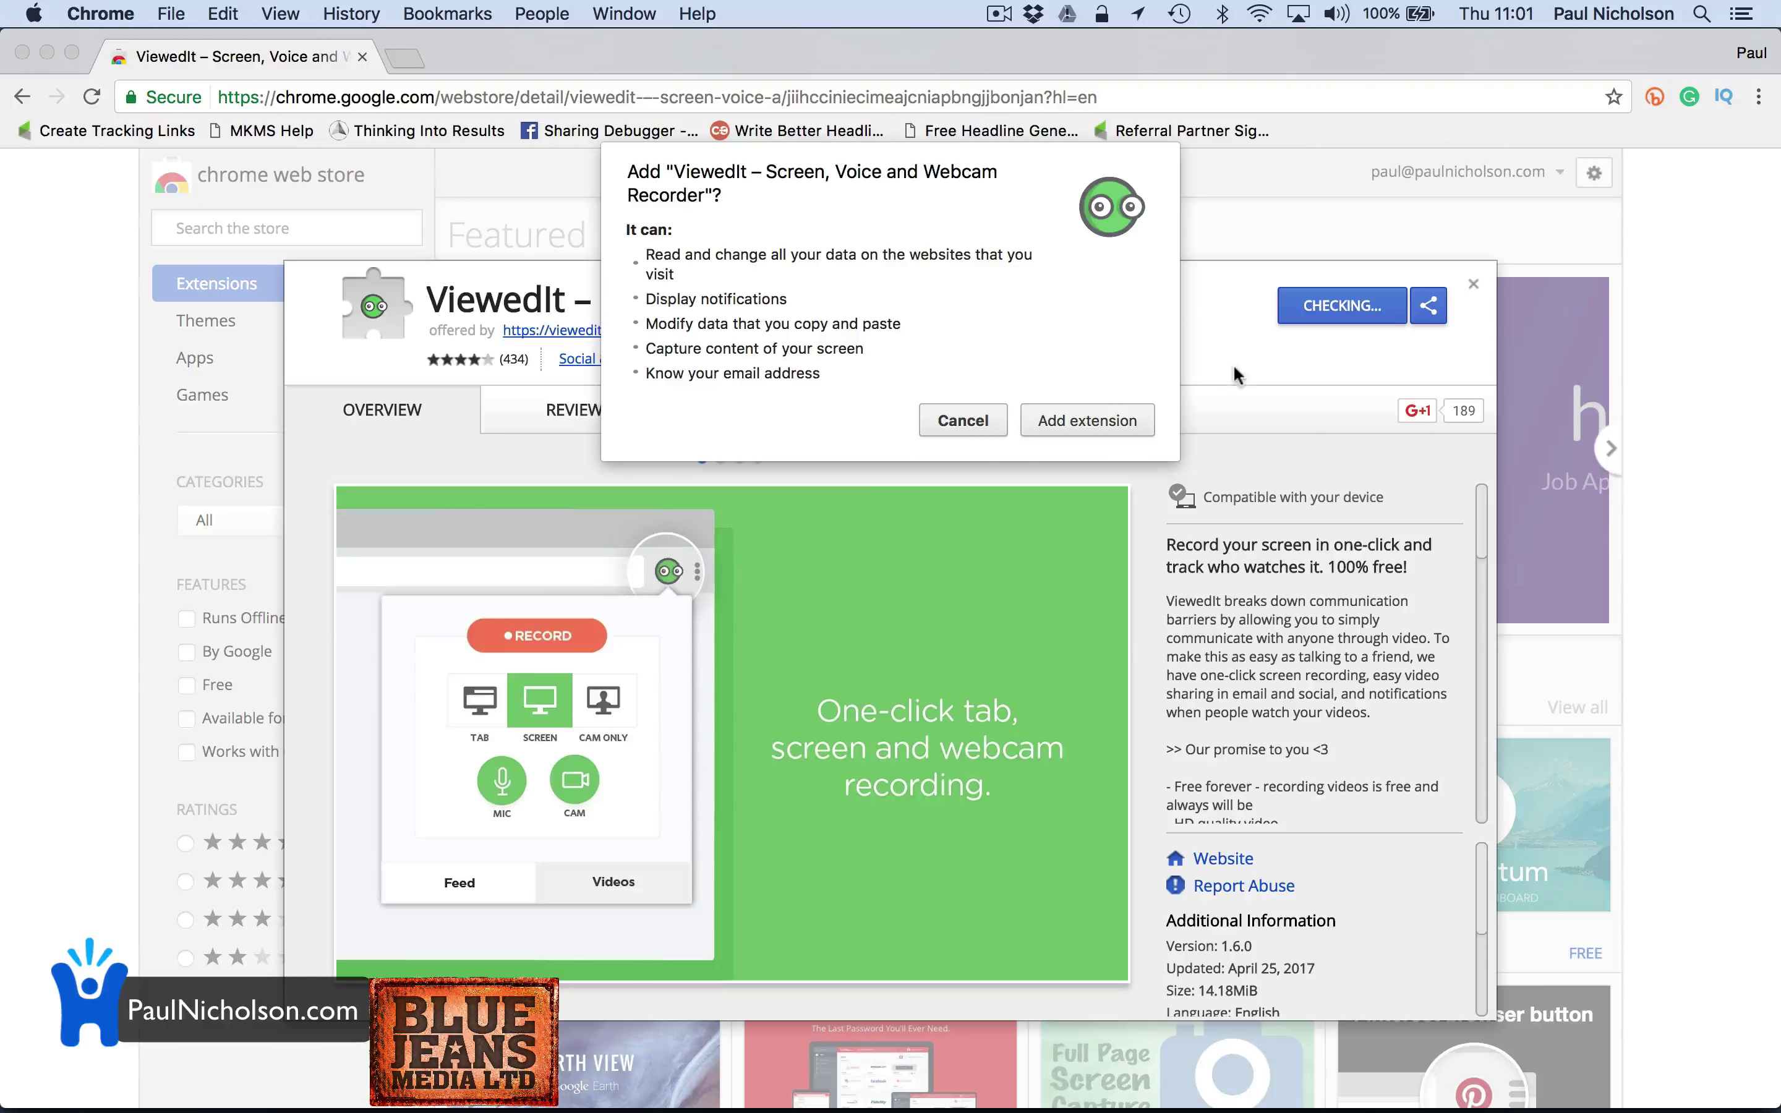
click(1073, 421)
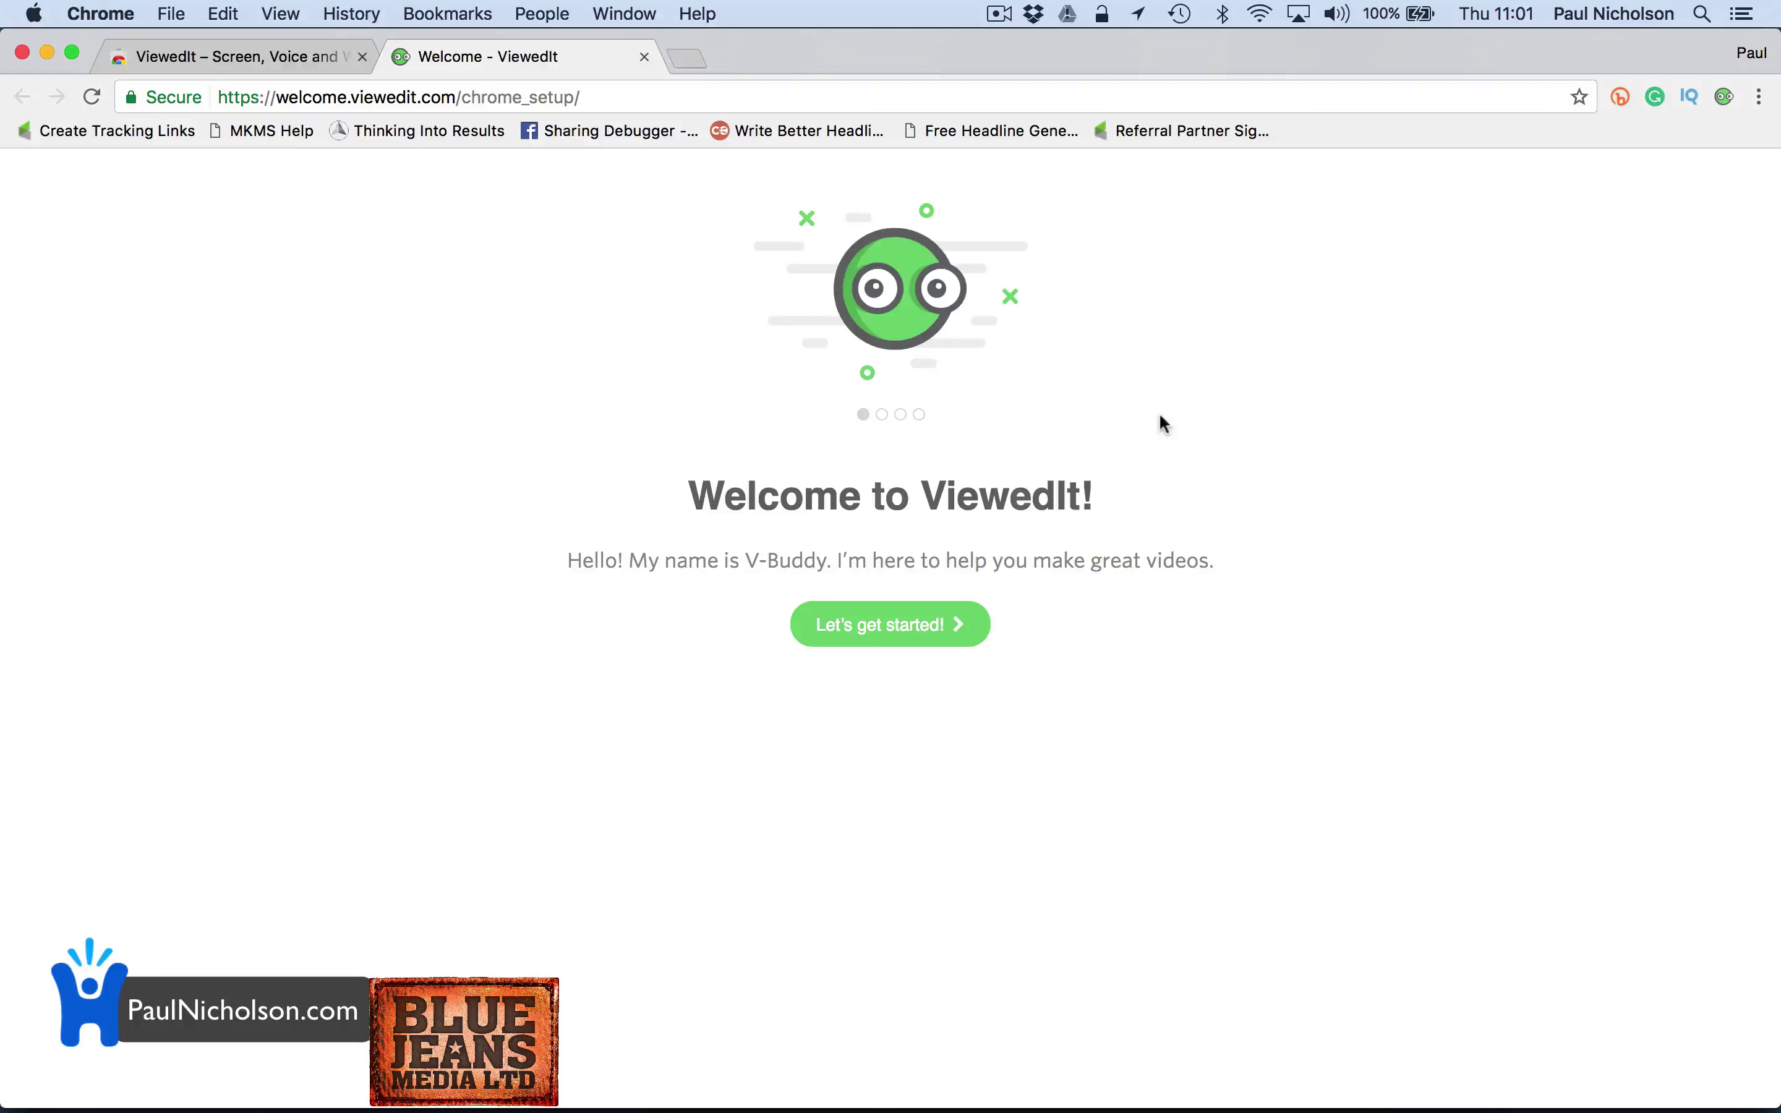
click(957, 629)
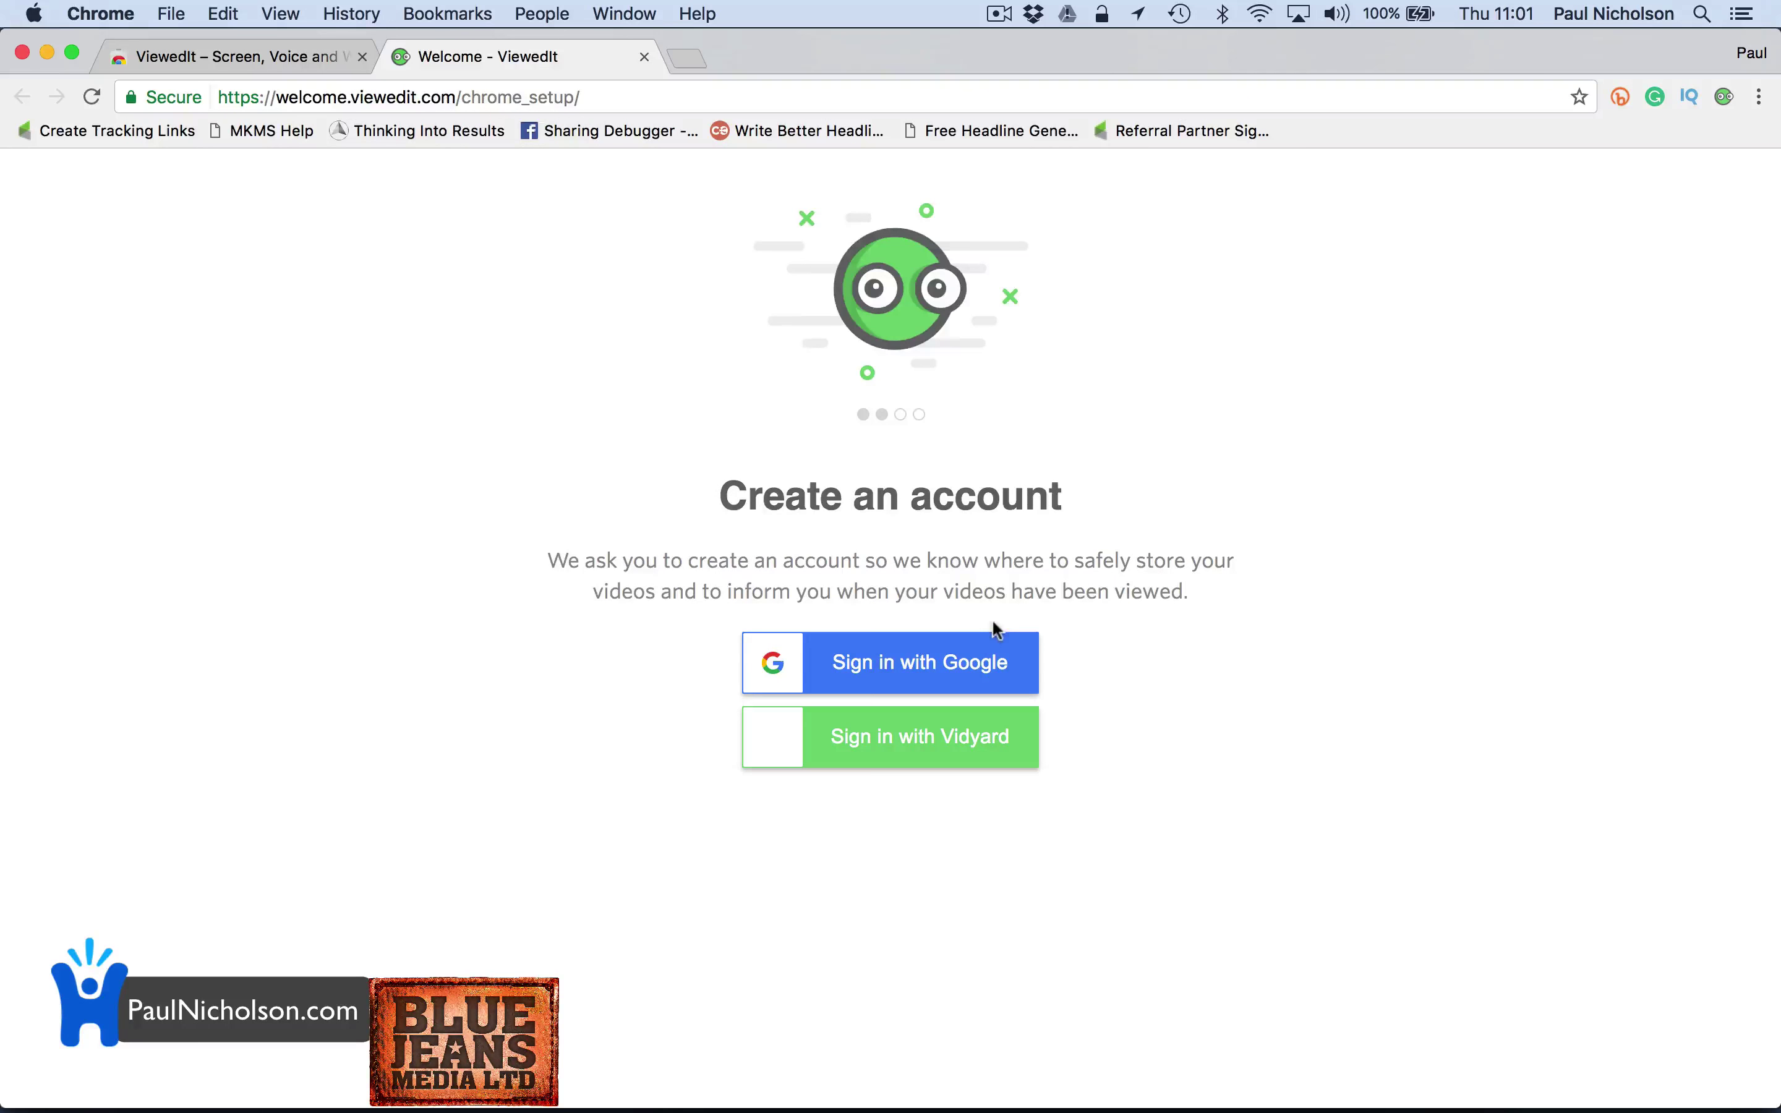
click(909, 664)
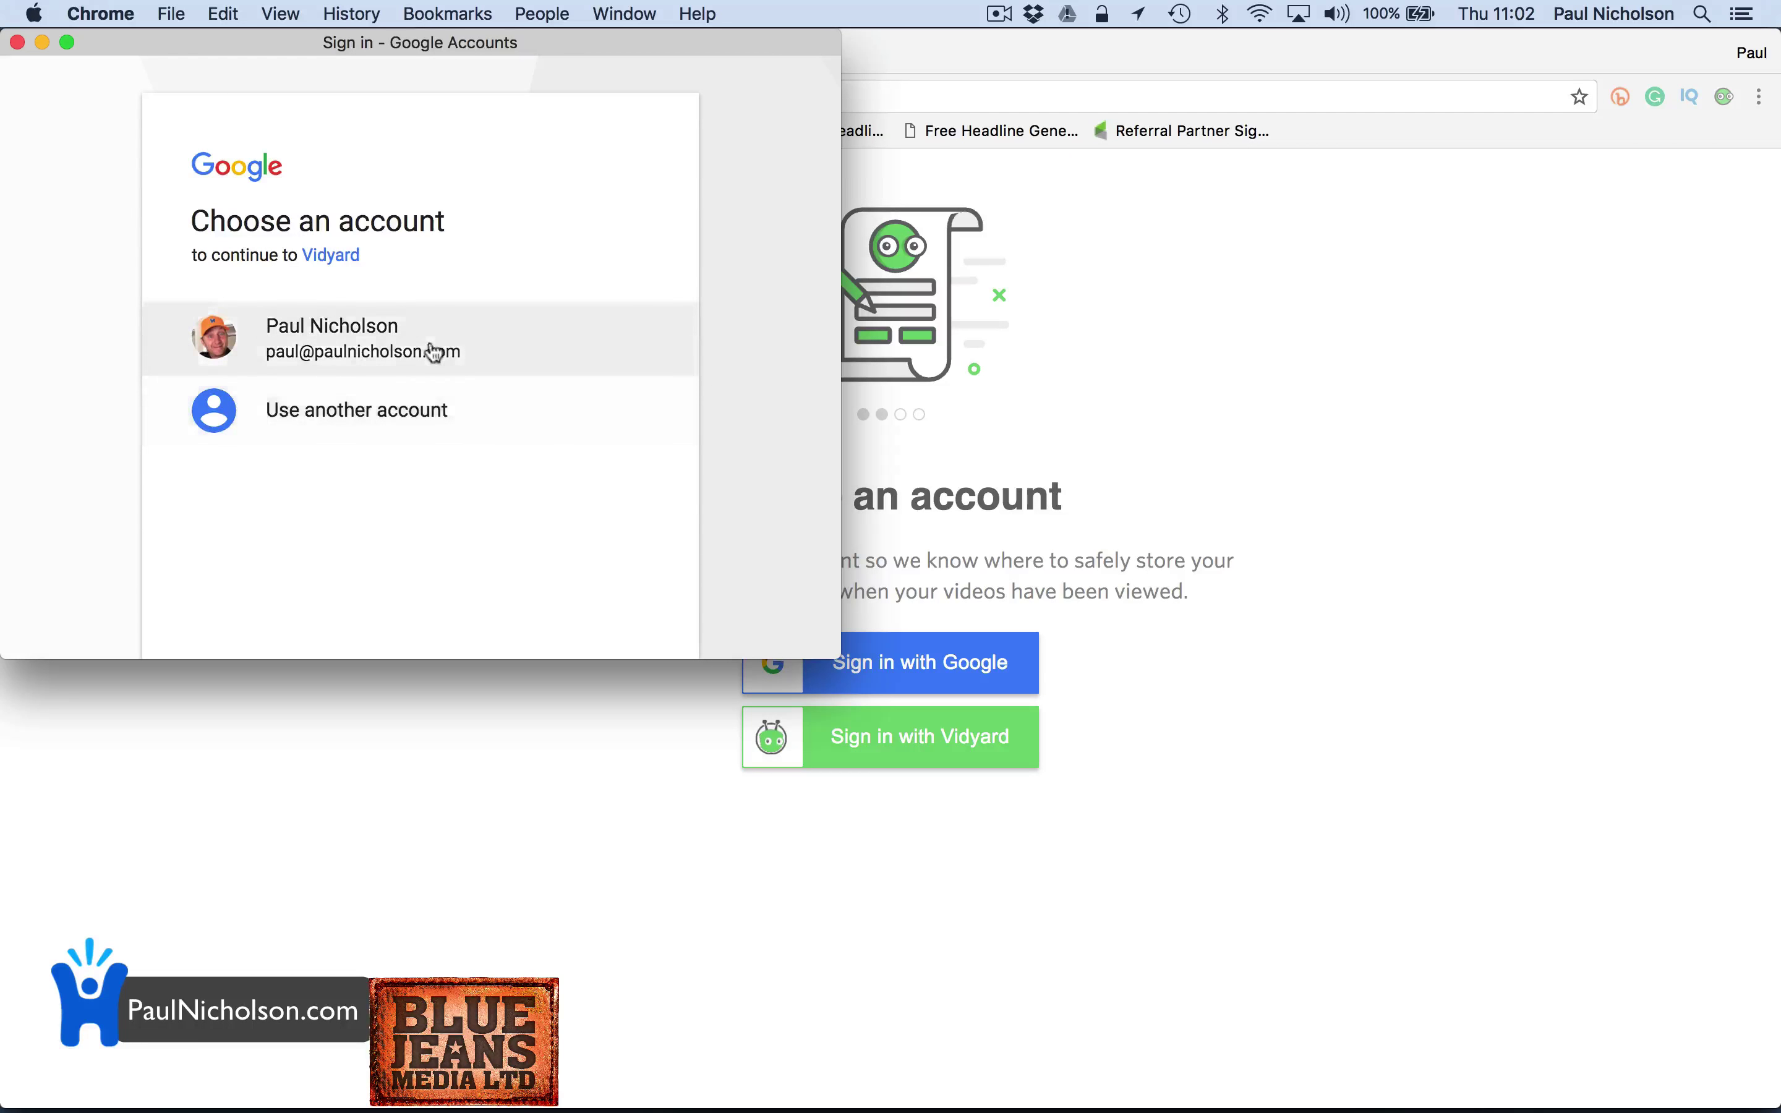
click(492, 351)
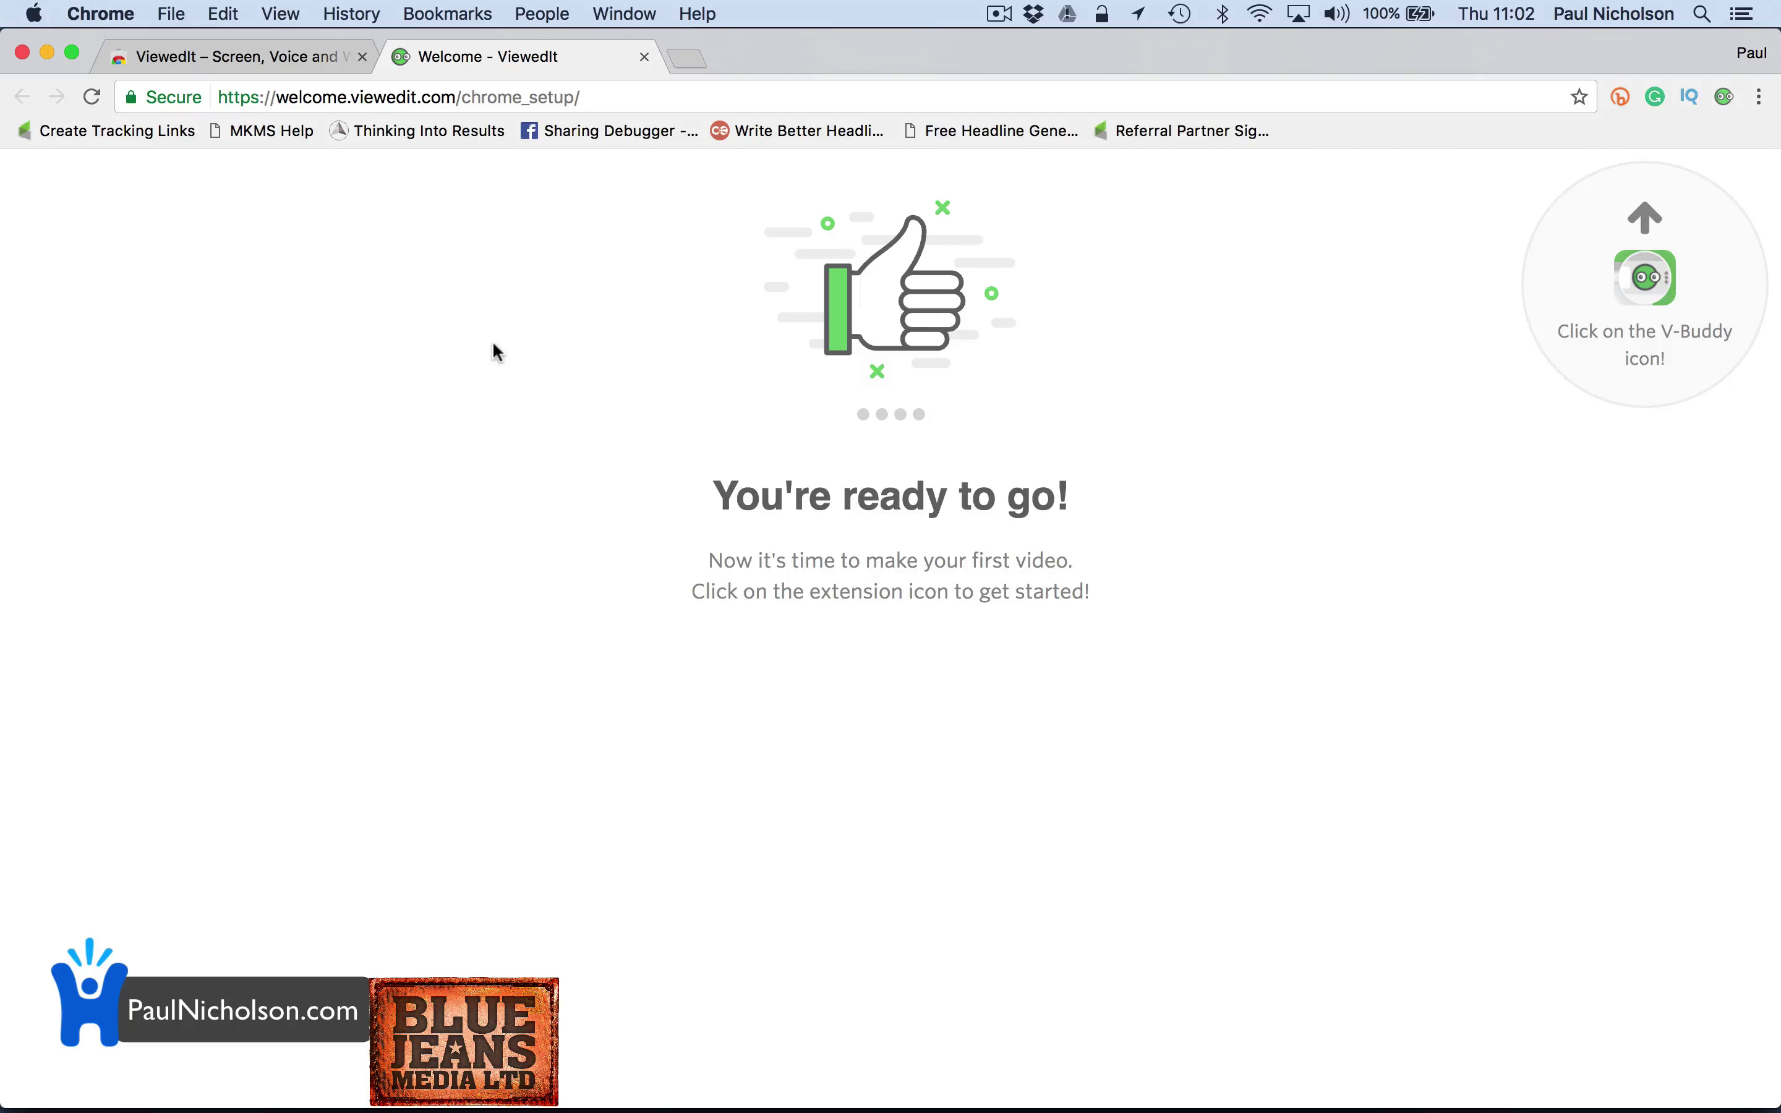
Set the ViewedIt recorder to SCREEN capture with MIC on and CAM off, then start recording
click(1720, 111)
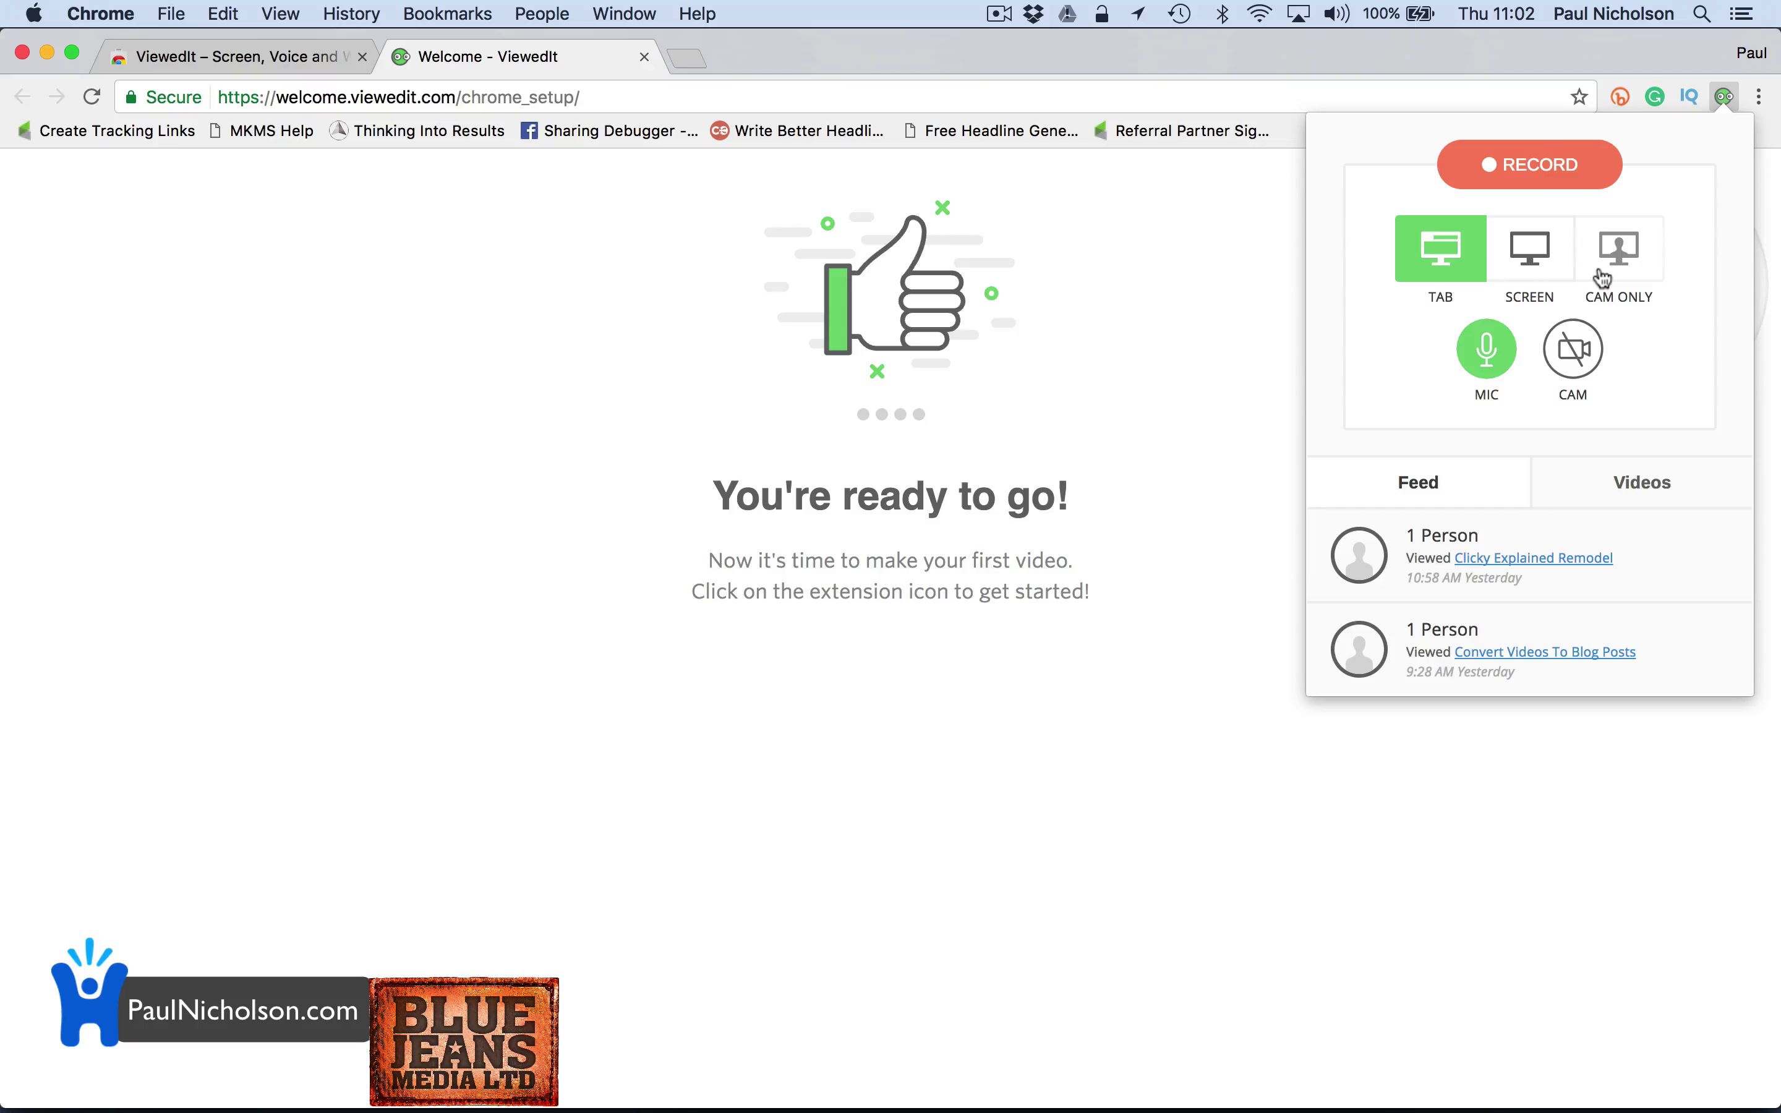
click(1505, 294)
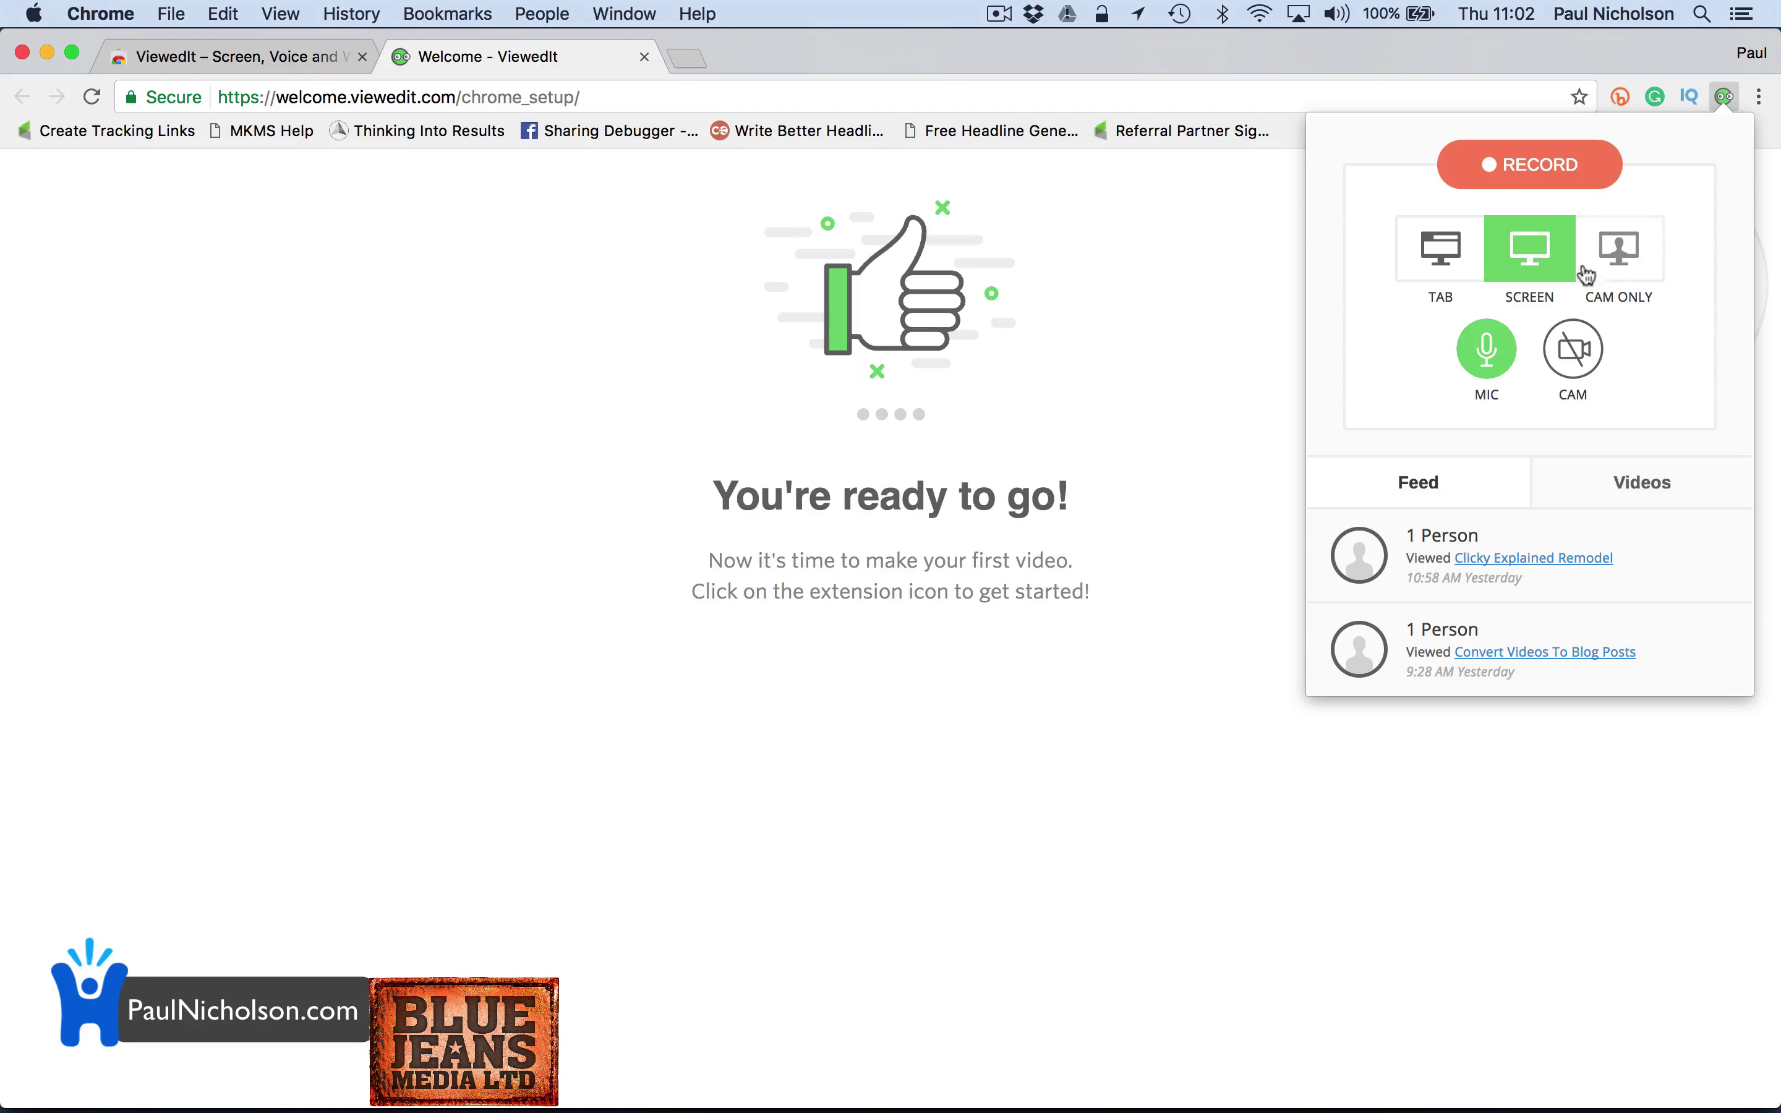
click(1614, 269)
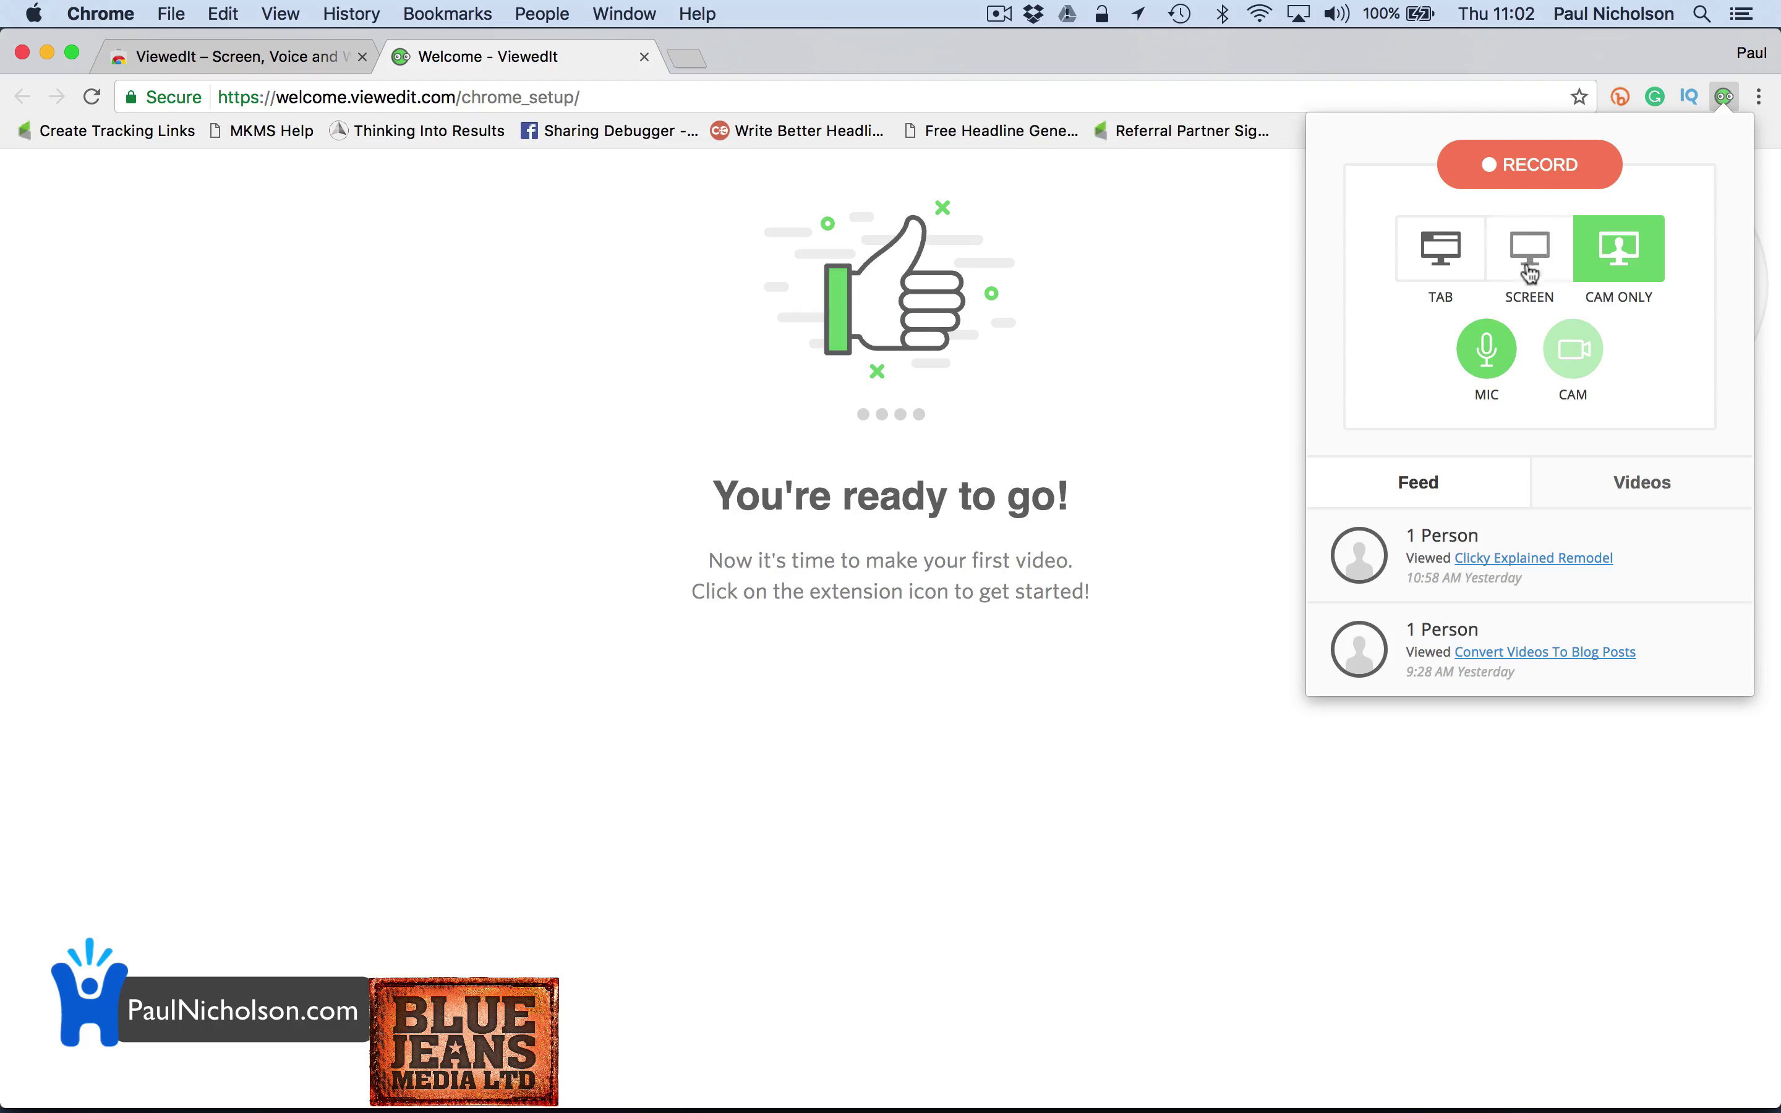
click(1581, 363)
click(1599, 359)
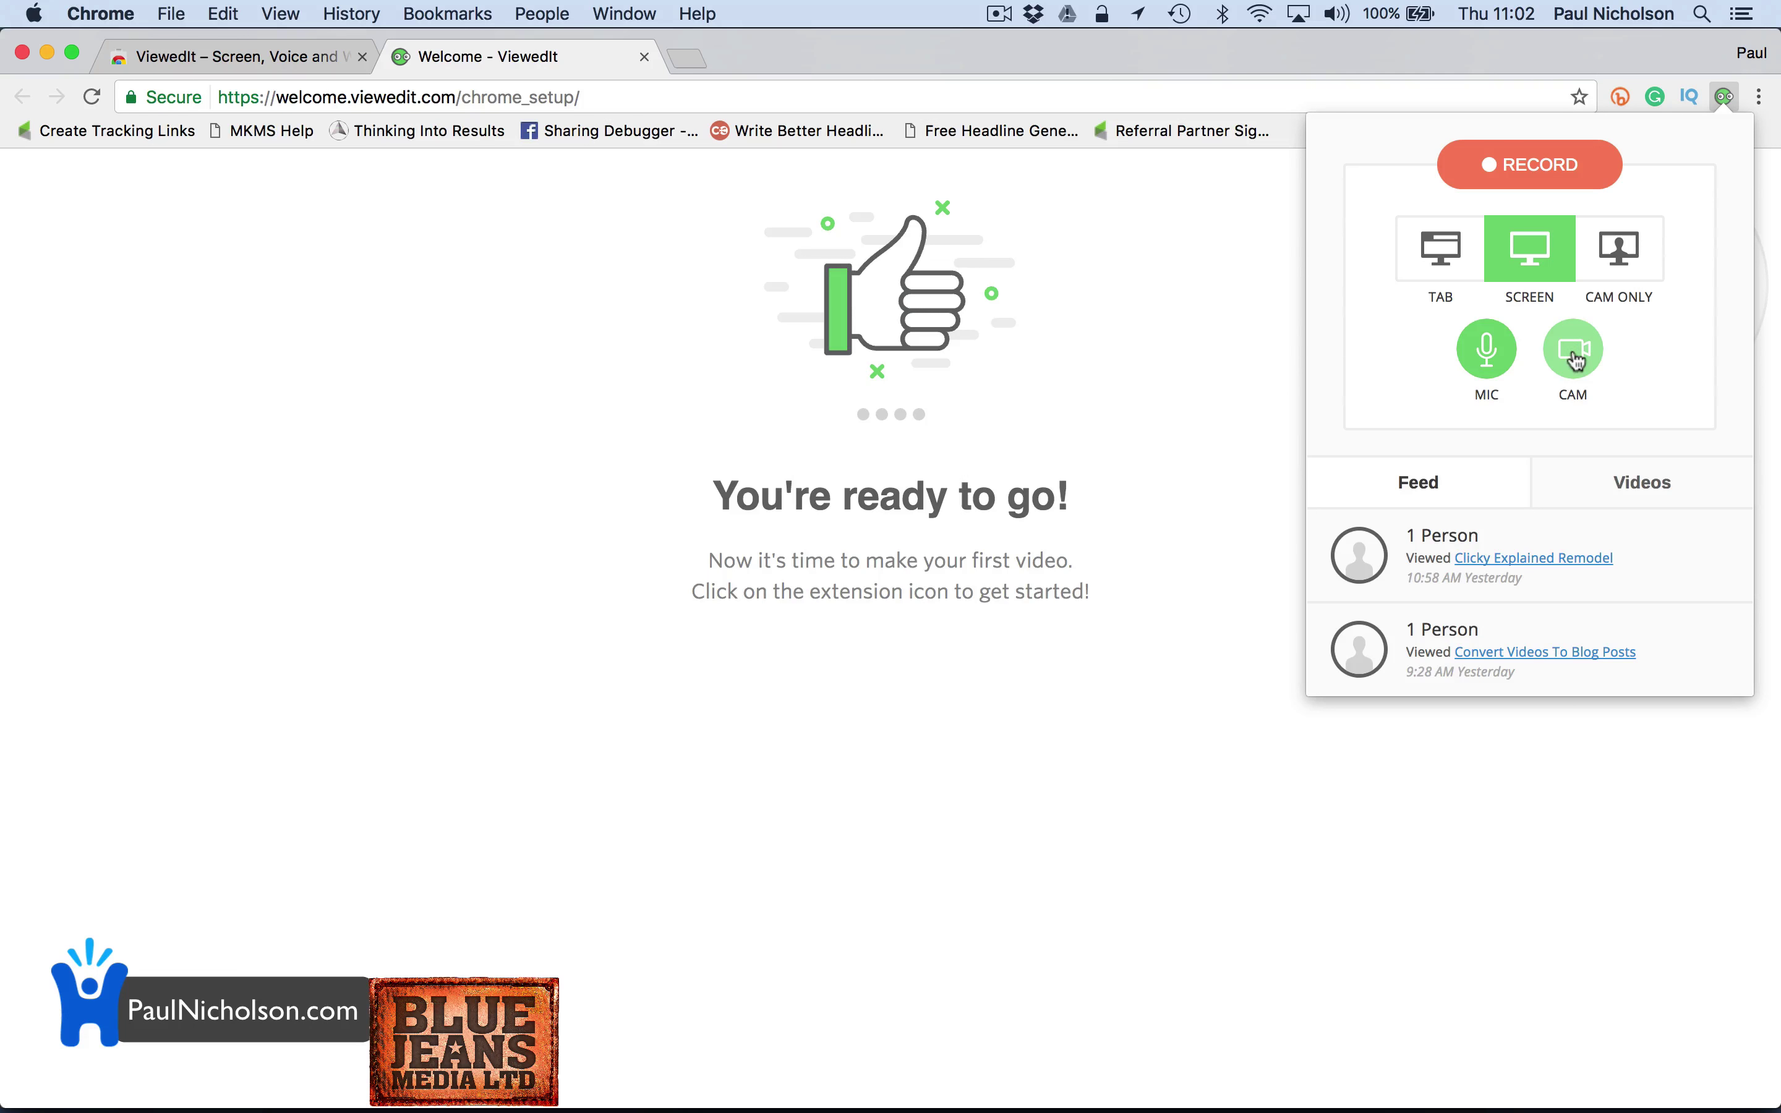
click(1504, 289)
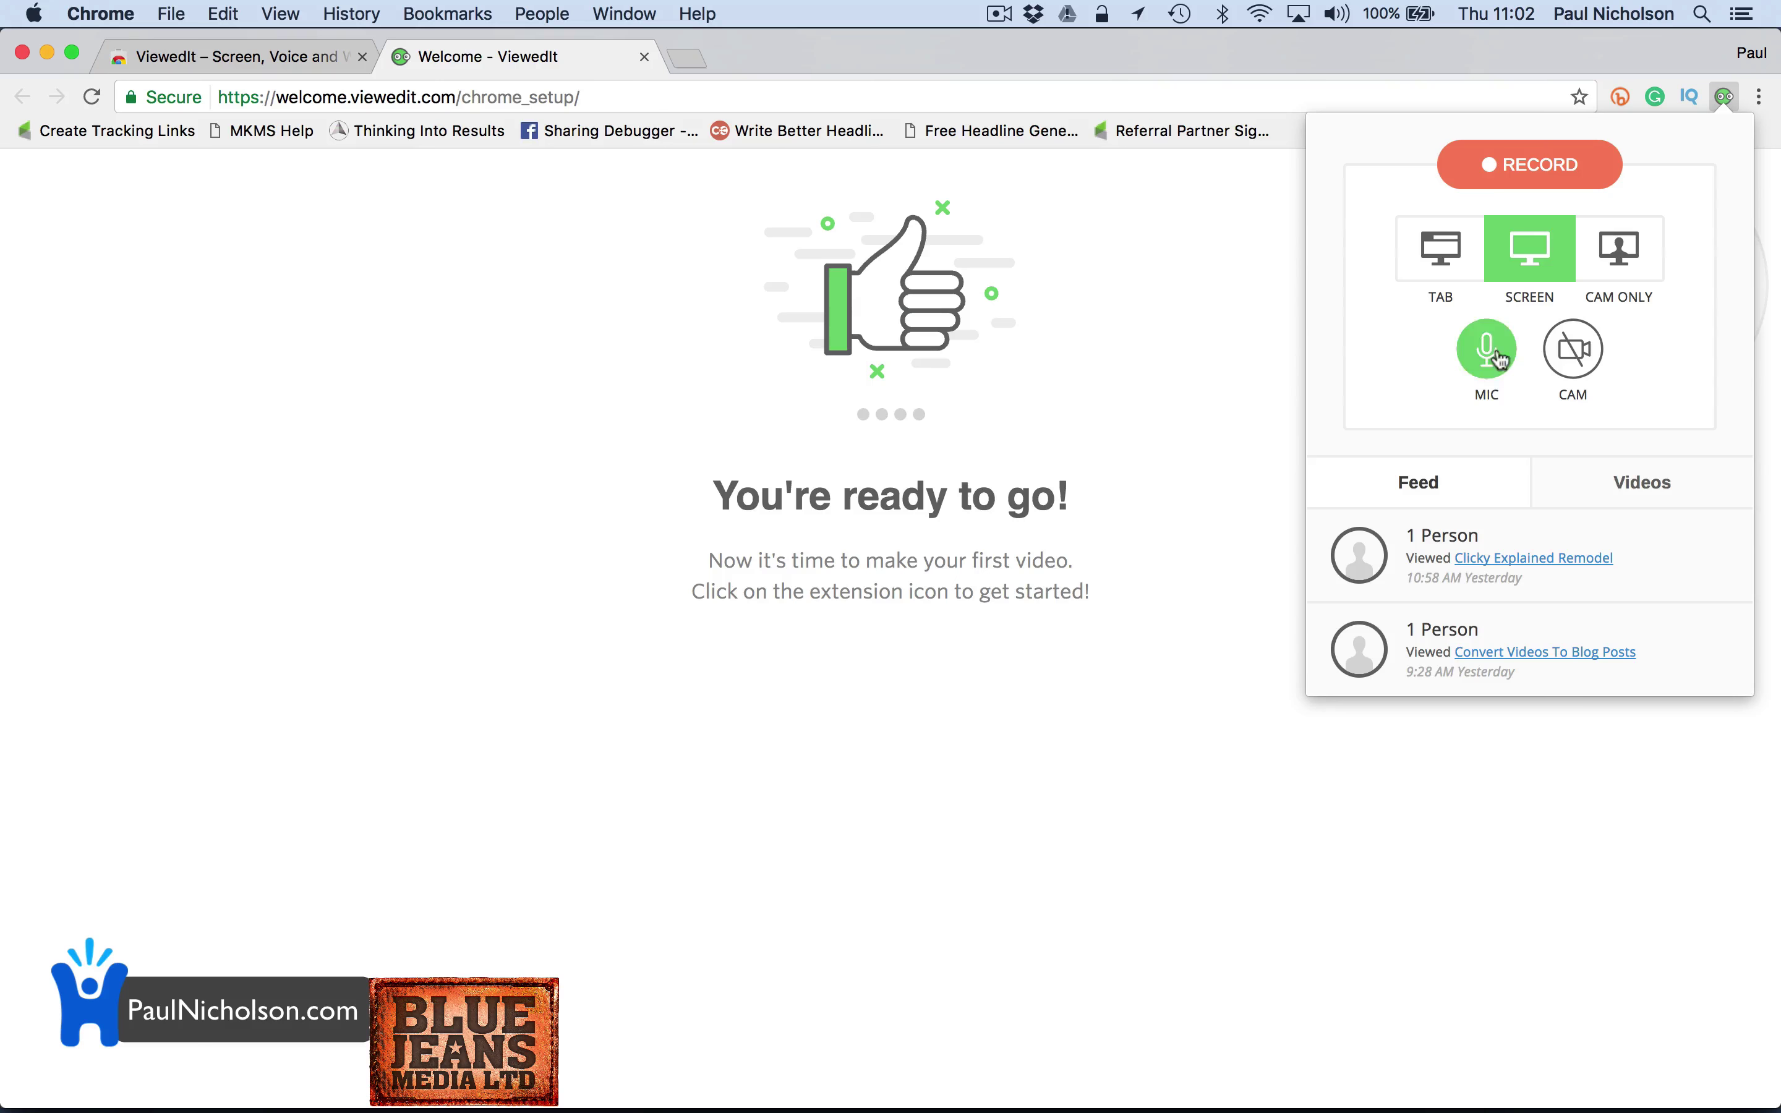
click(1530, 181)
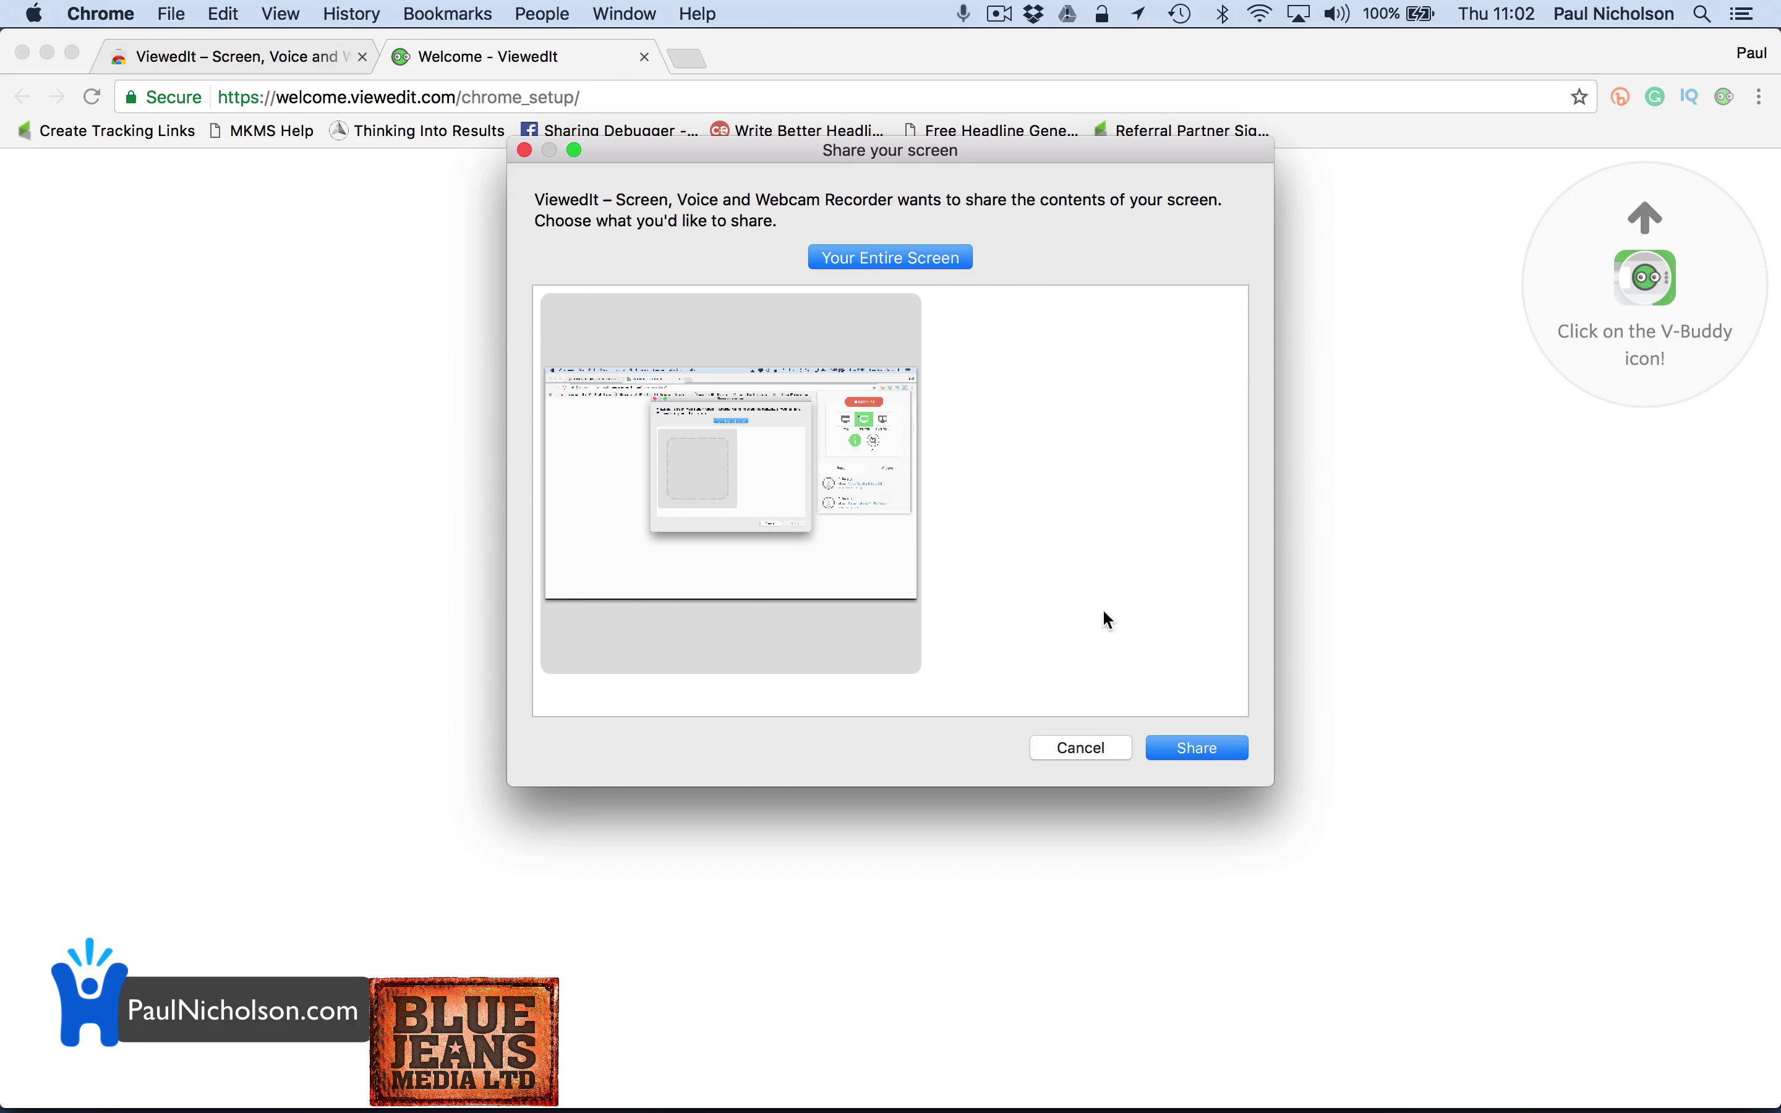
Share the entire screen, show viewedit.com and its GET IT NOW FOR CHROME offer, then stop recording
click(1201, 746)
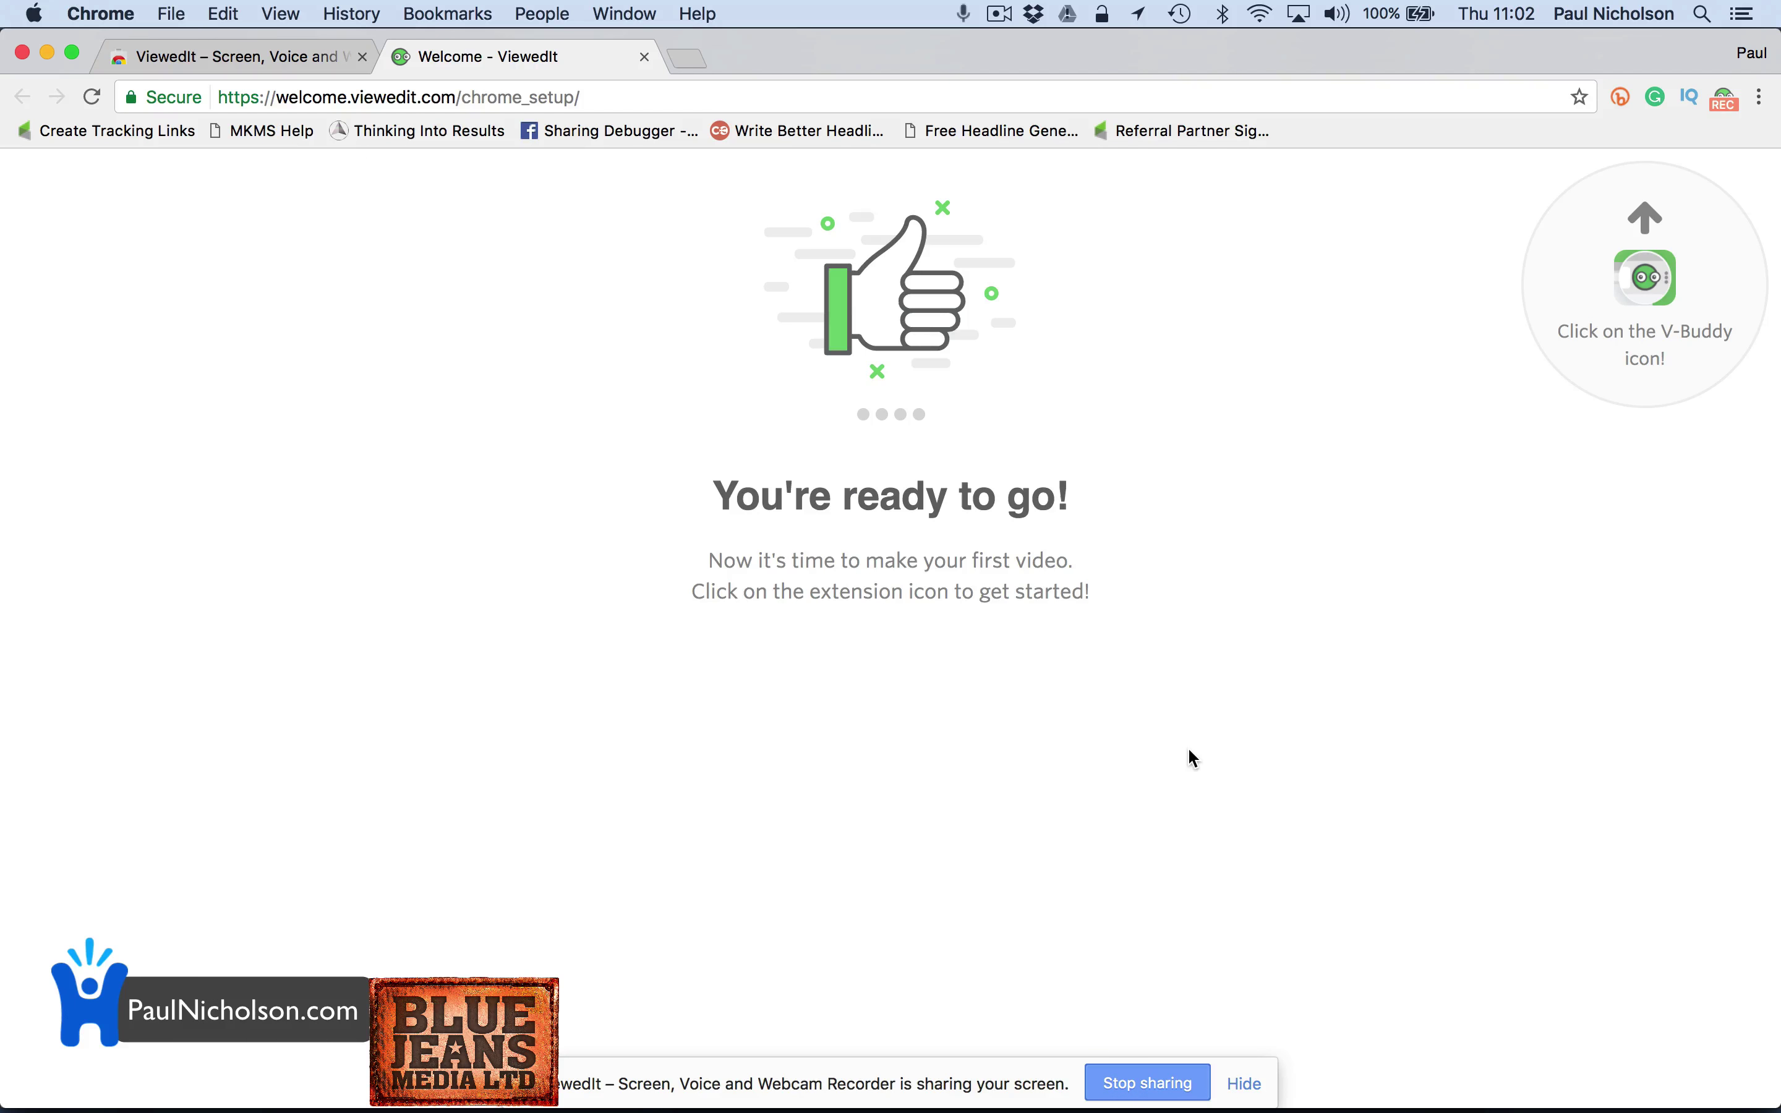
click(289, 61)
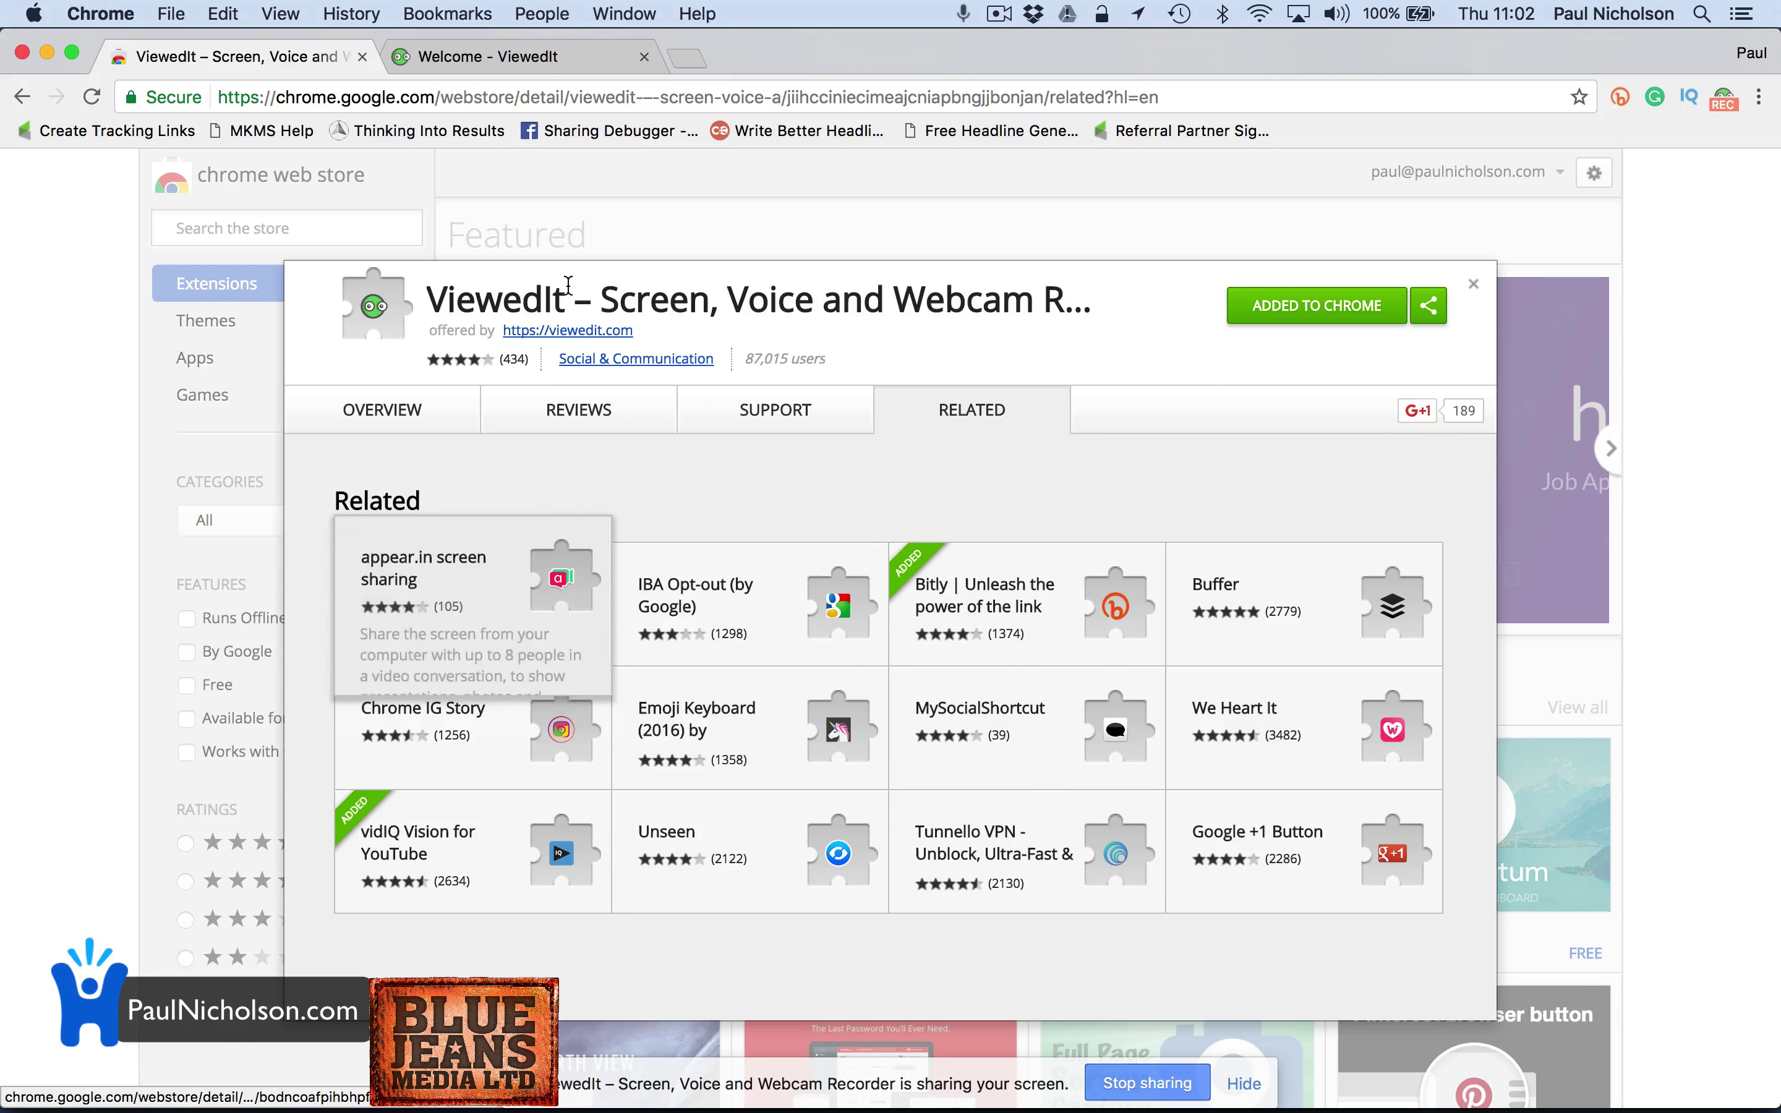
click(572, 331)
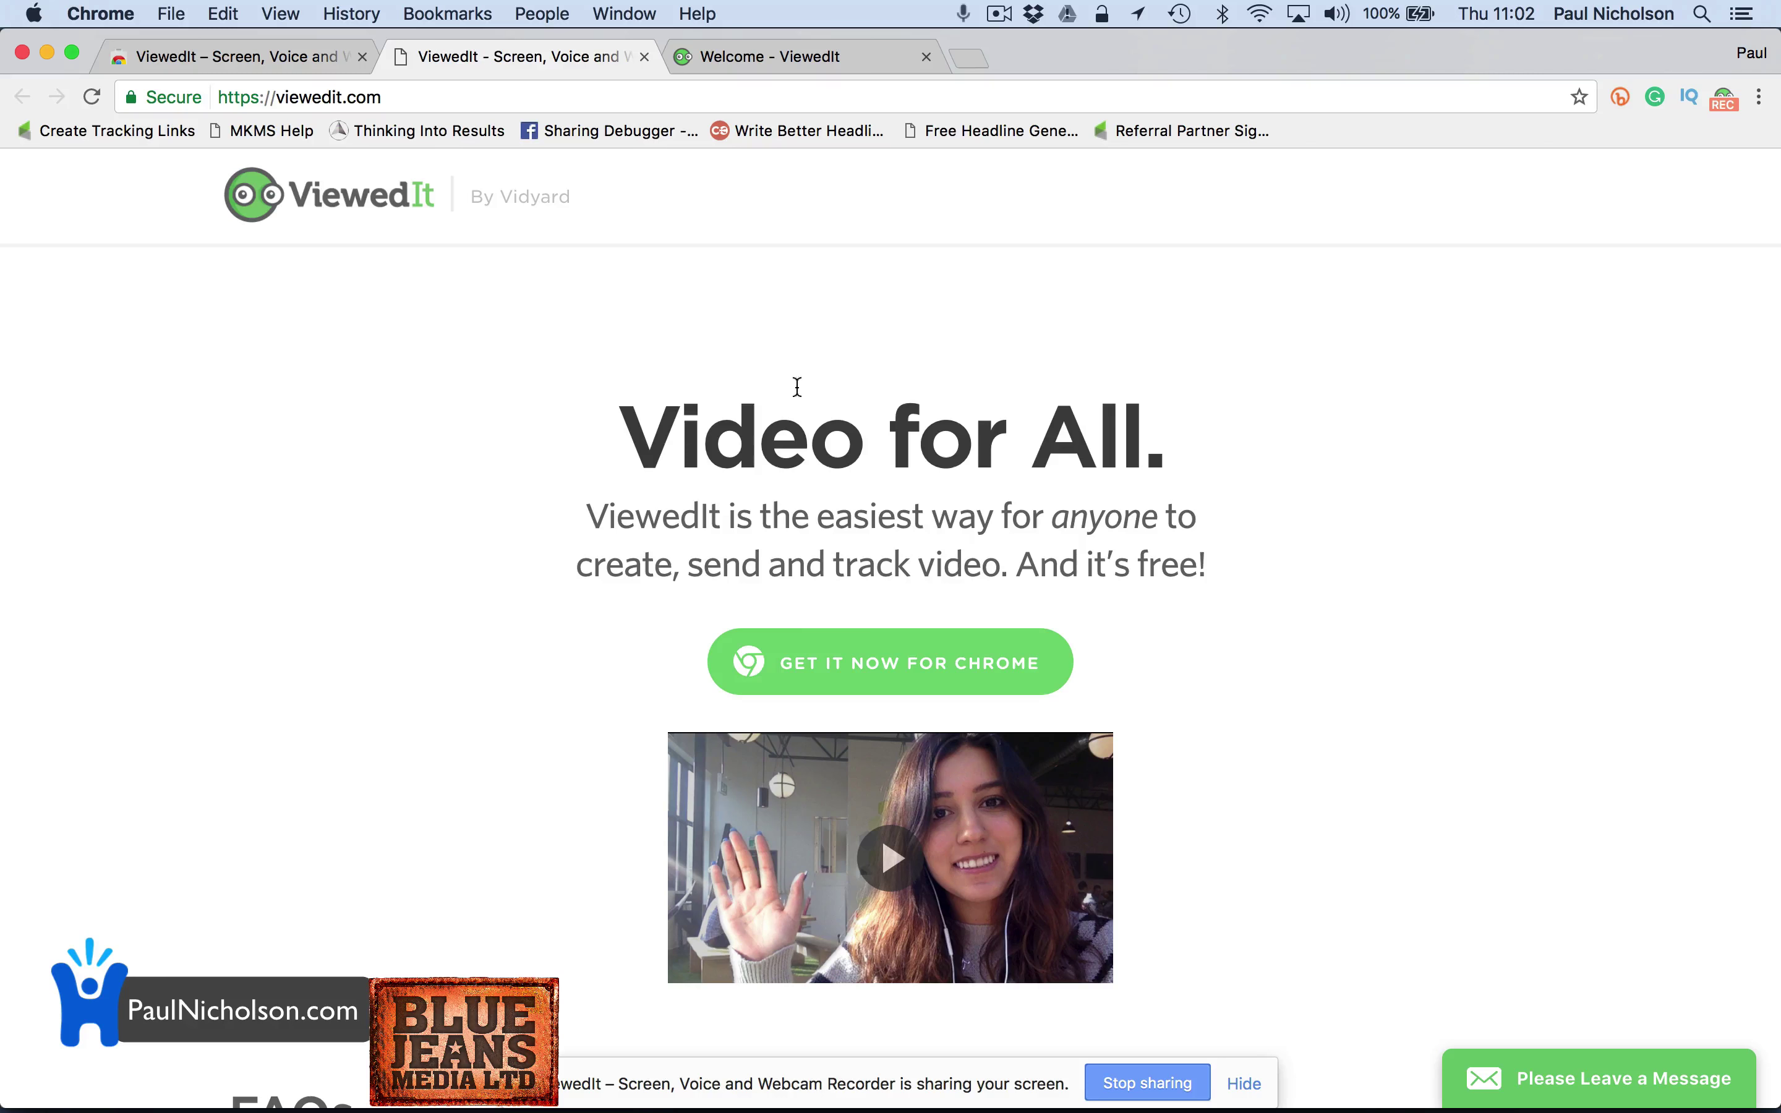
click(826, 666)
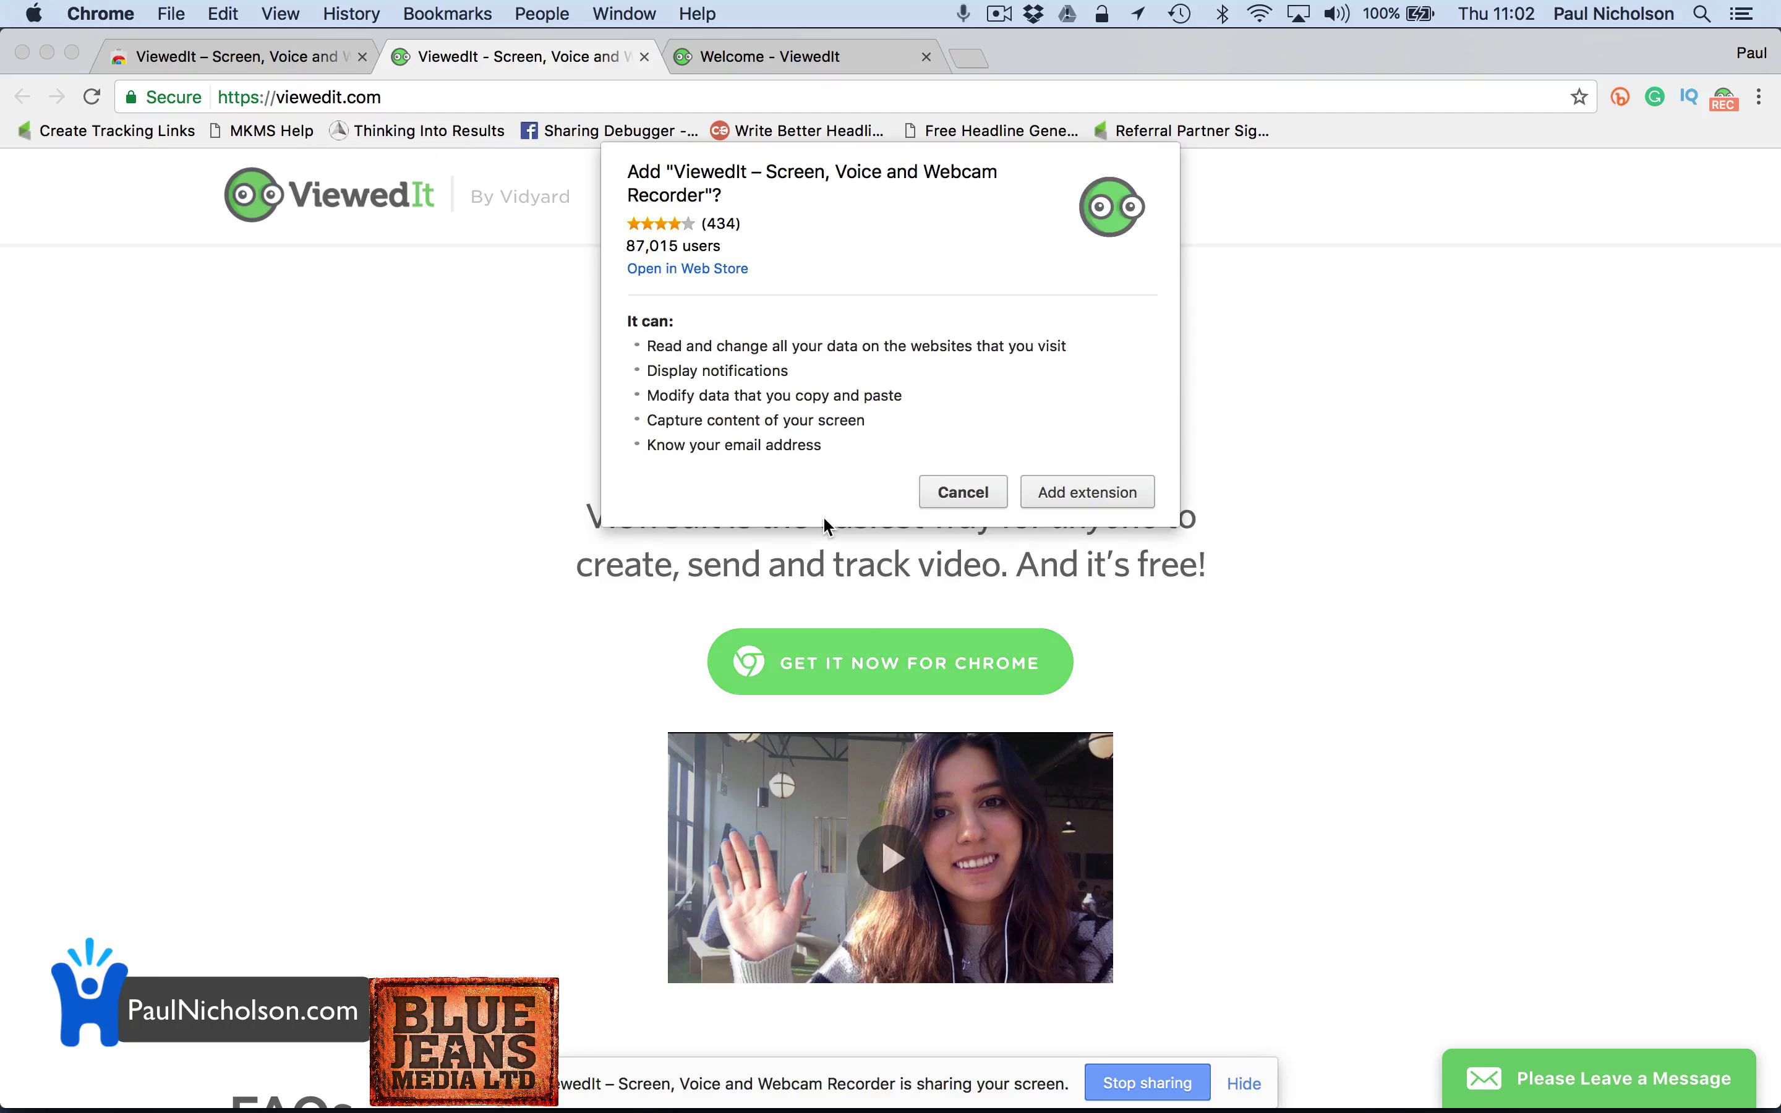
click(963, 492)
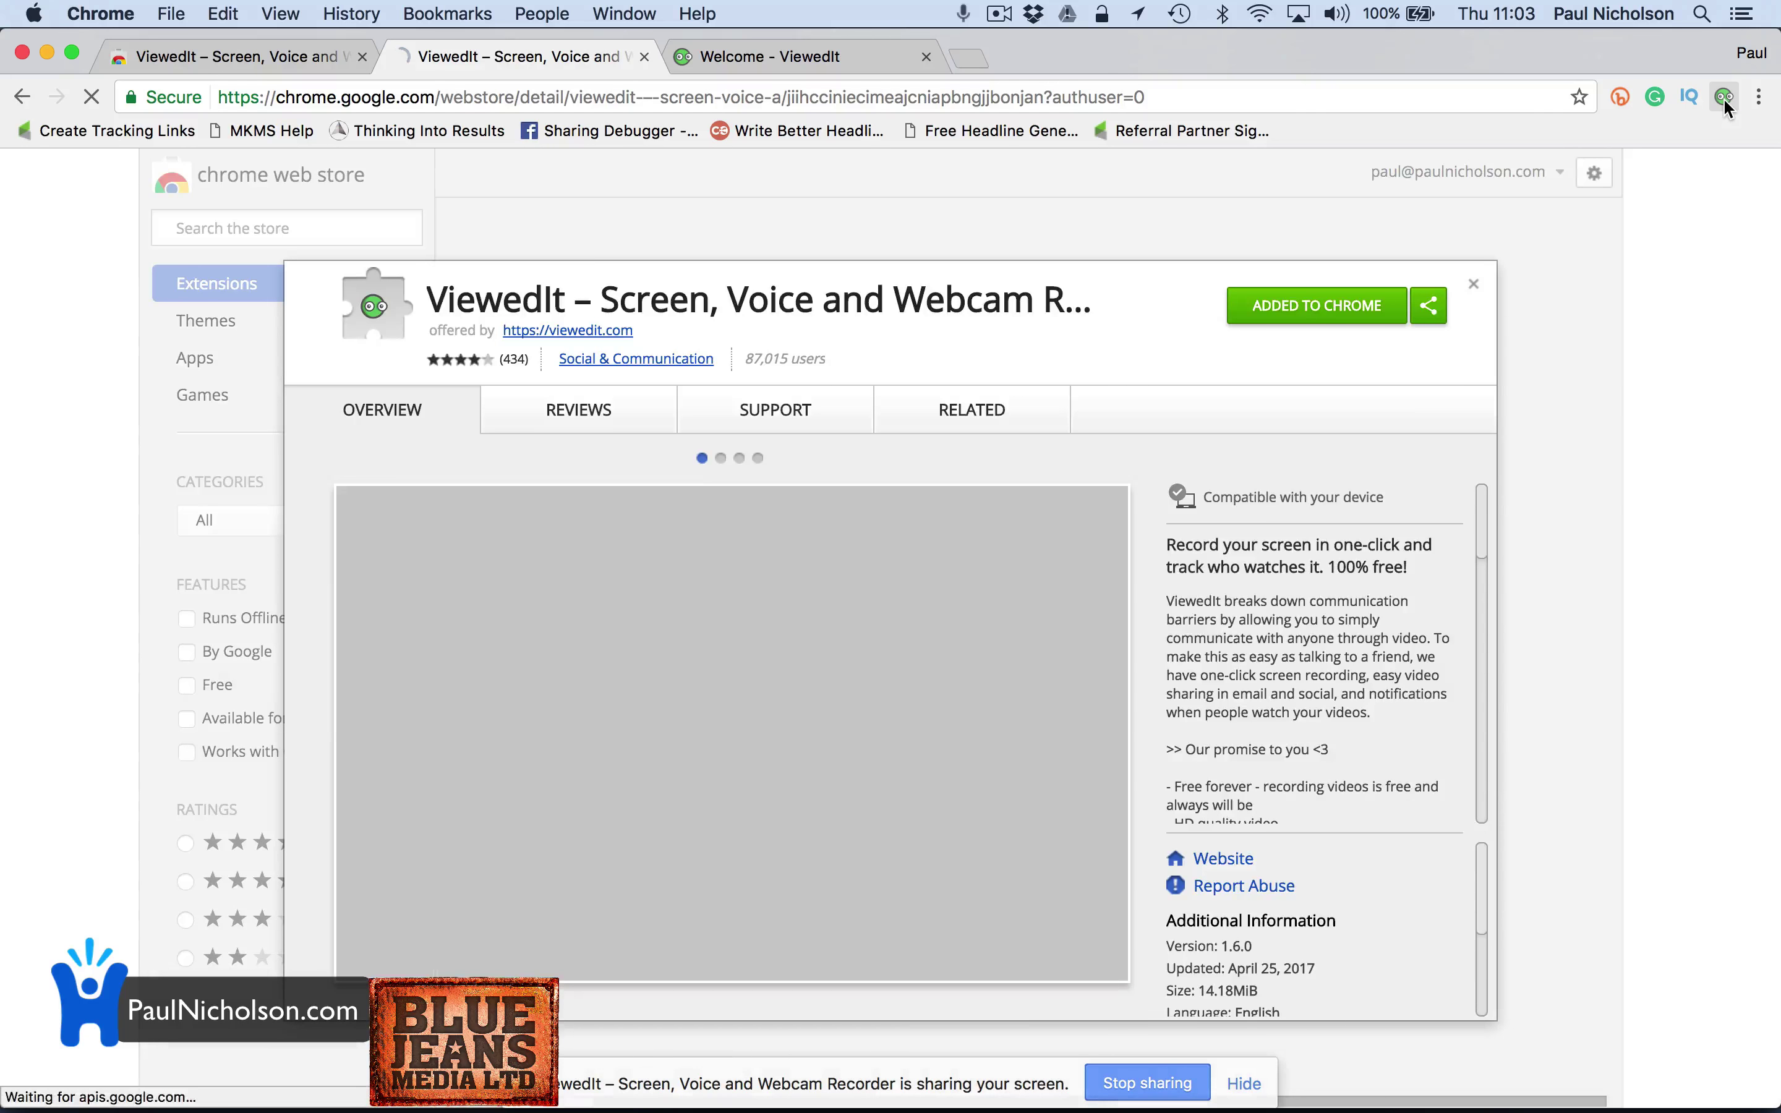
click(1723, 97)
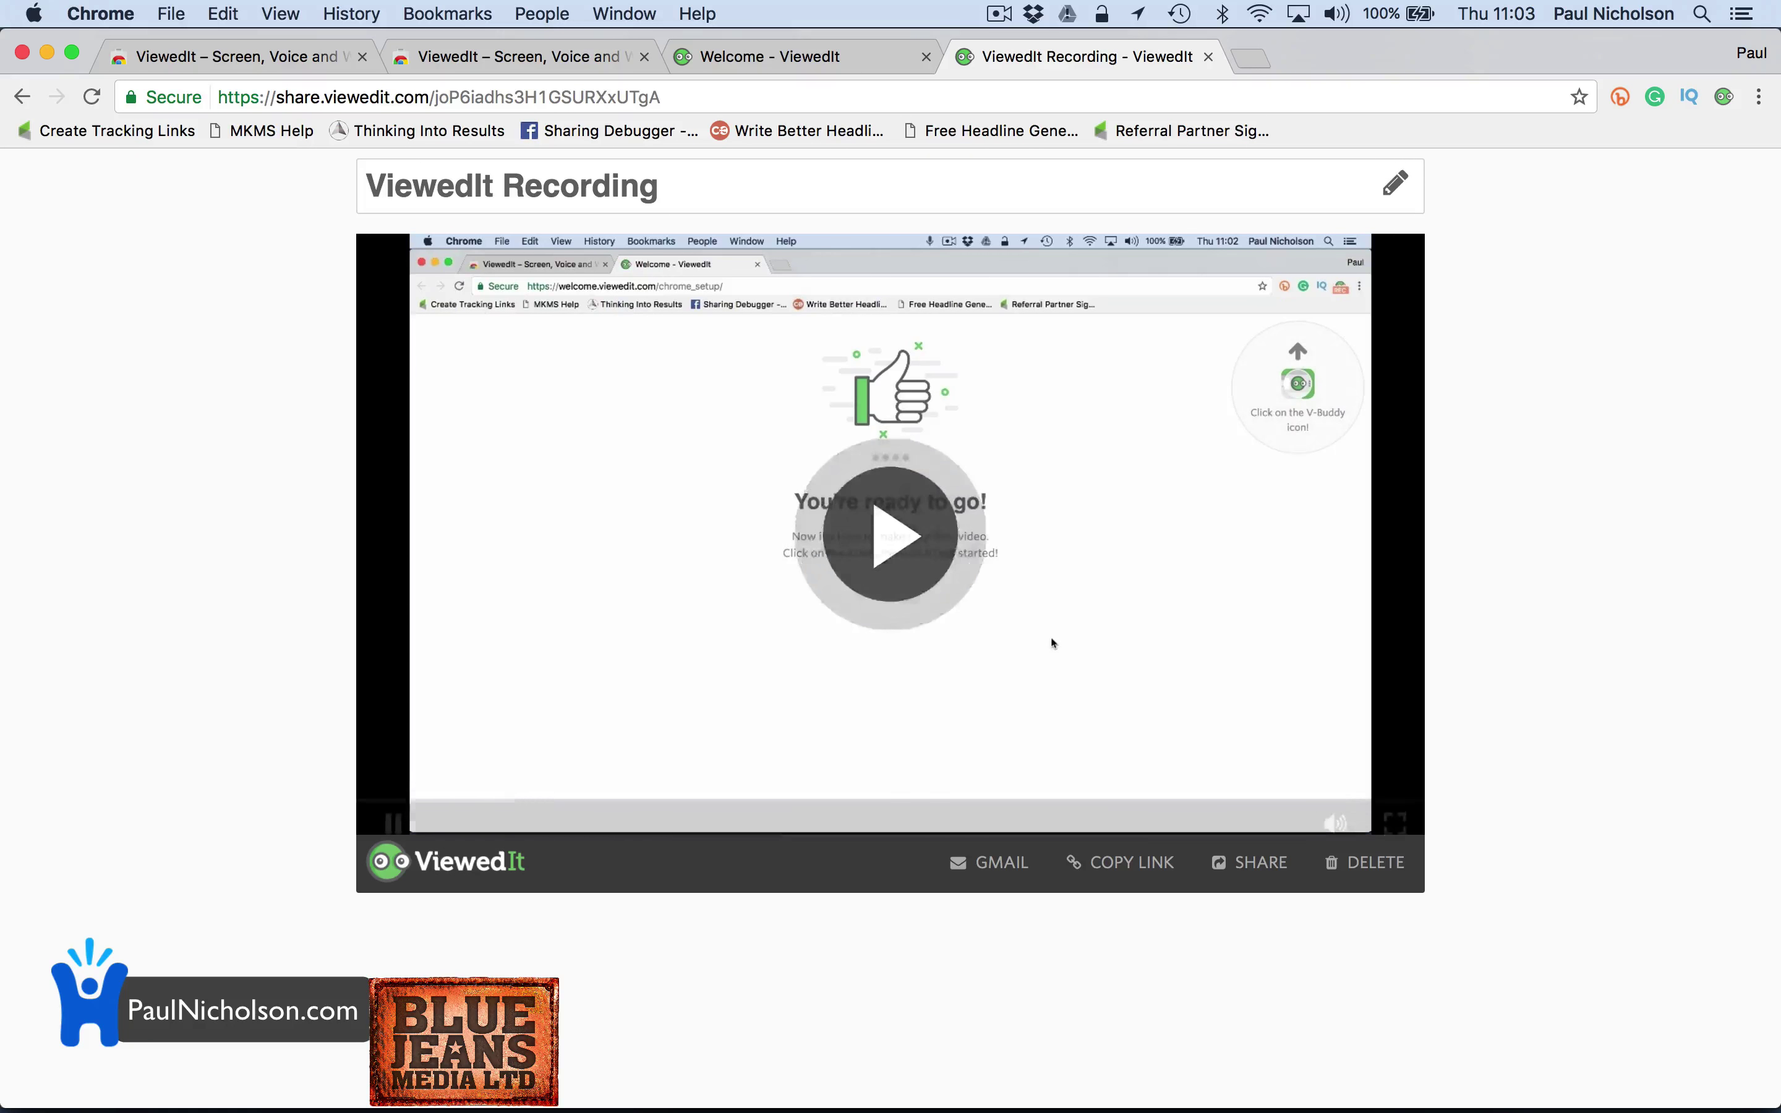
Play the recorded video on its share page, then pause it
click(1052, 639)
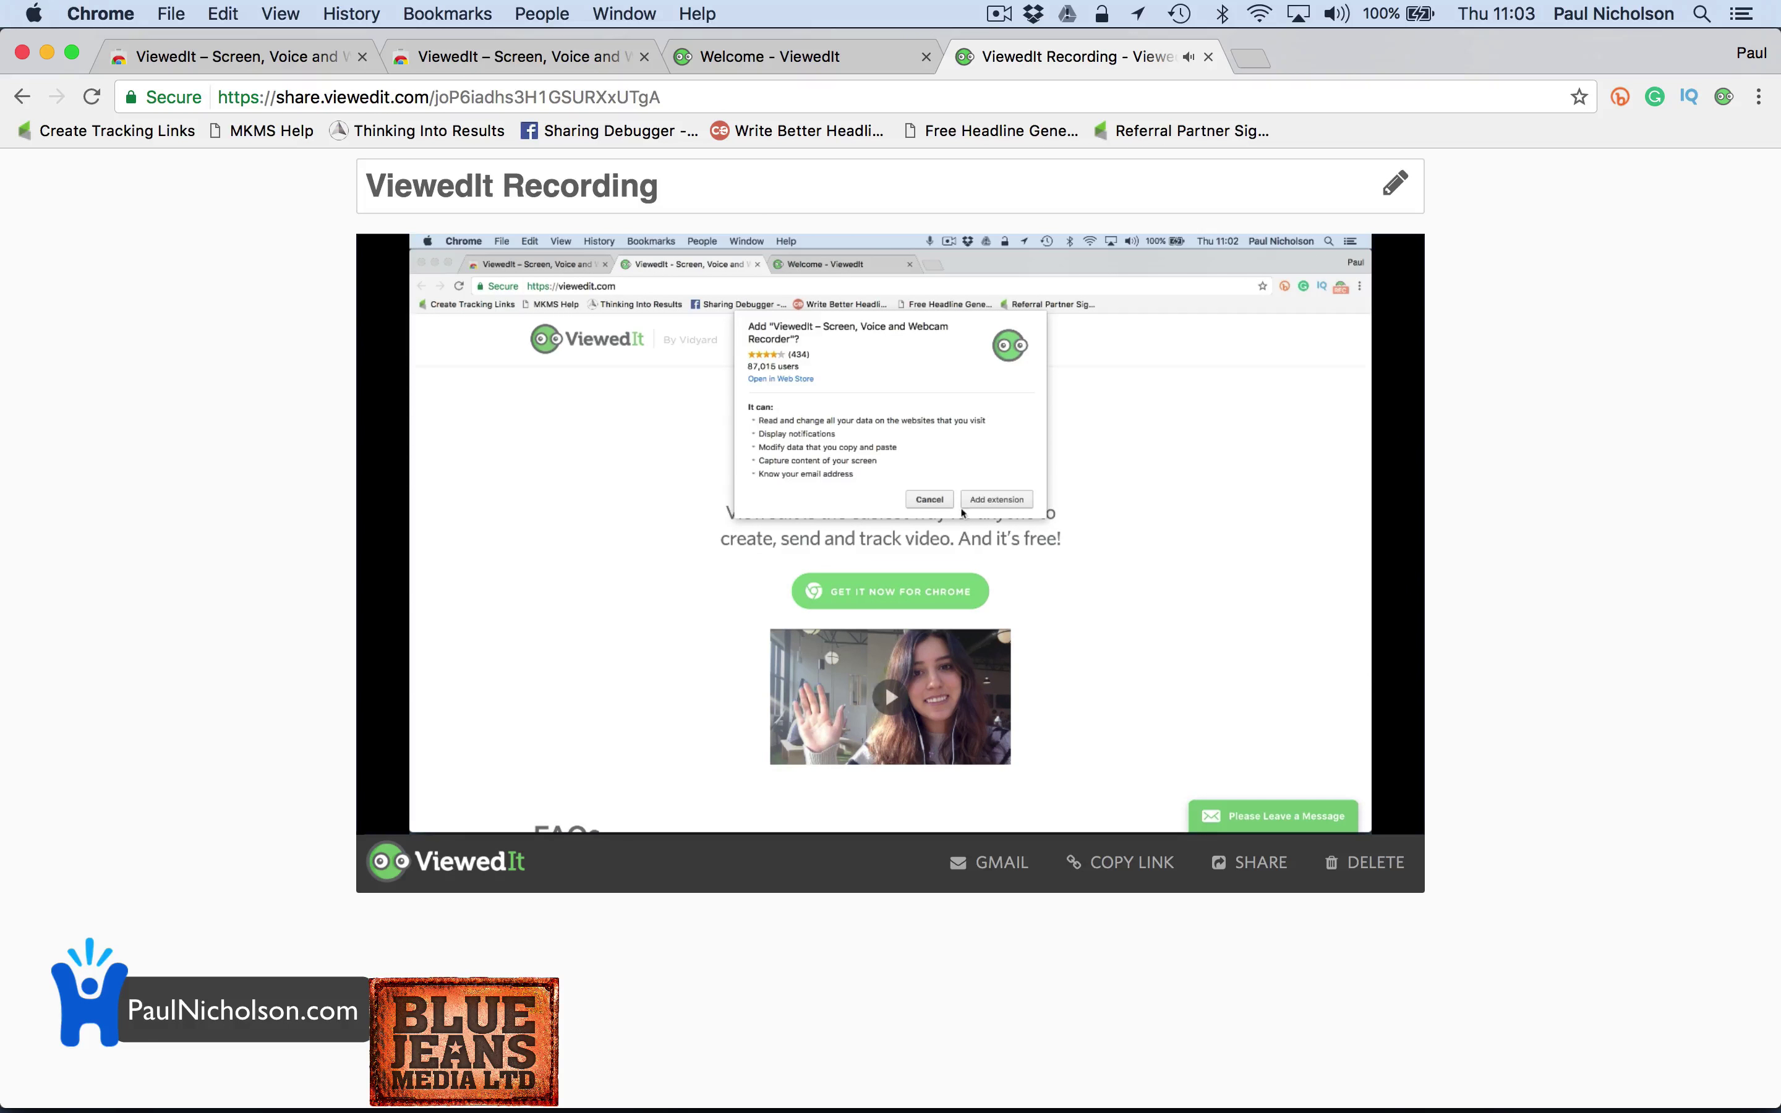
click(760, 662)
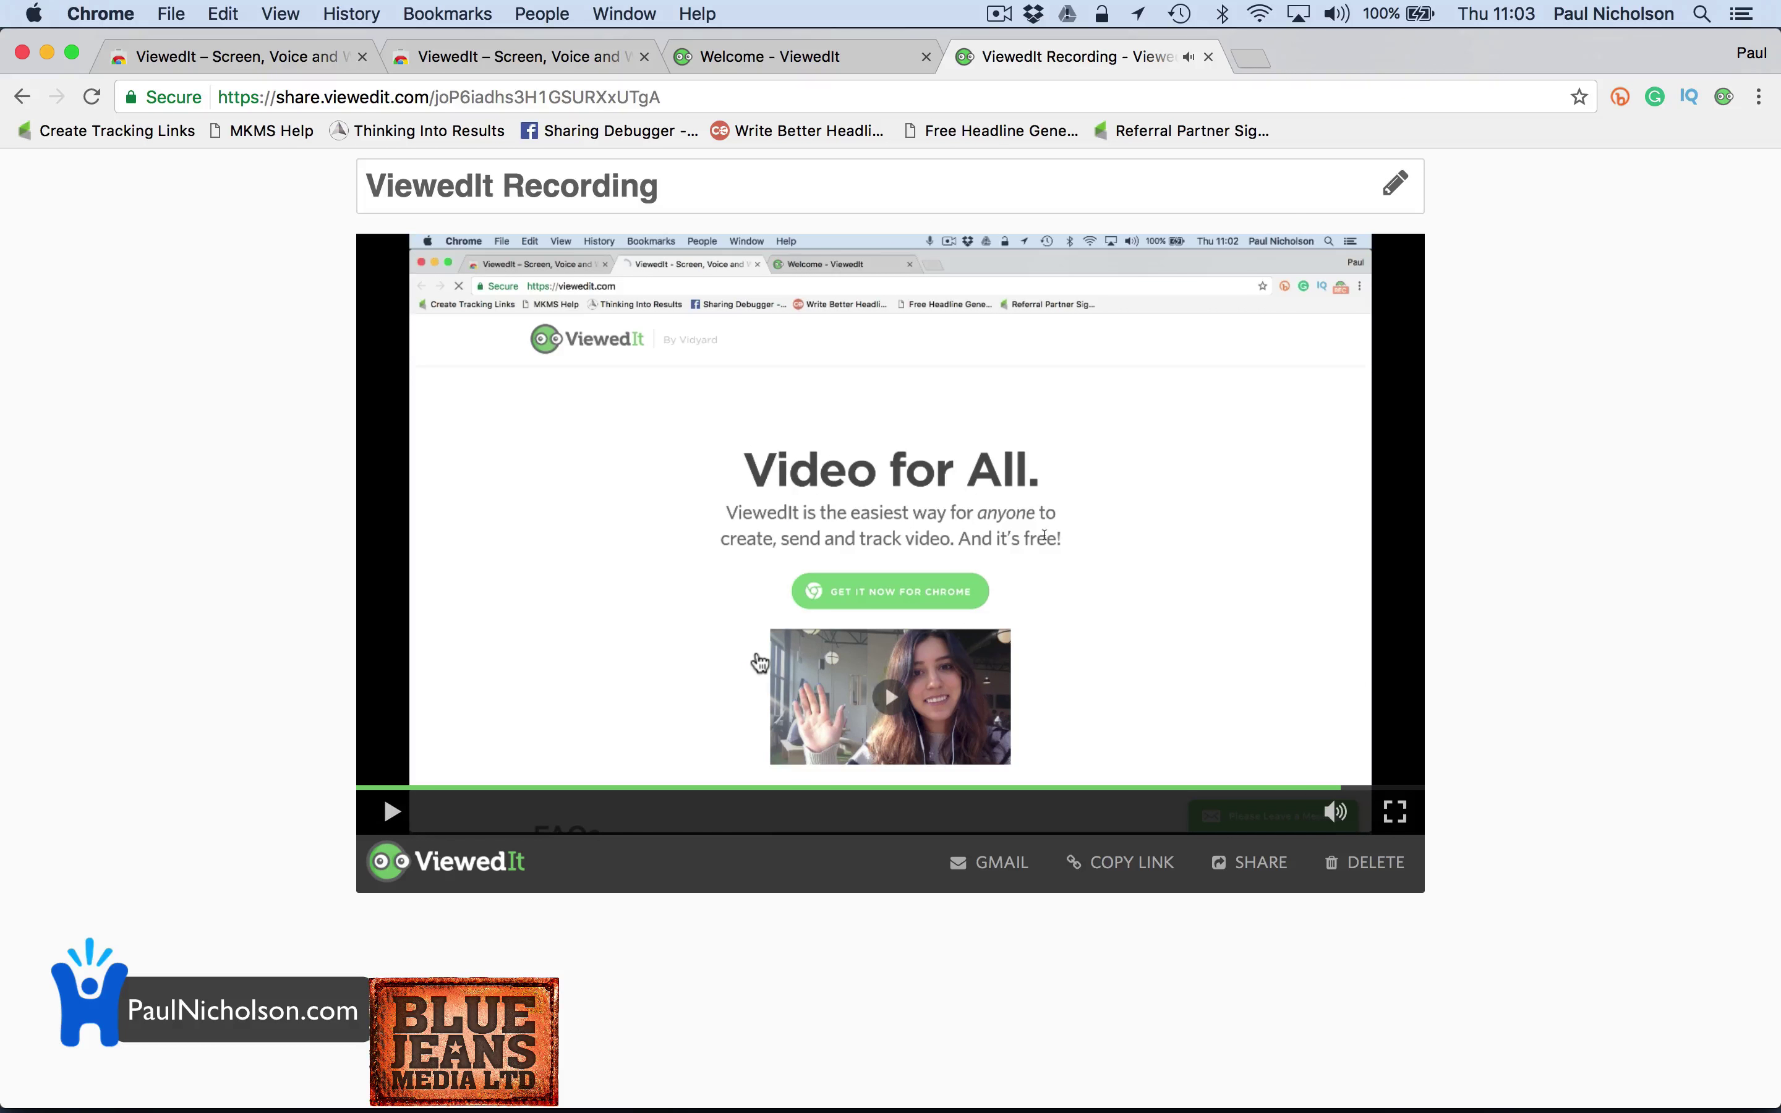
Retitle the recording 'How To Add Viewdit.', copy its share link, and show the social sharing options
triple_click(684, 198)
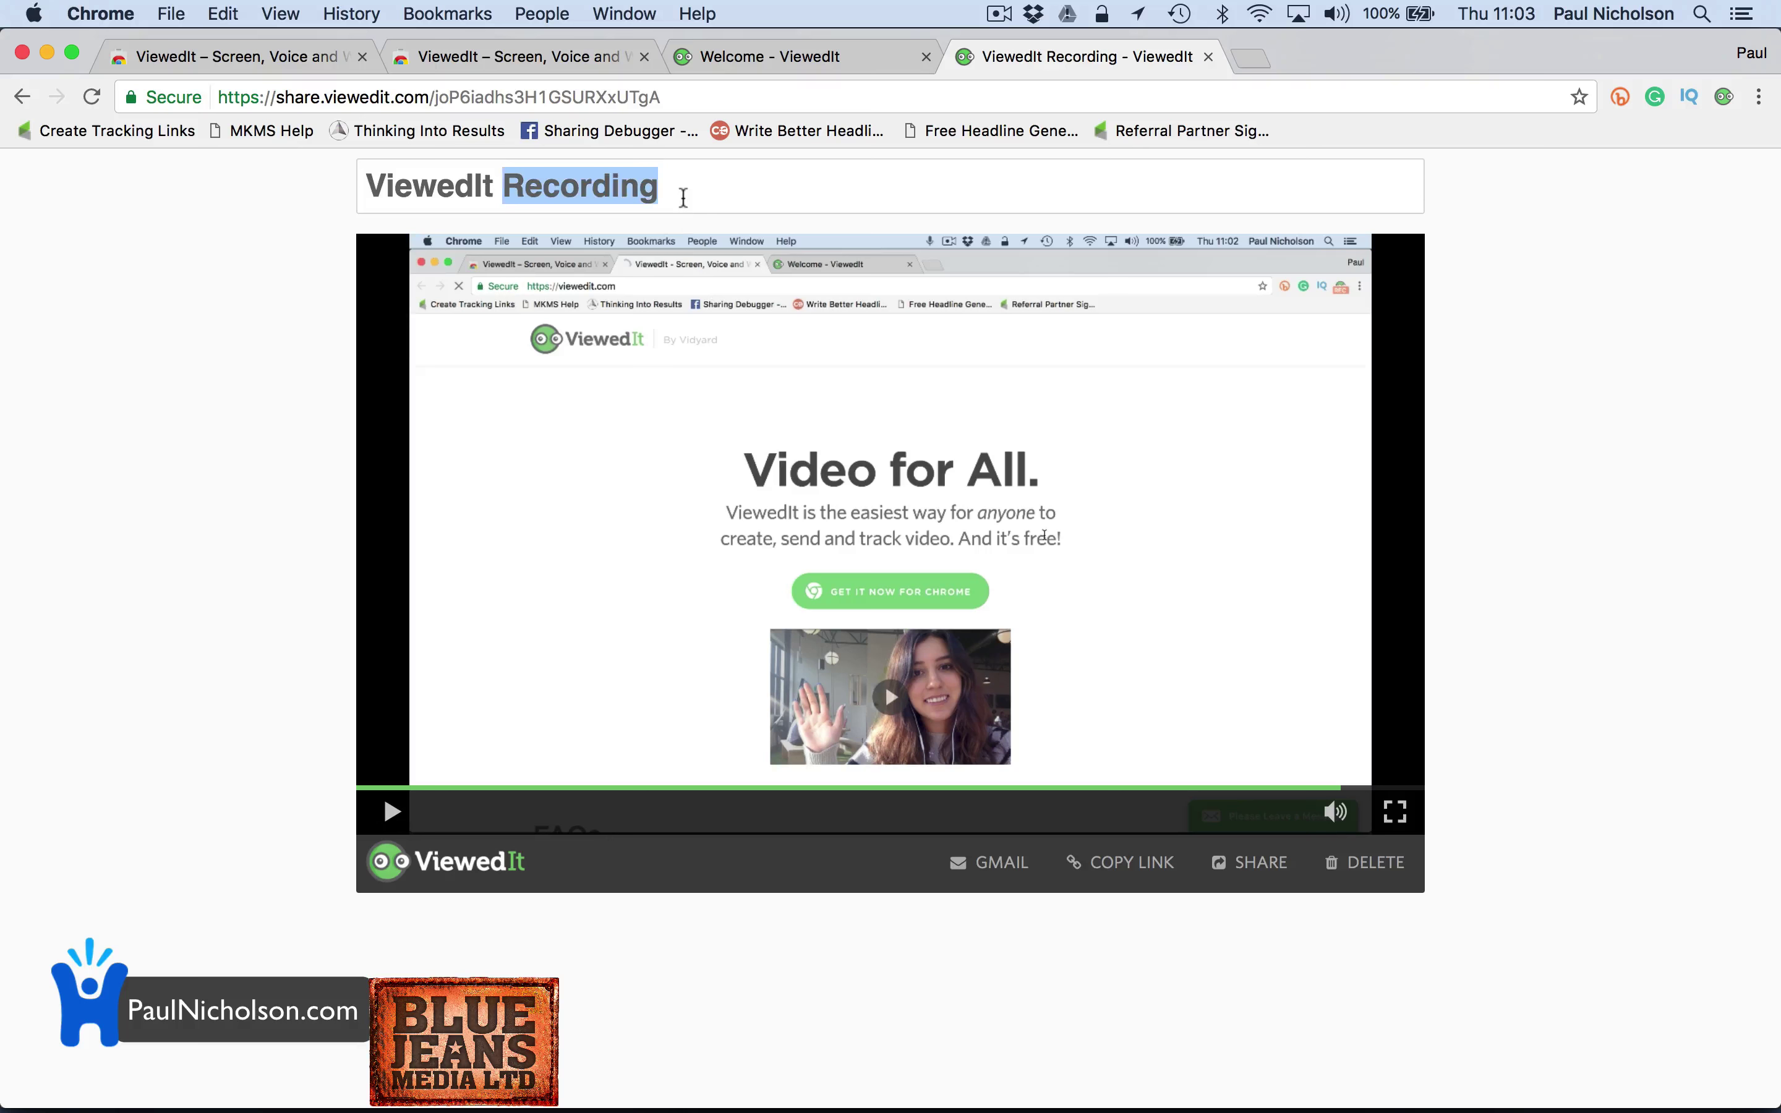
text(How To)
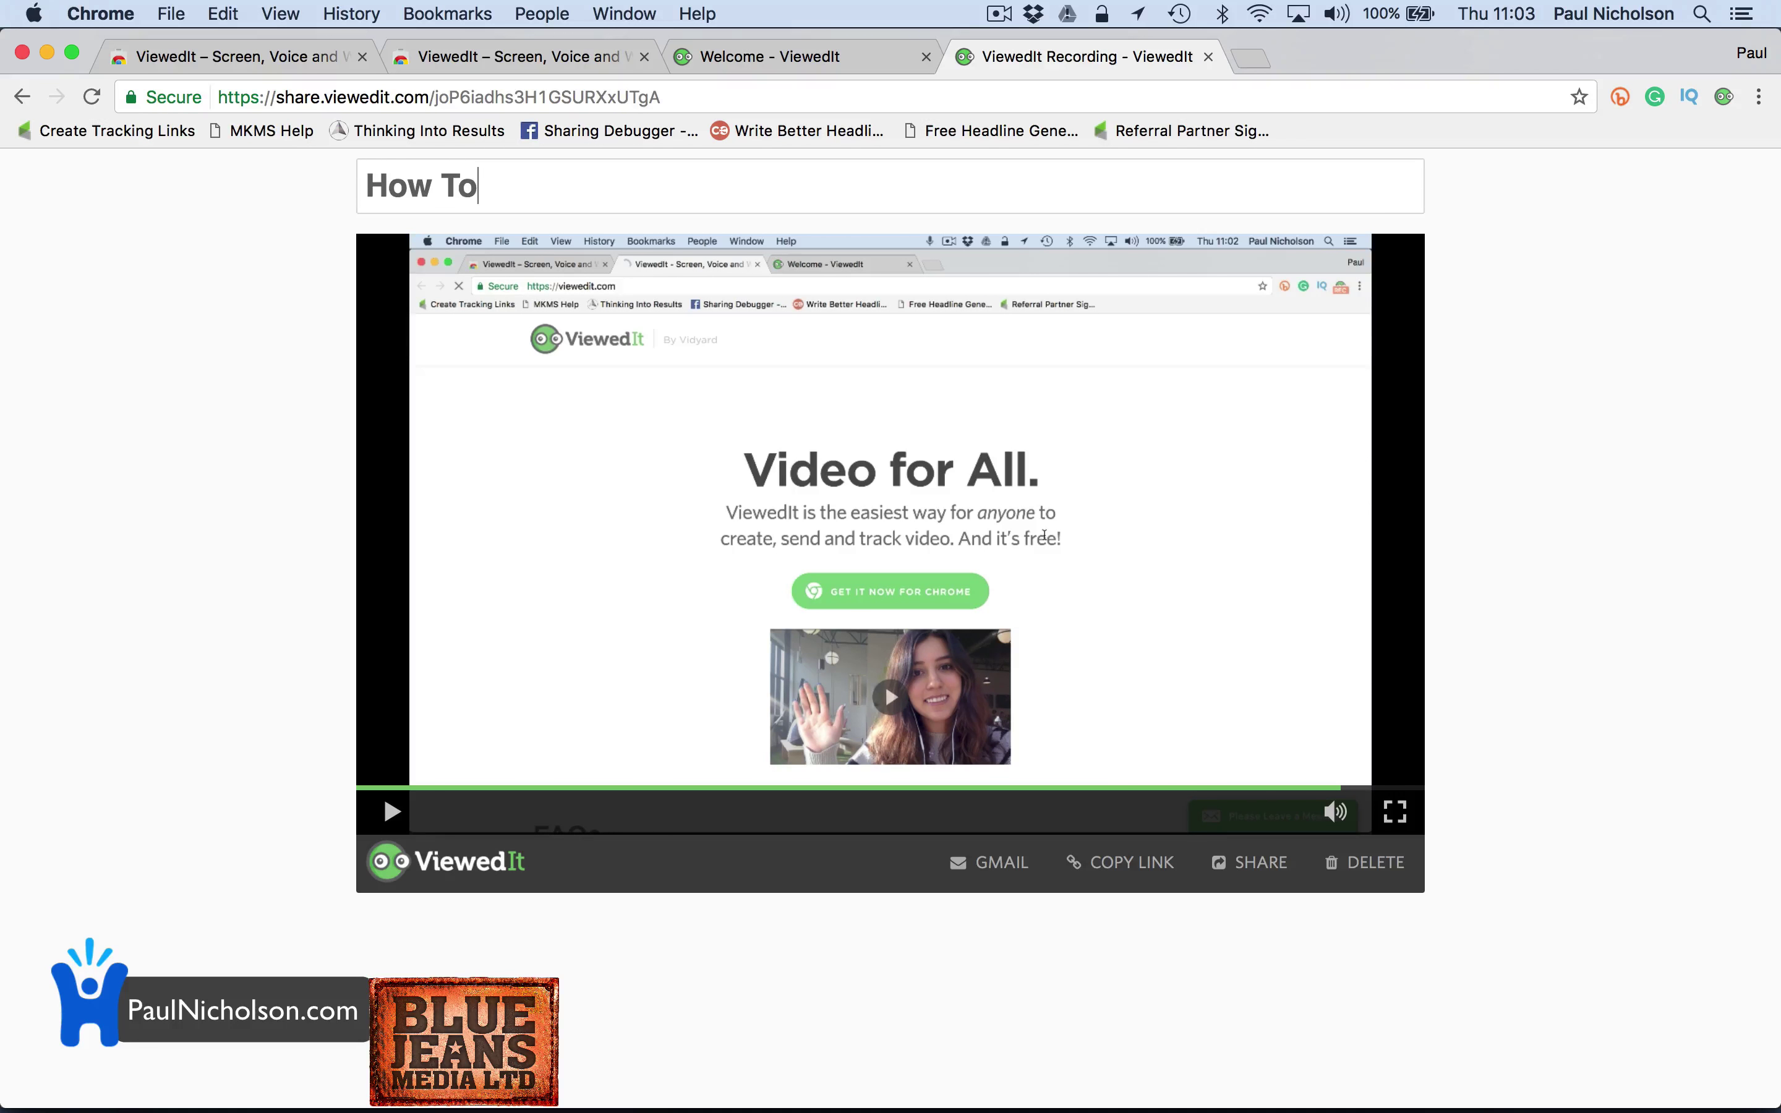
text( Add Viedit.)
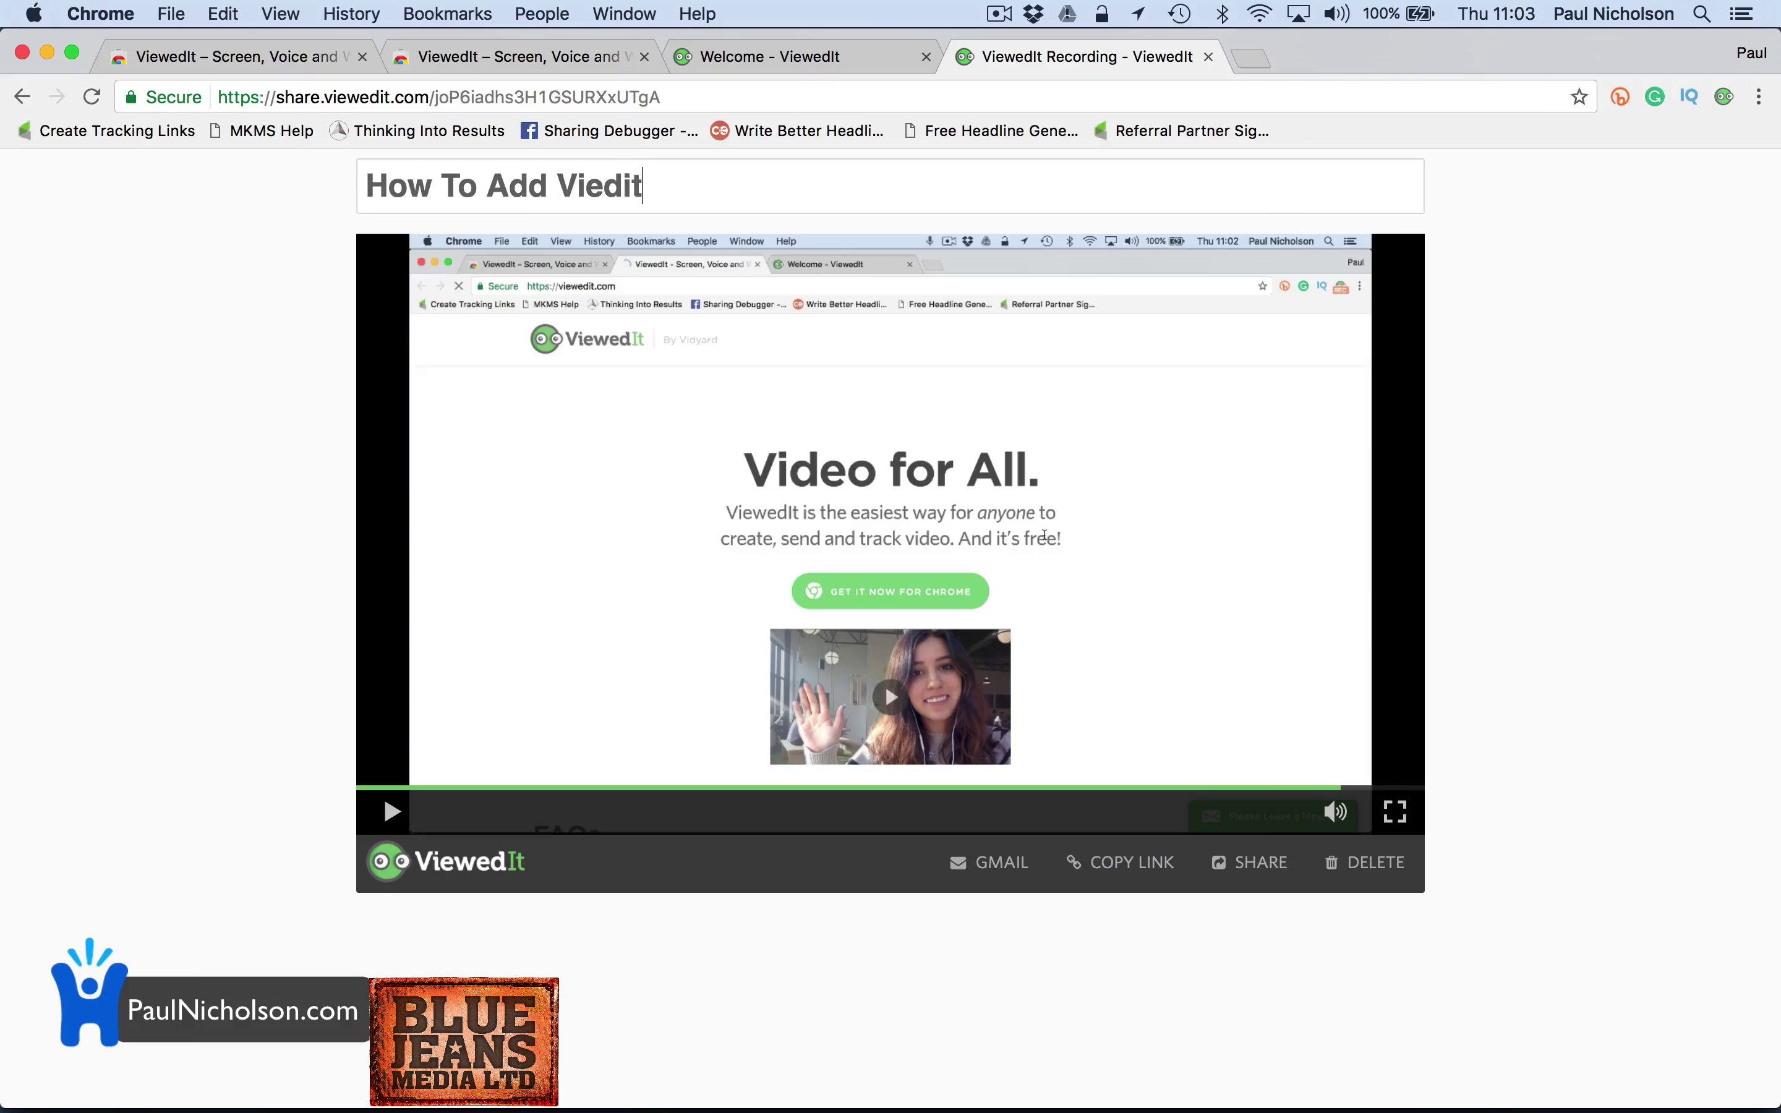
key(Left)
key(Left)
key(Left)
key(Left)
text(w)
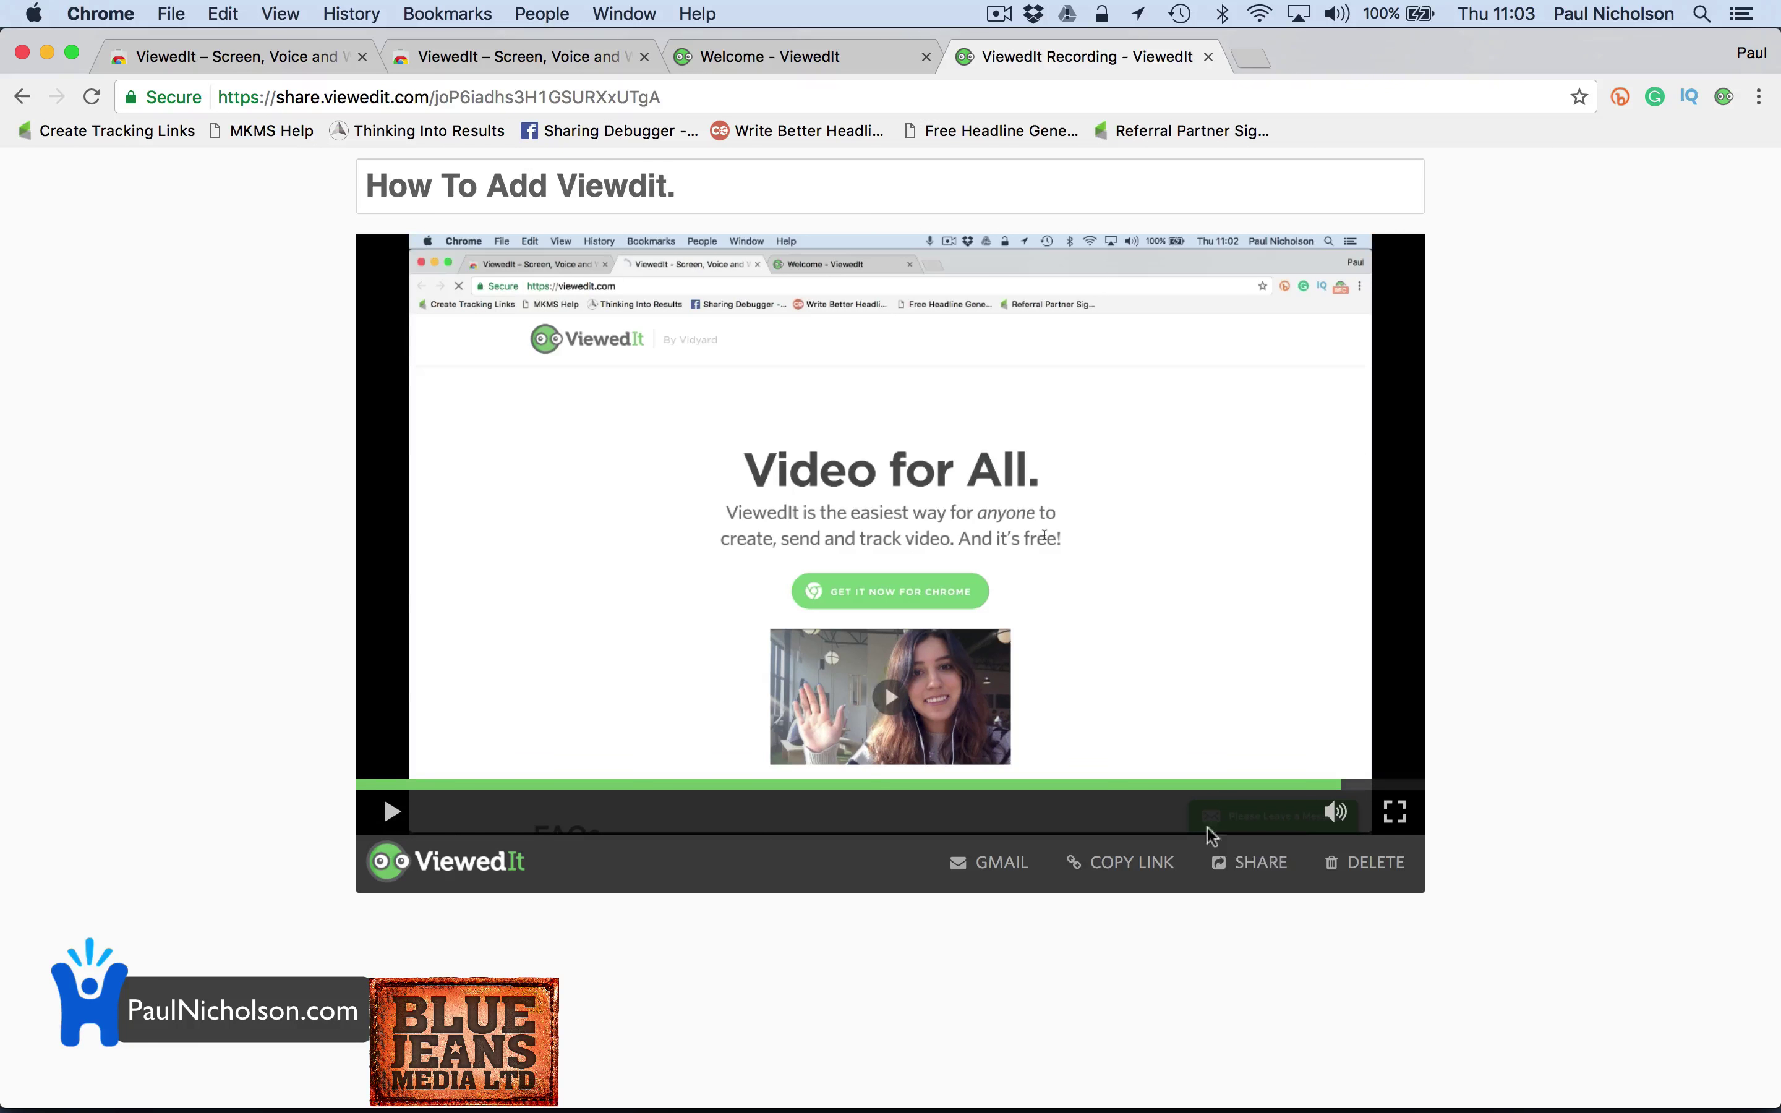
click(1145, 877)
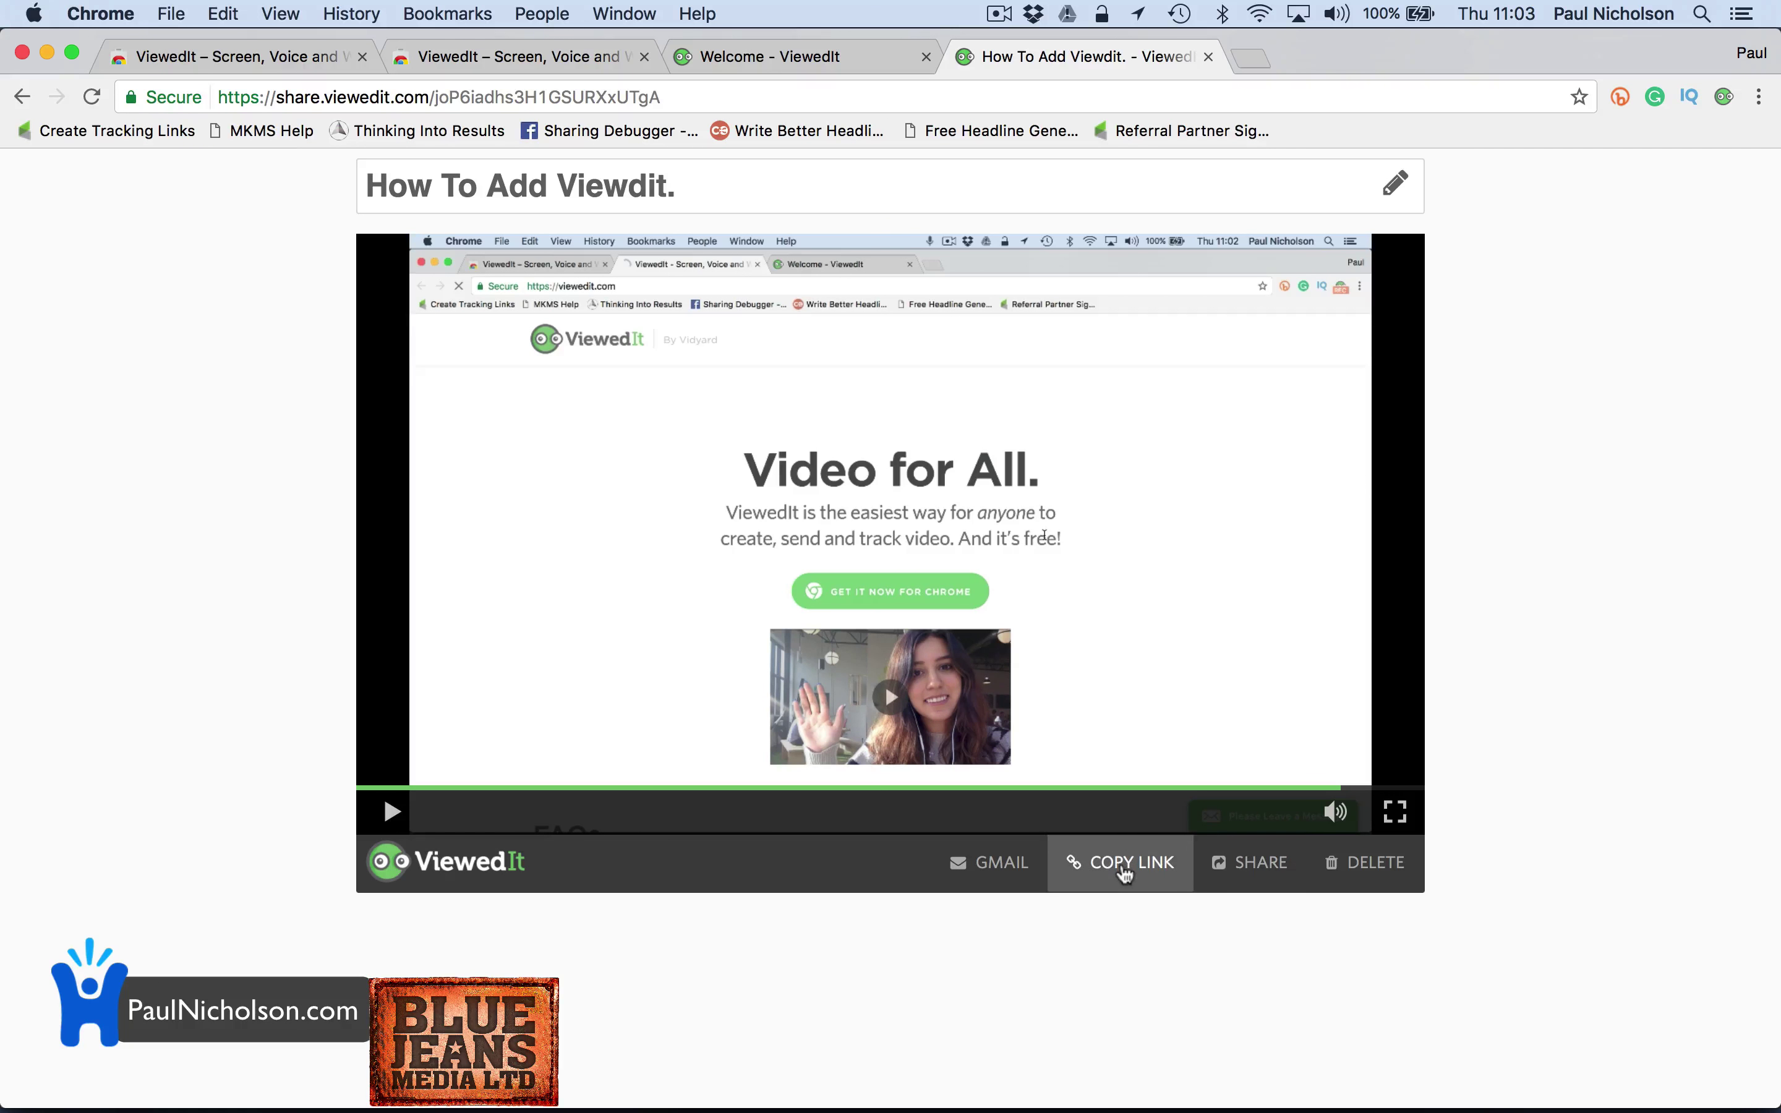
click(1255, 862)
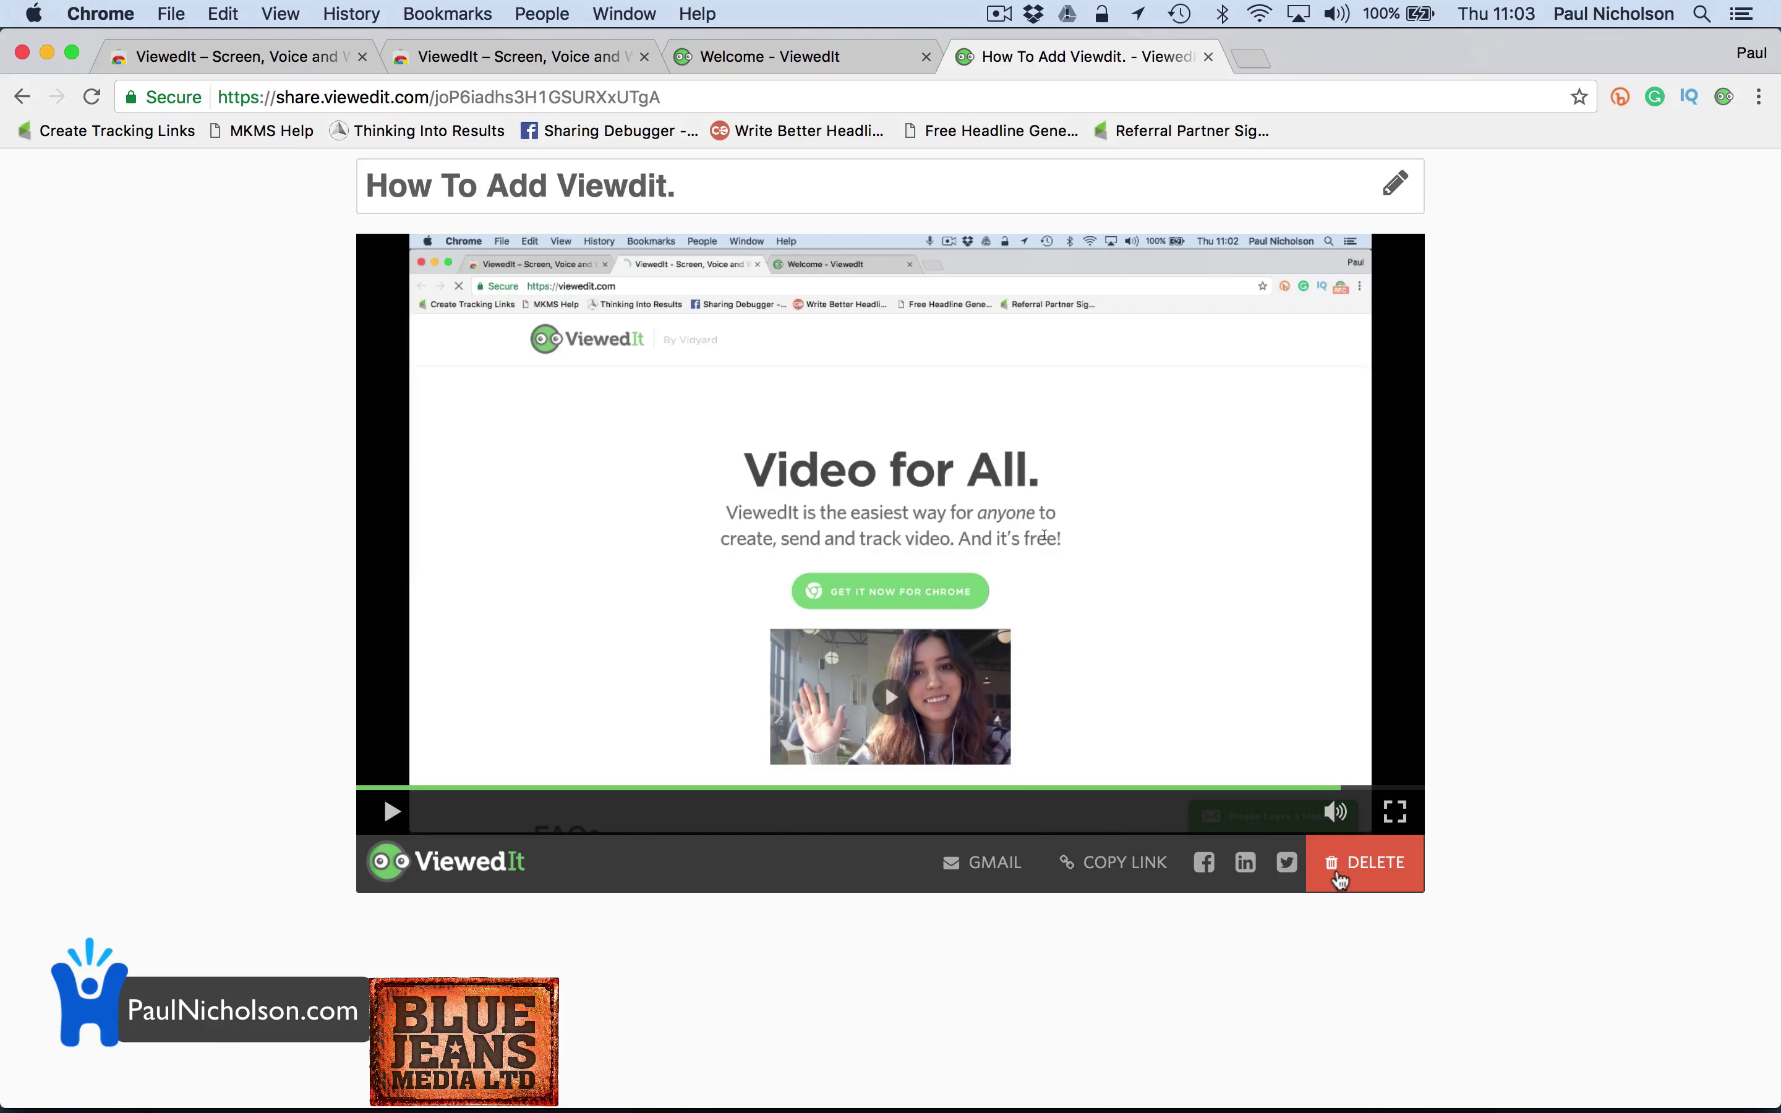
View the recorder panel's list of recorded videos, then close the panel
click(1724, 96)
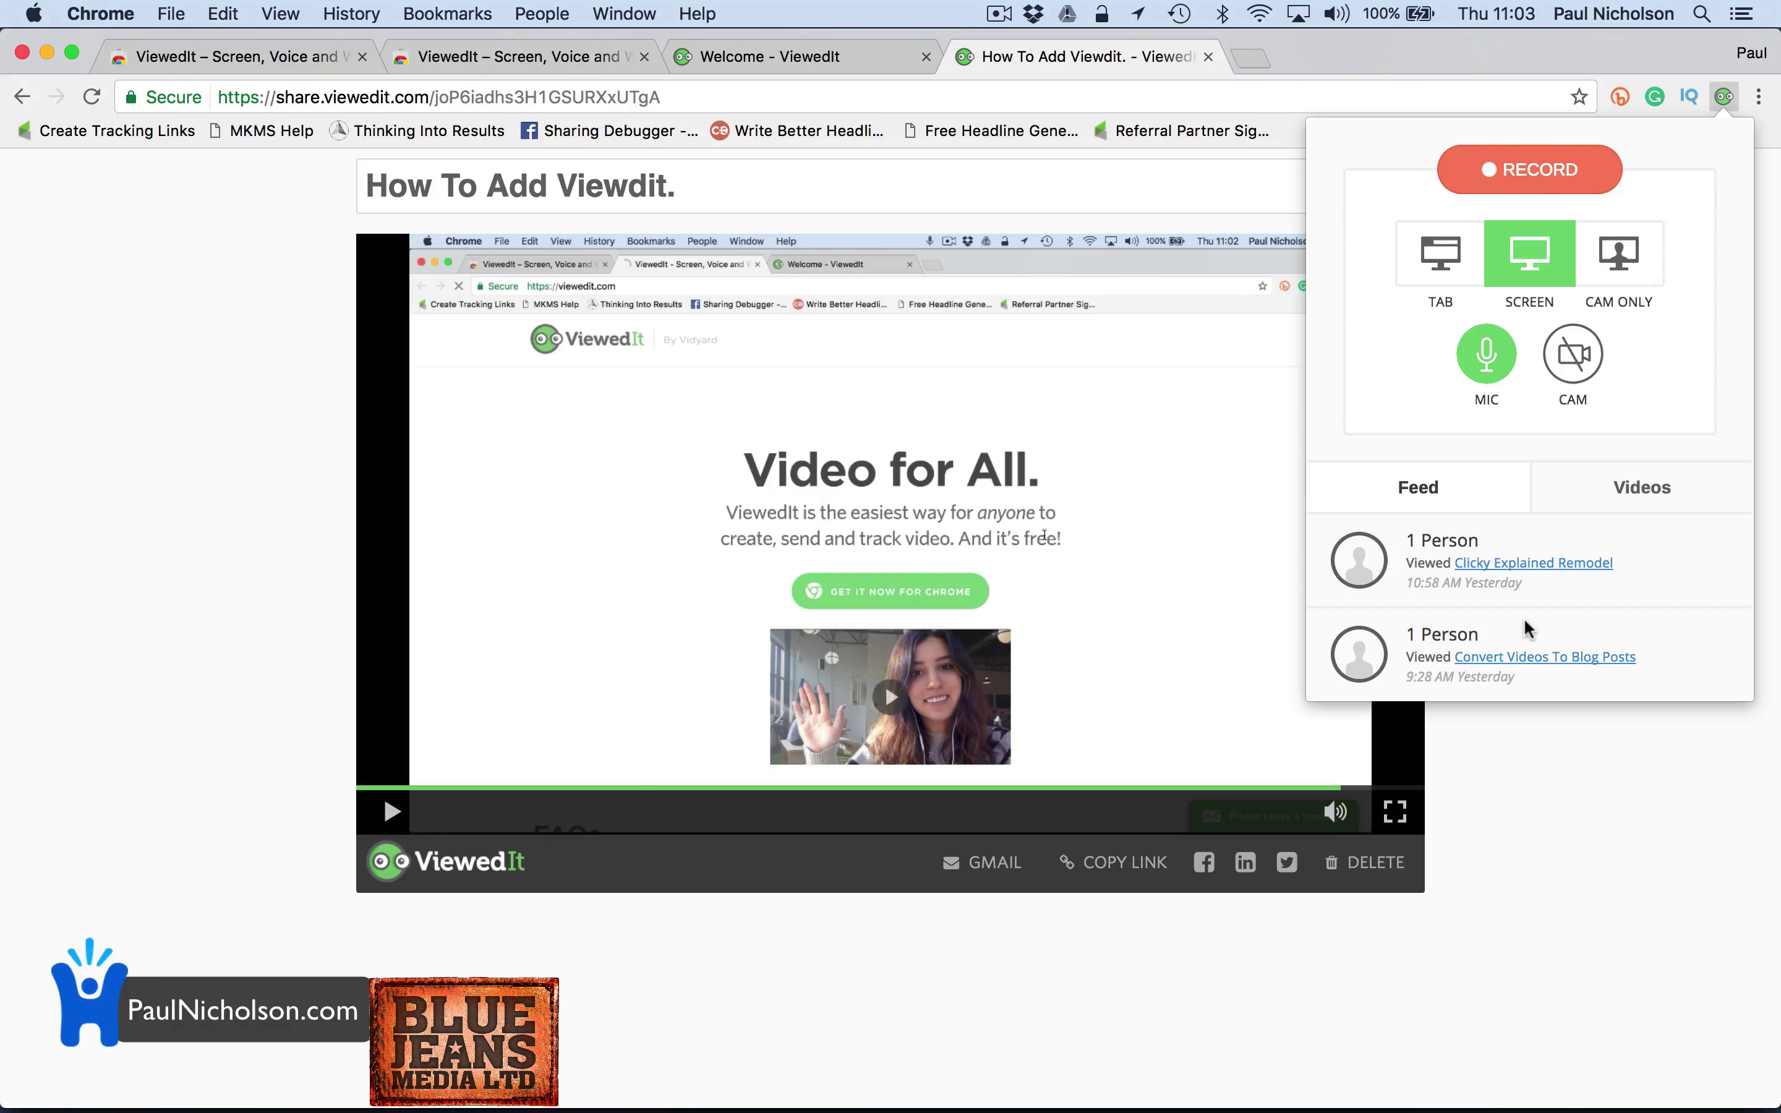
click(1598, 483)
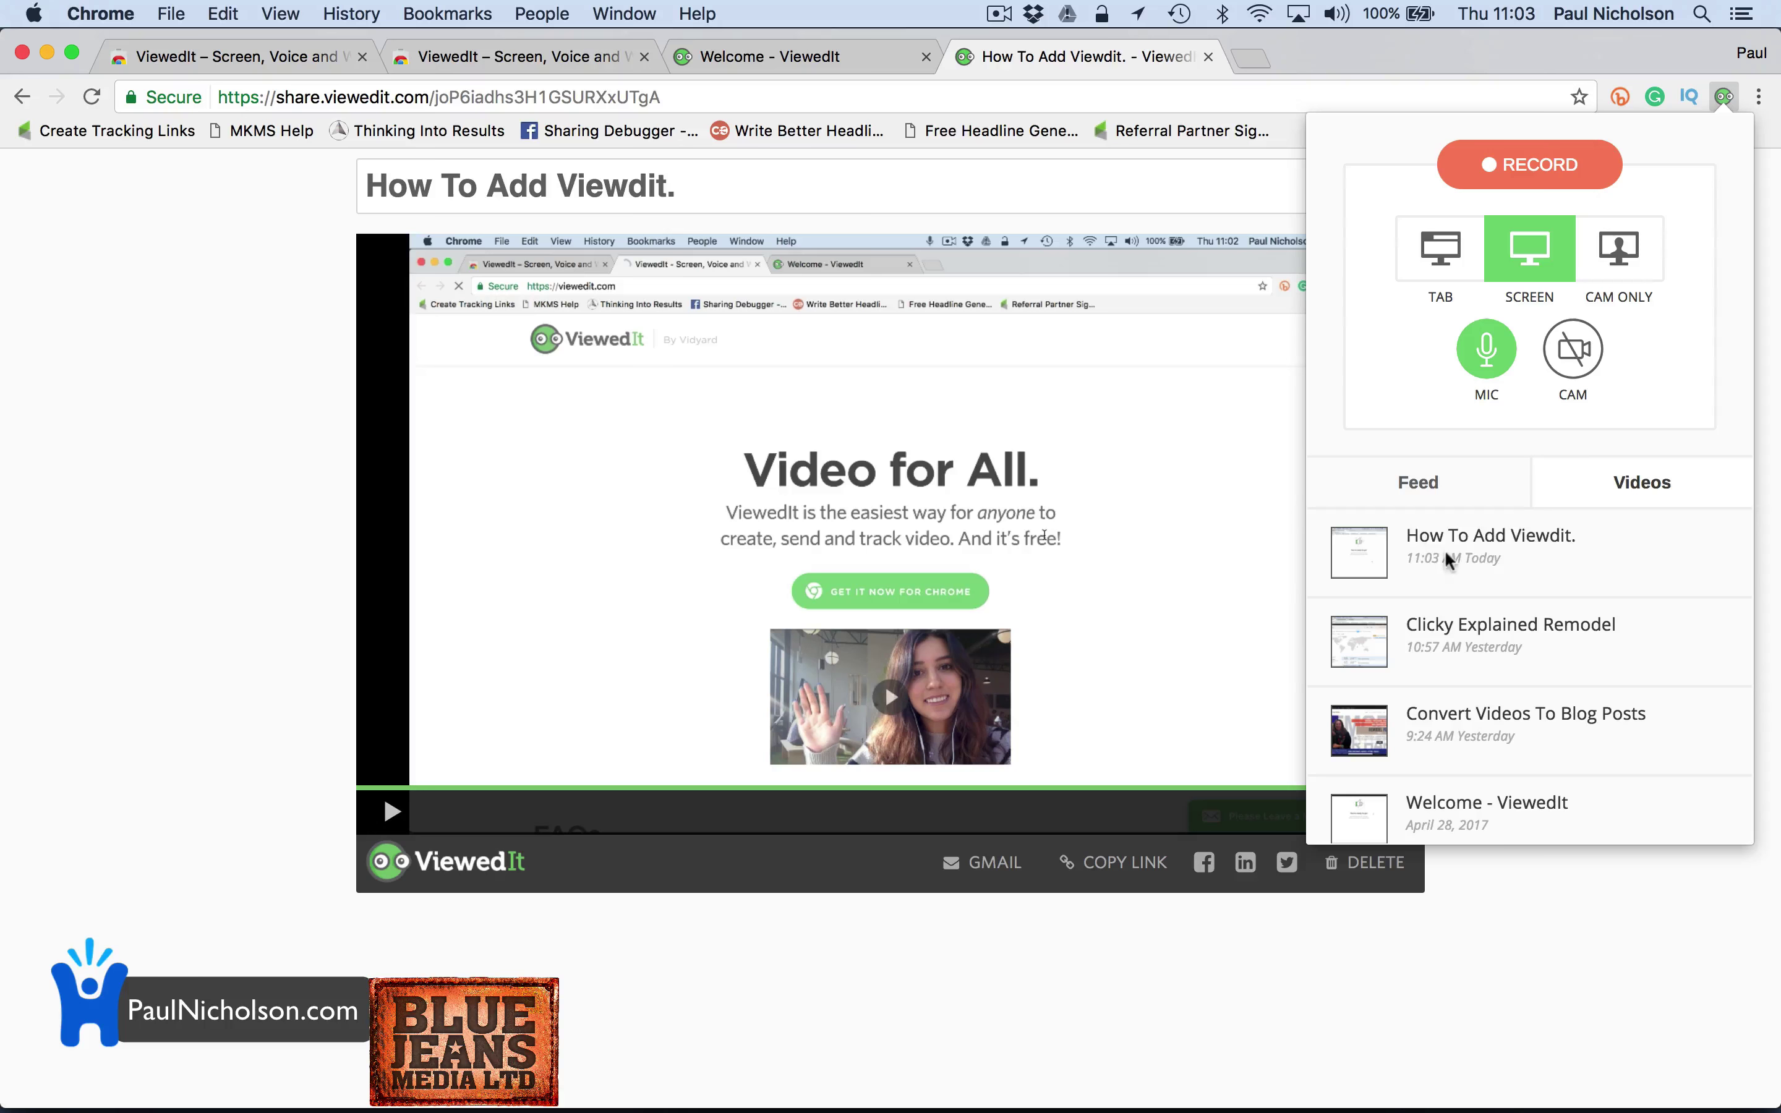
mouse_move(1444, 556)
click(317, 377)
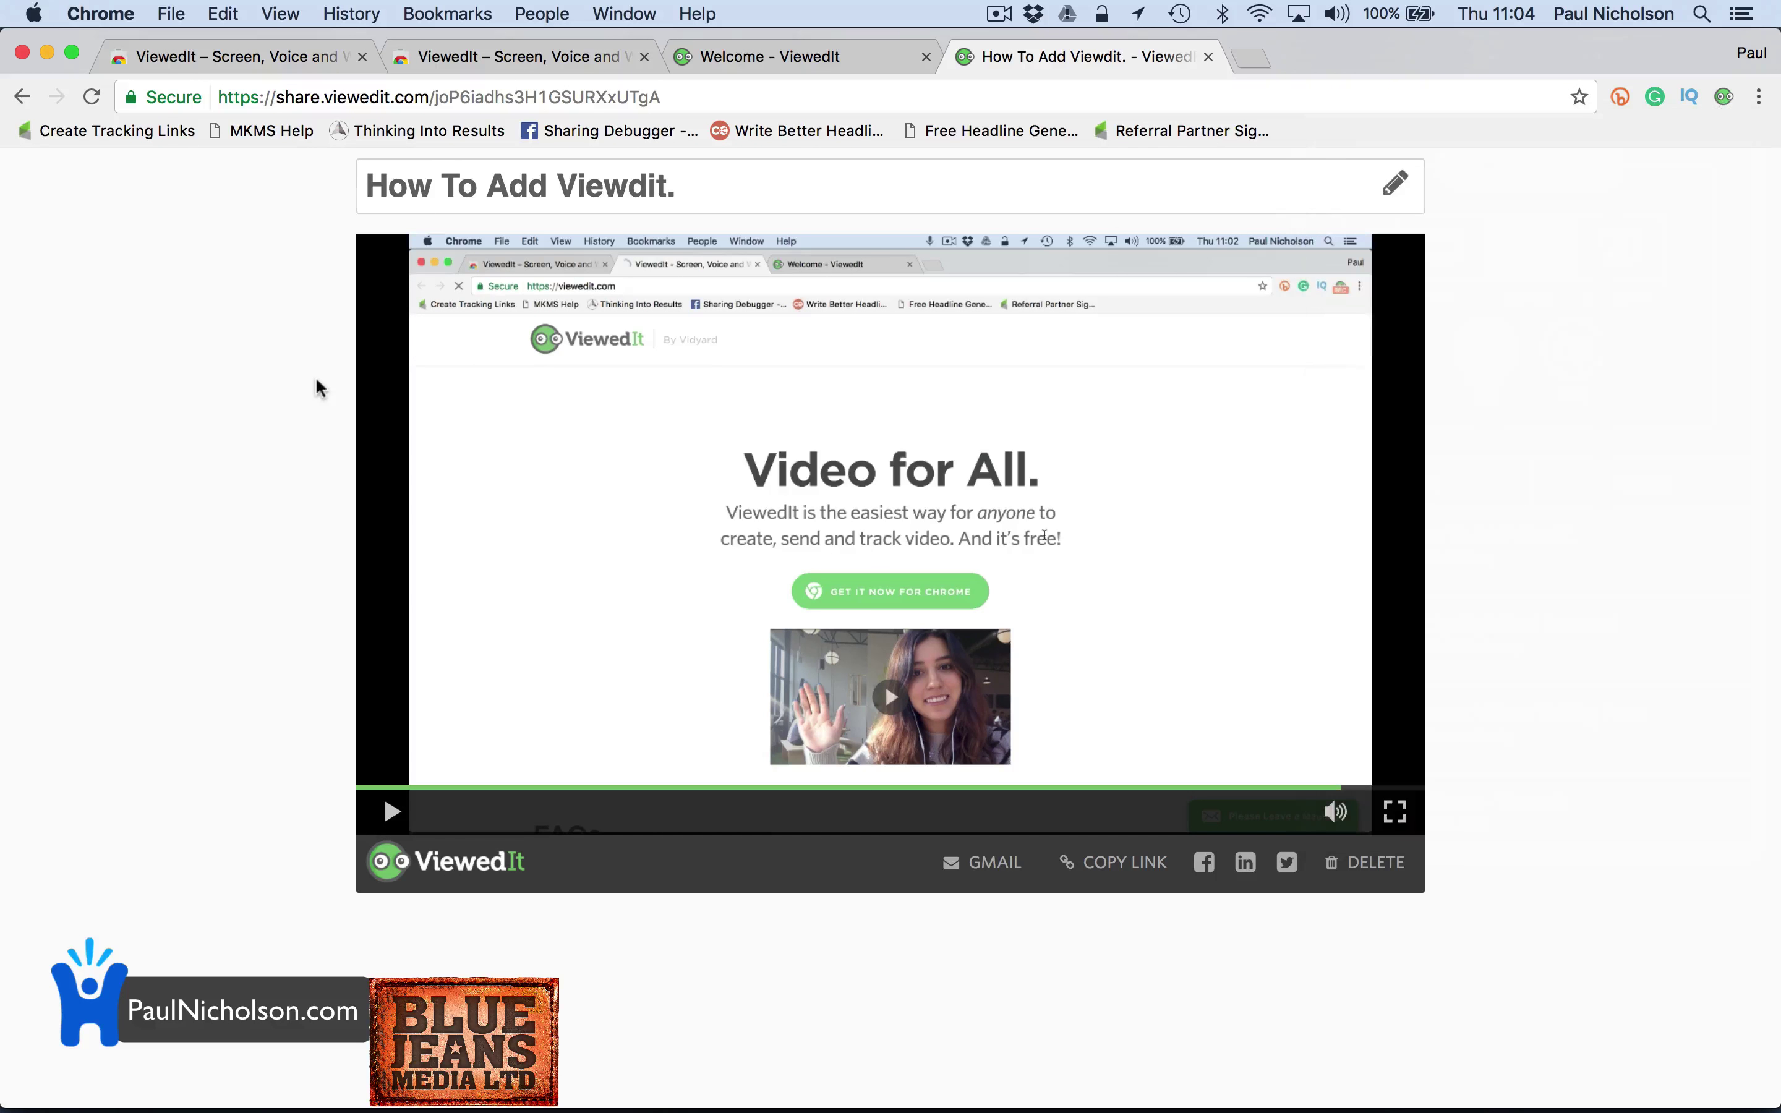
Load the copied share link in the first tab and play, then pause, the How To Add Viewdit. video
click(307, 56)
key(super+l)
key(Return)
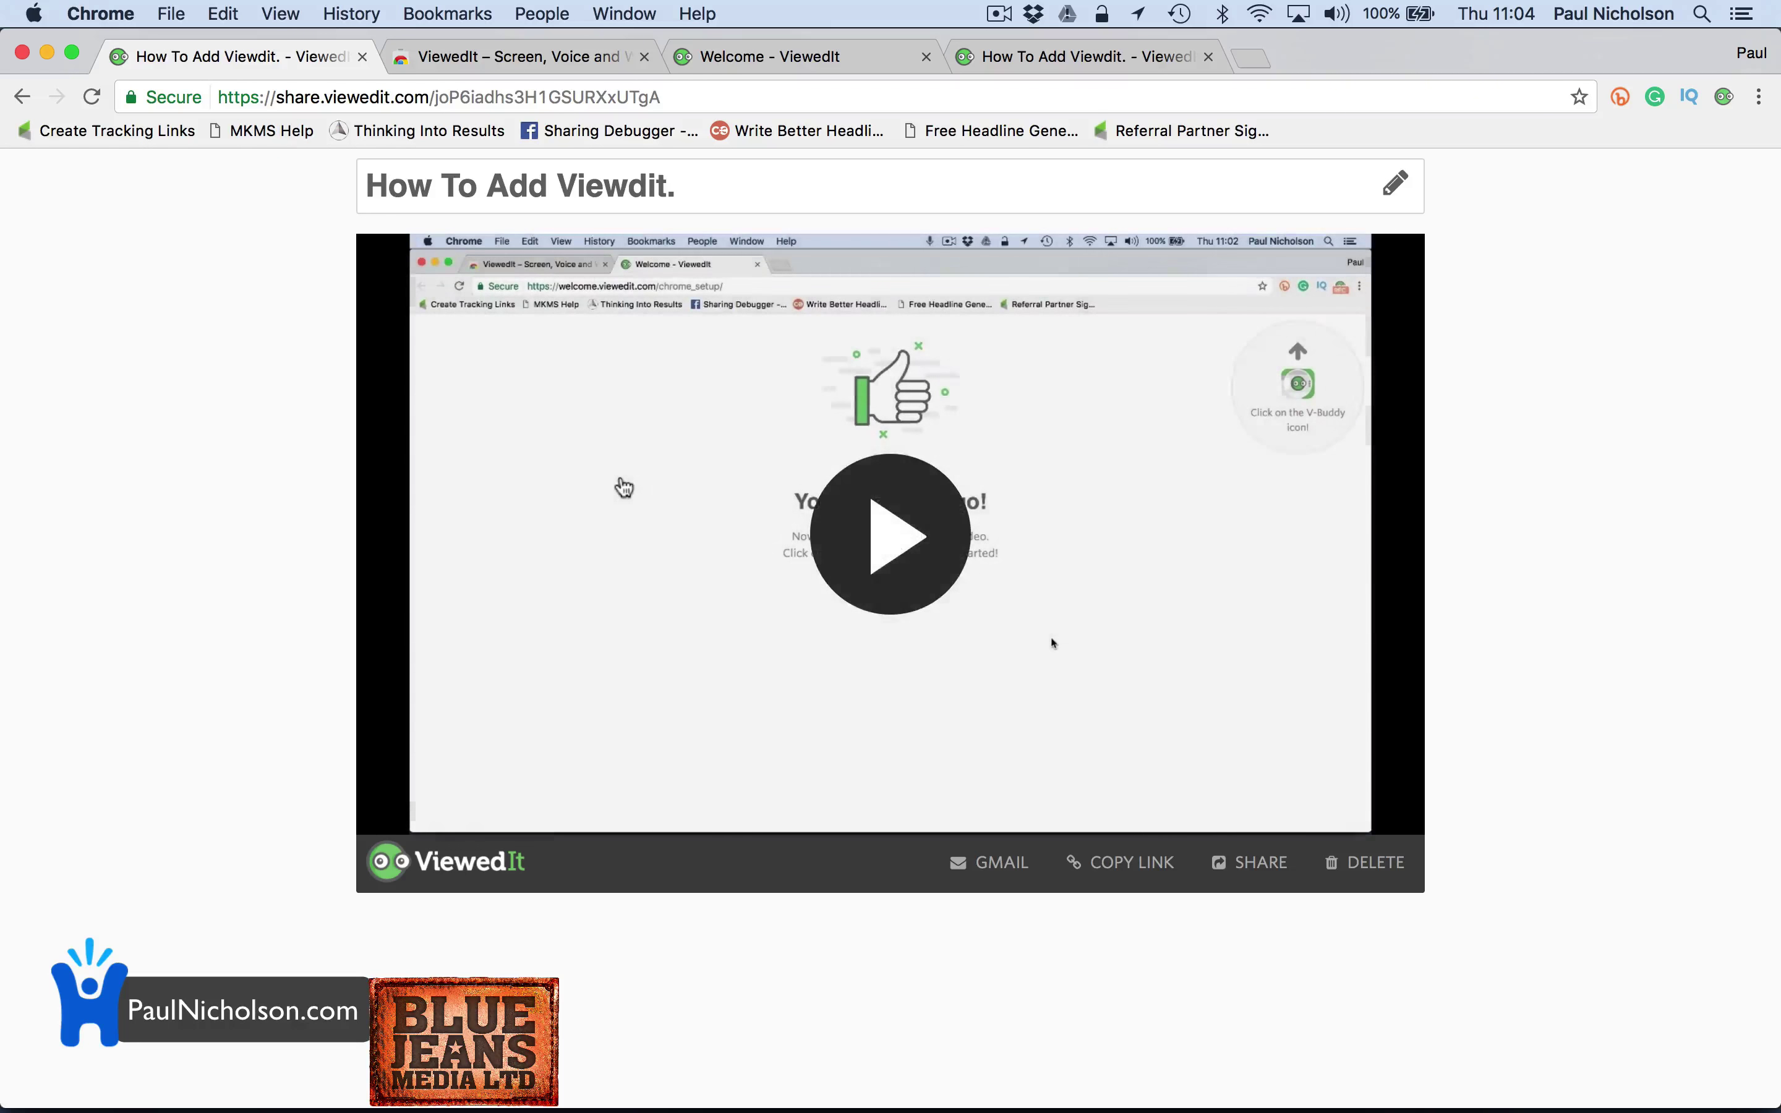
click(934, 521)
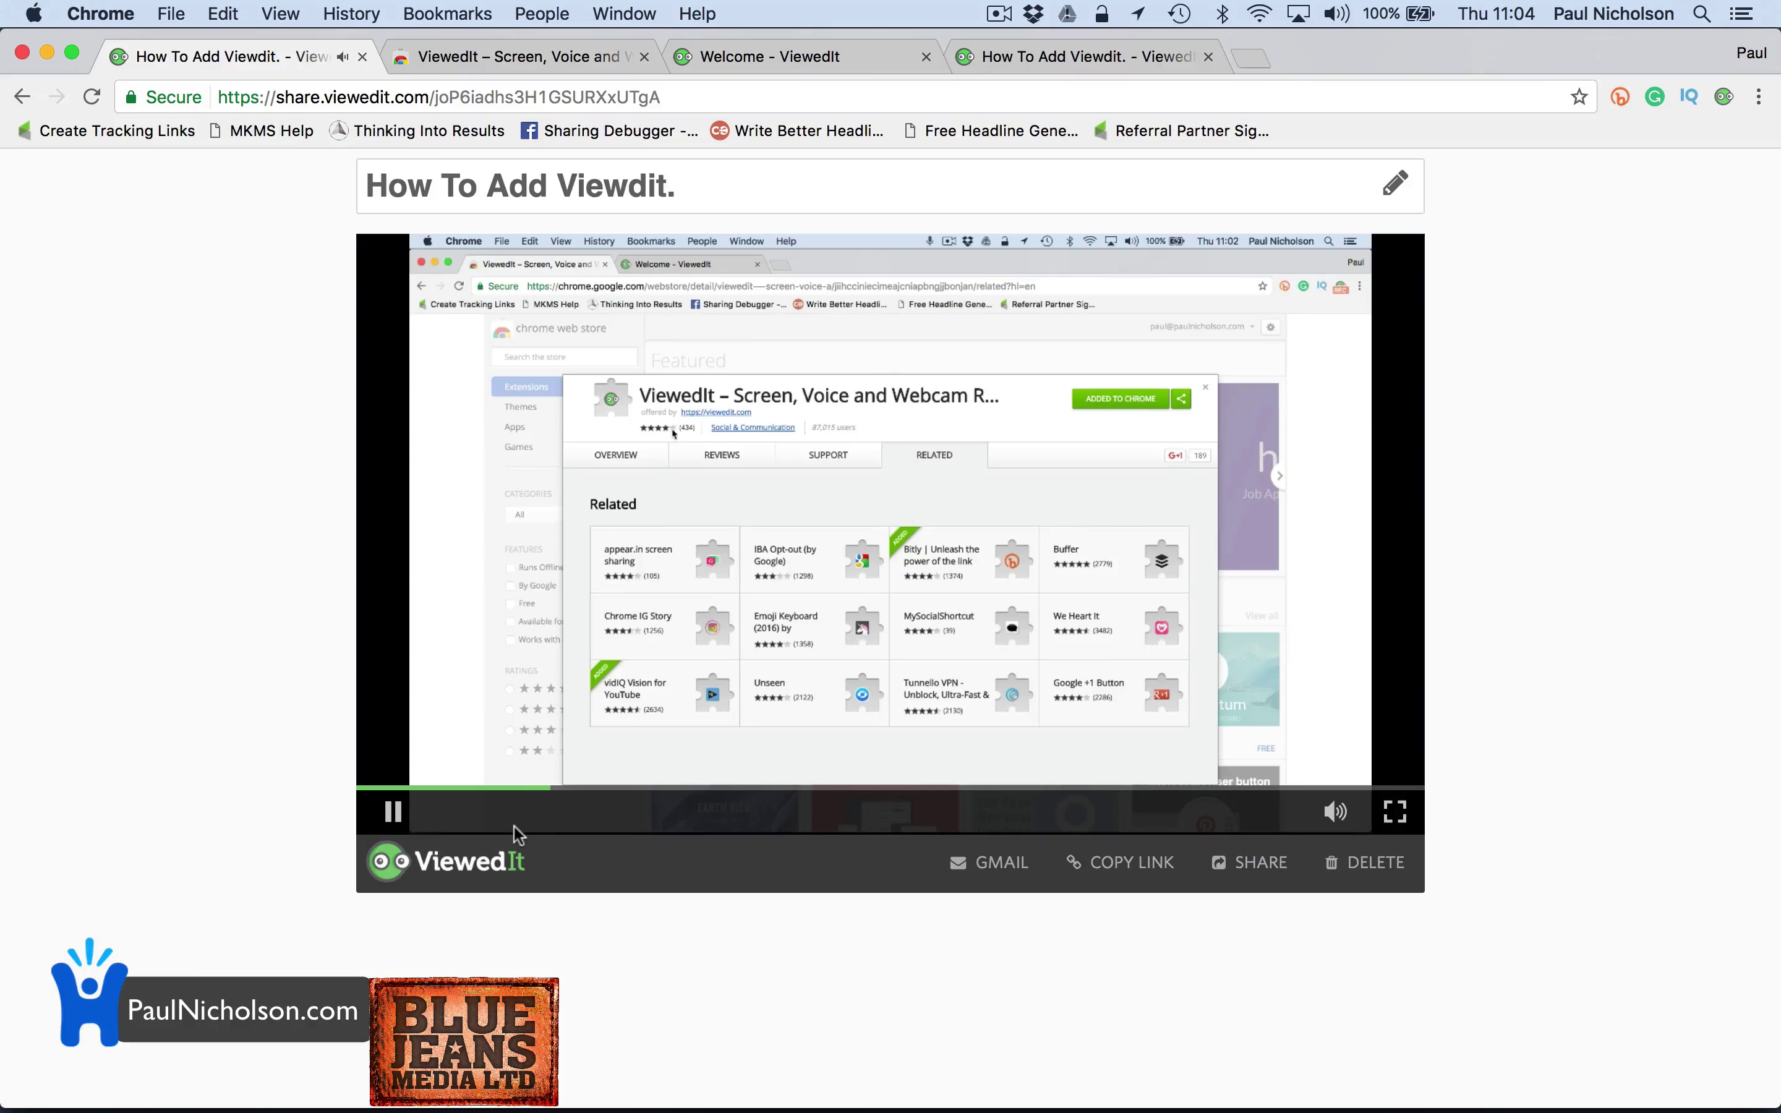
click(393, 812)
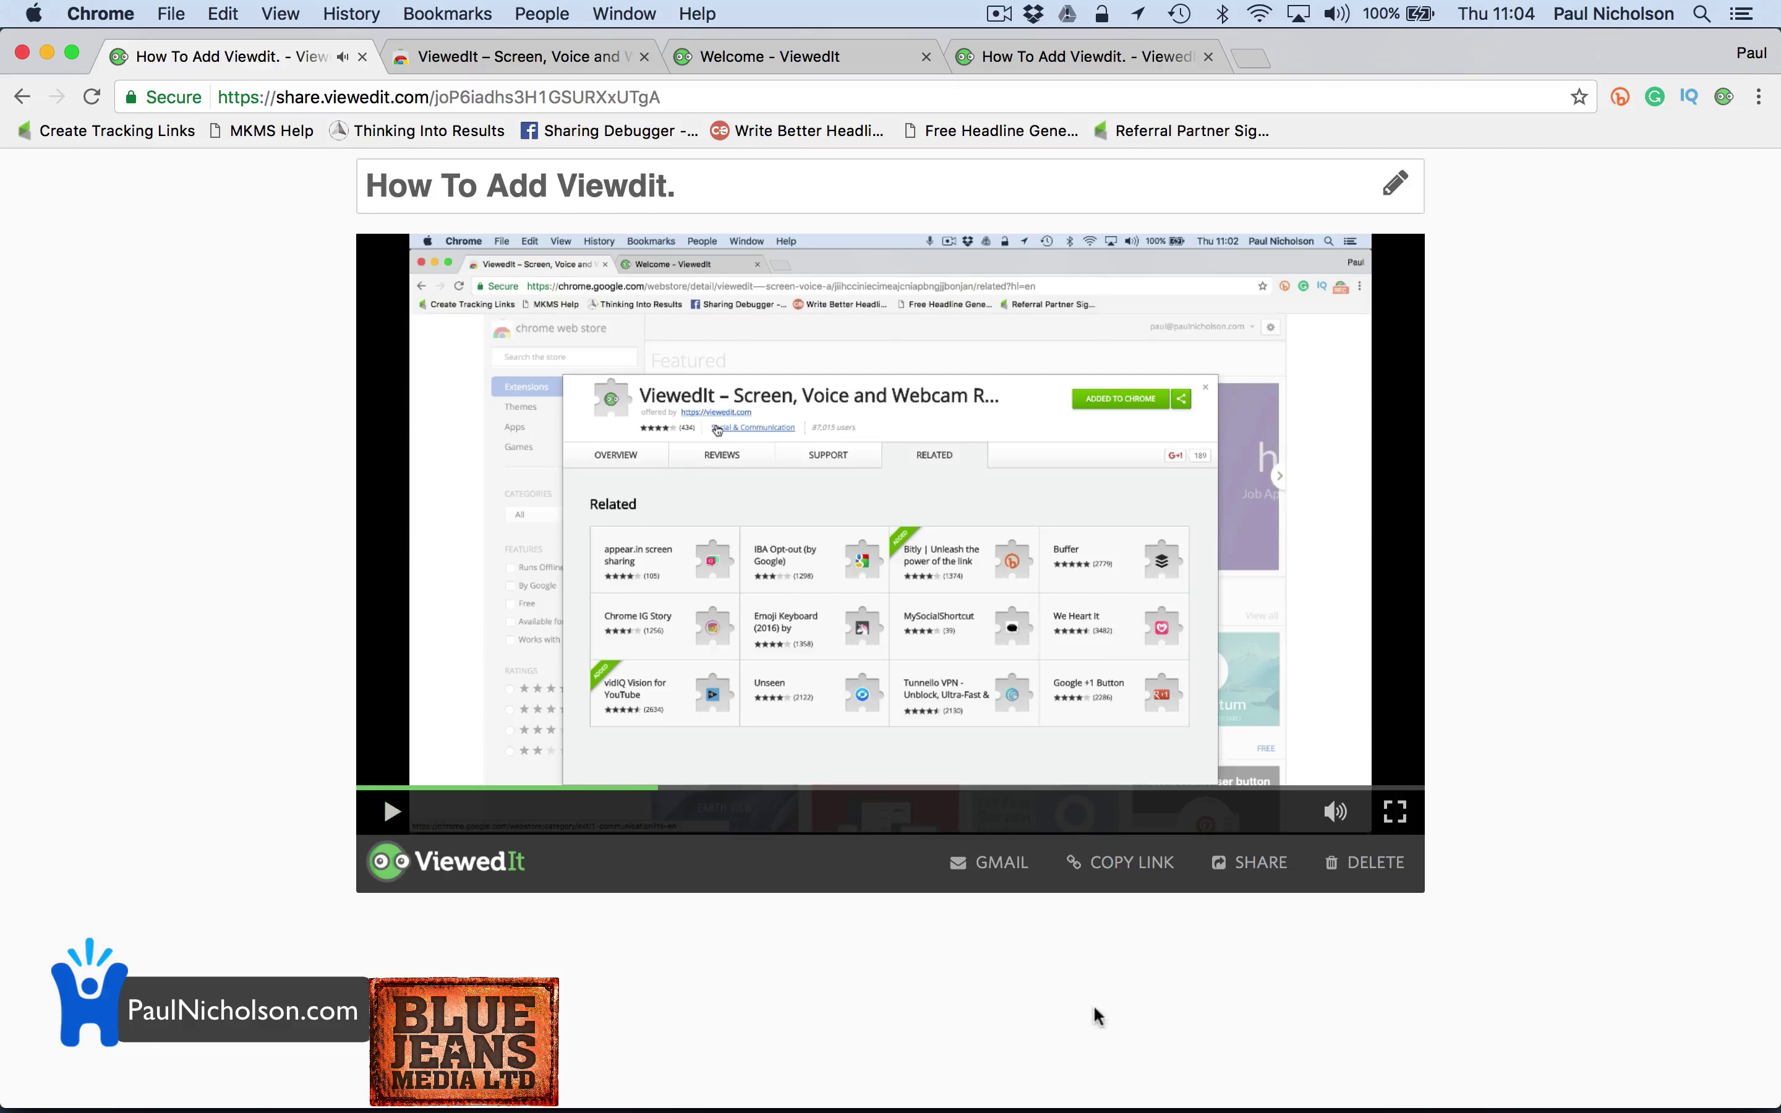
Start and discard a Gmail share draft, then select the address on the other How To Add Viewdit. tab
click(995, 865)
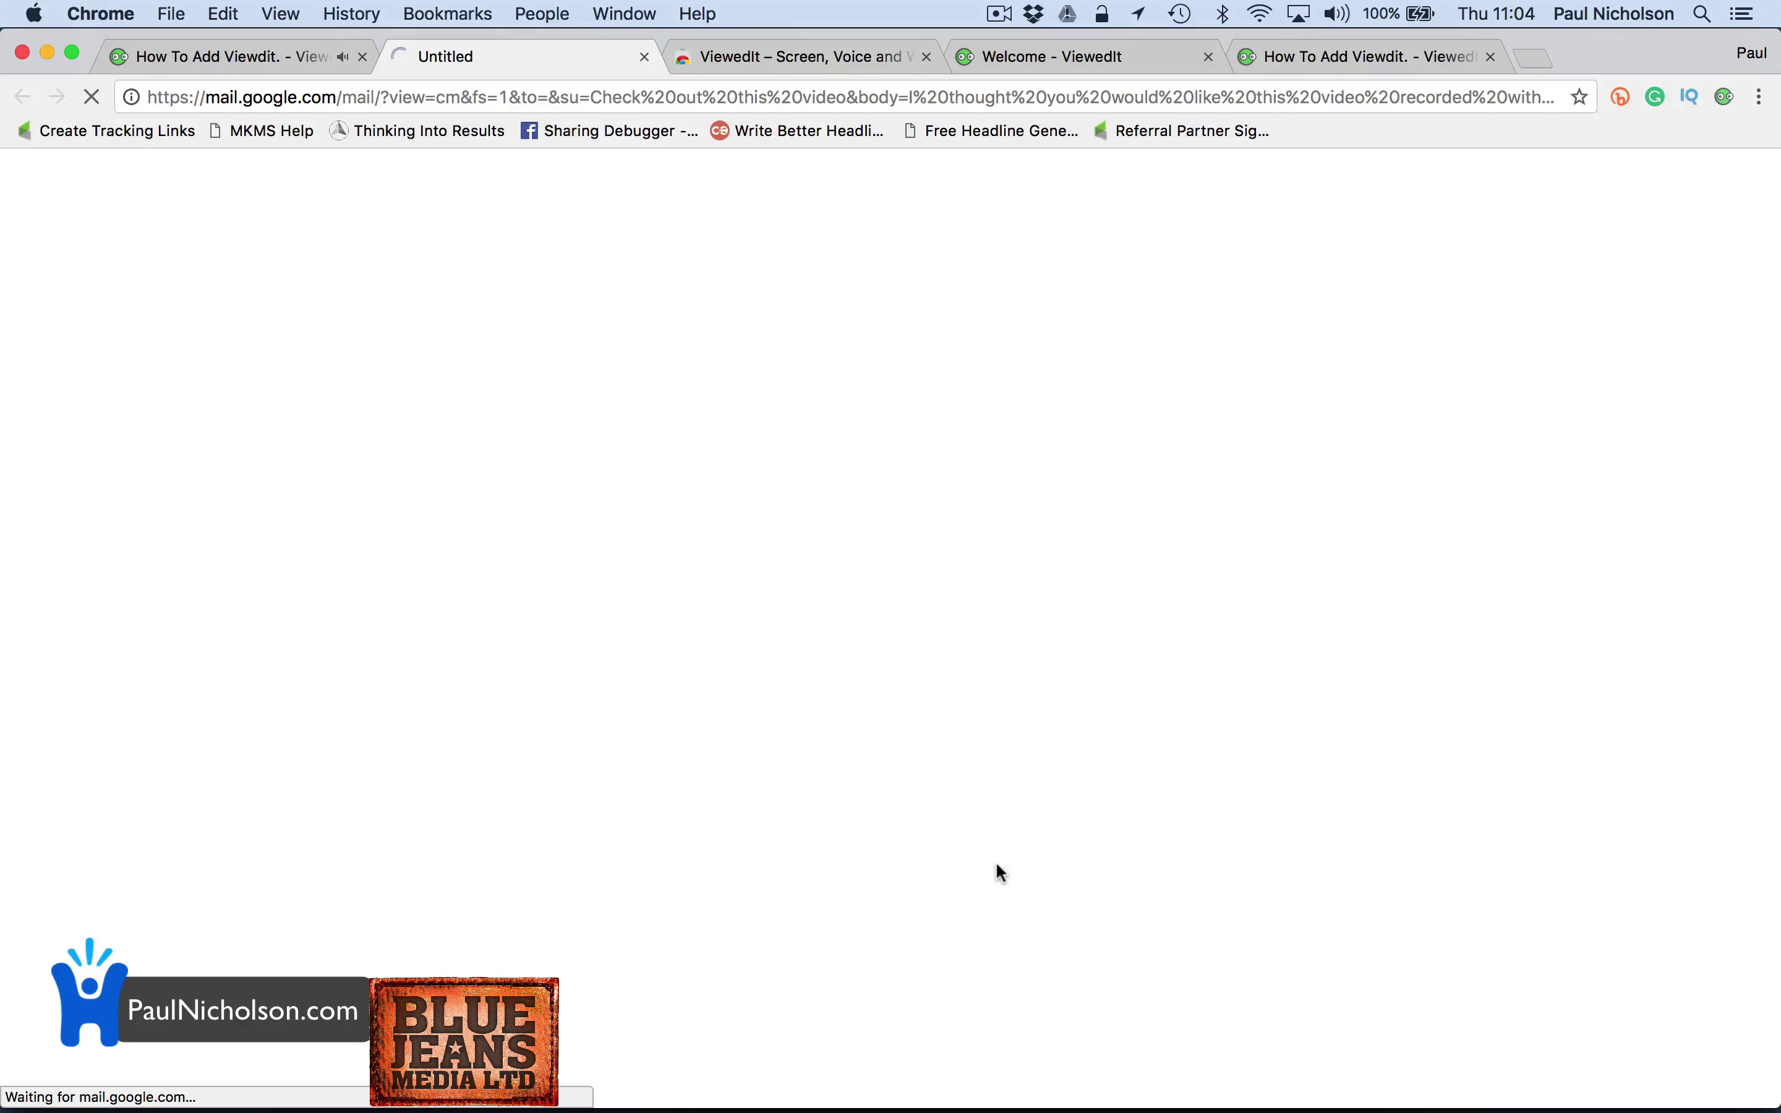
click(645, 57)
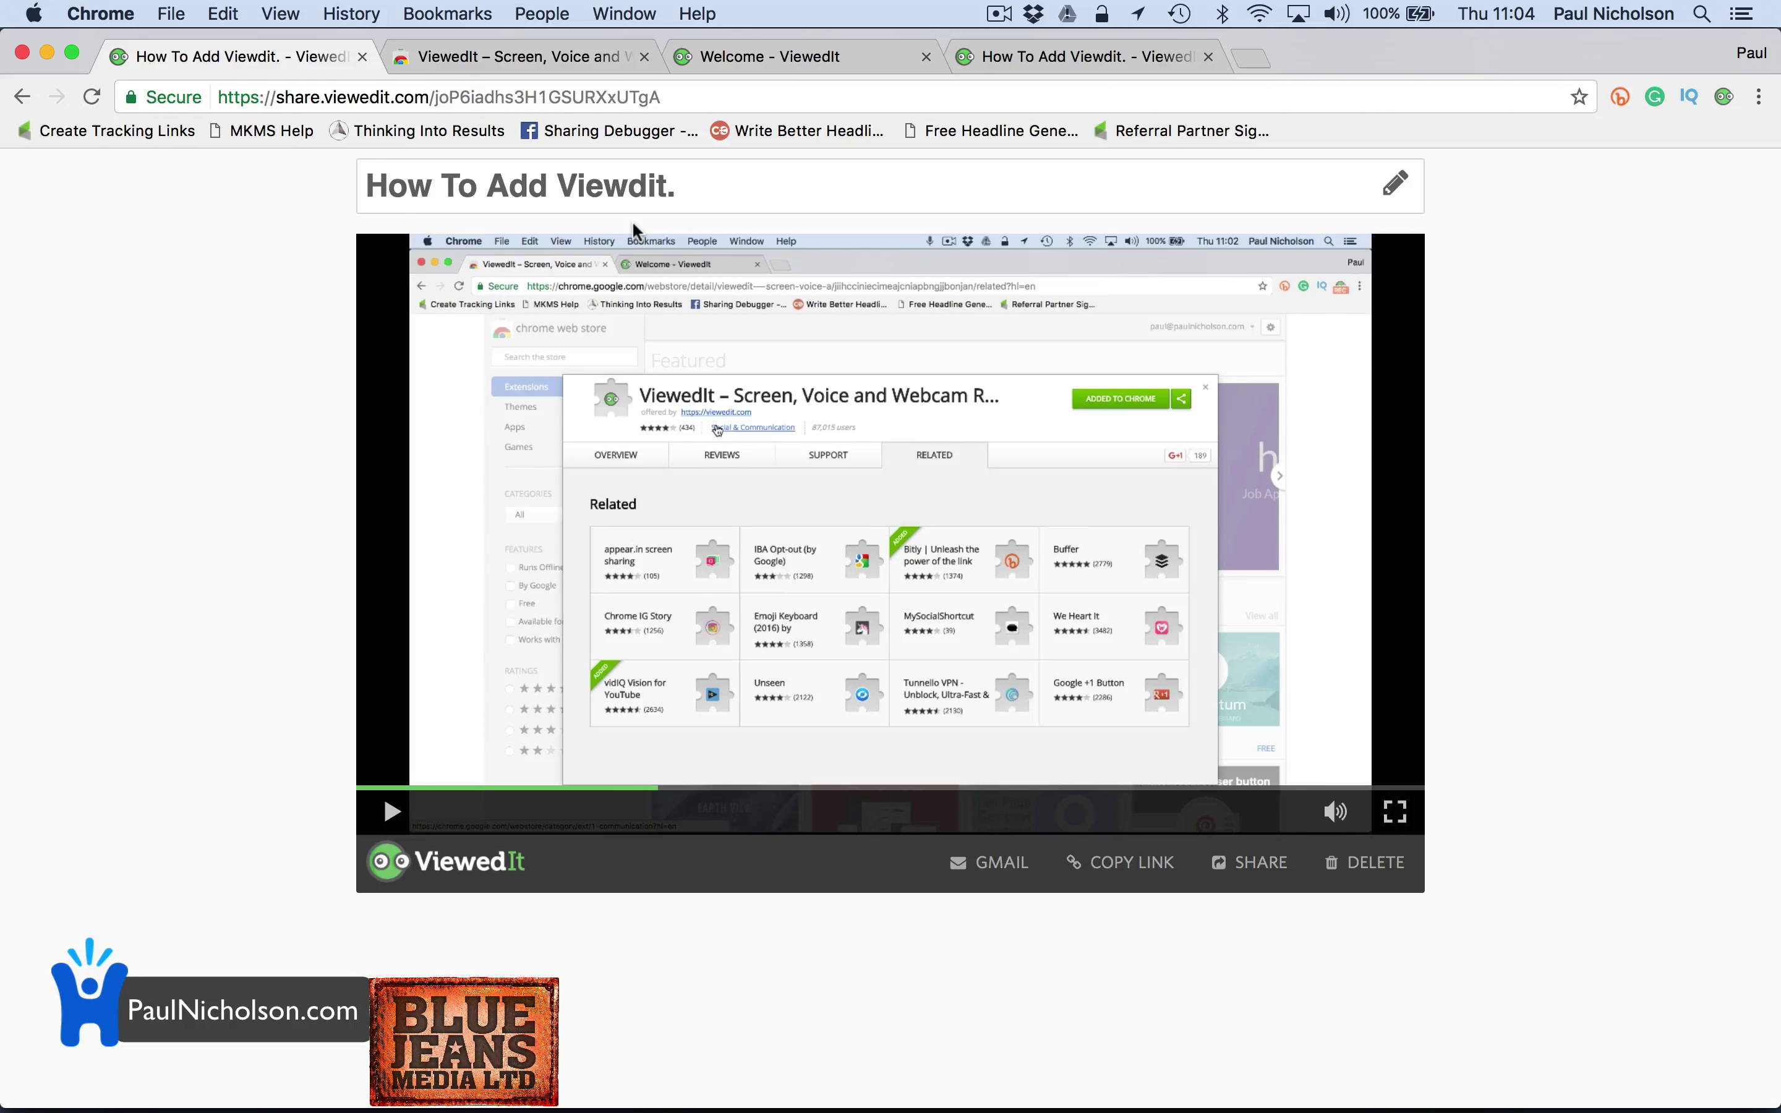
click(774, 45)
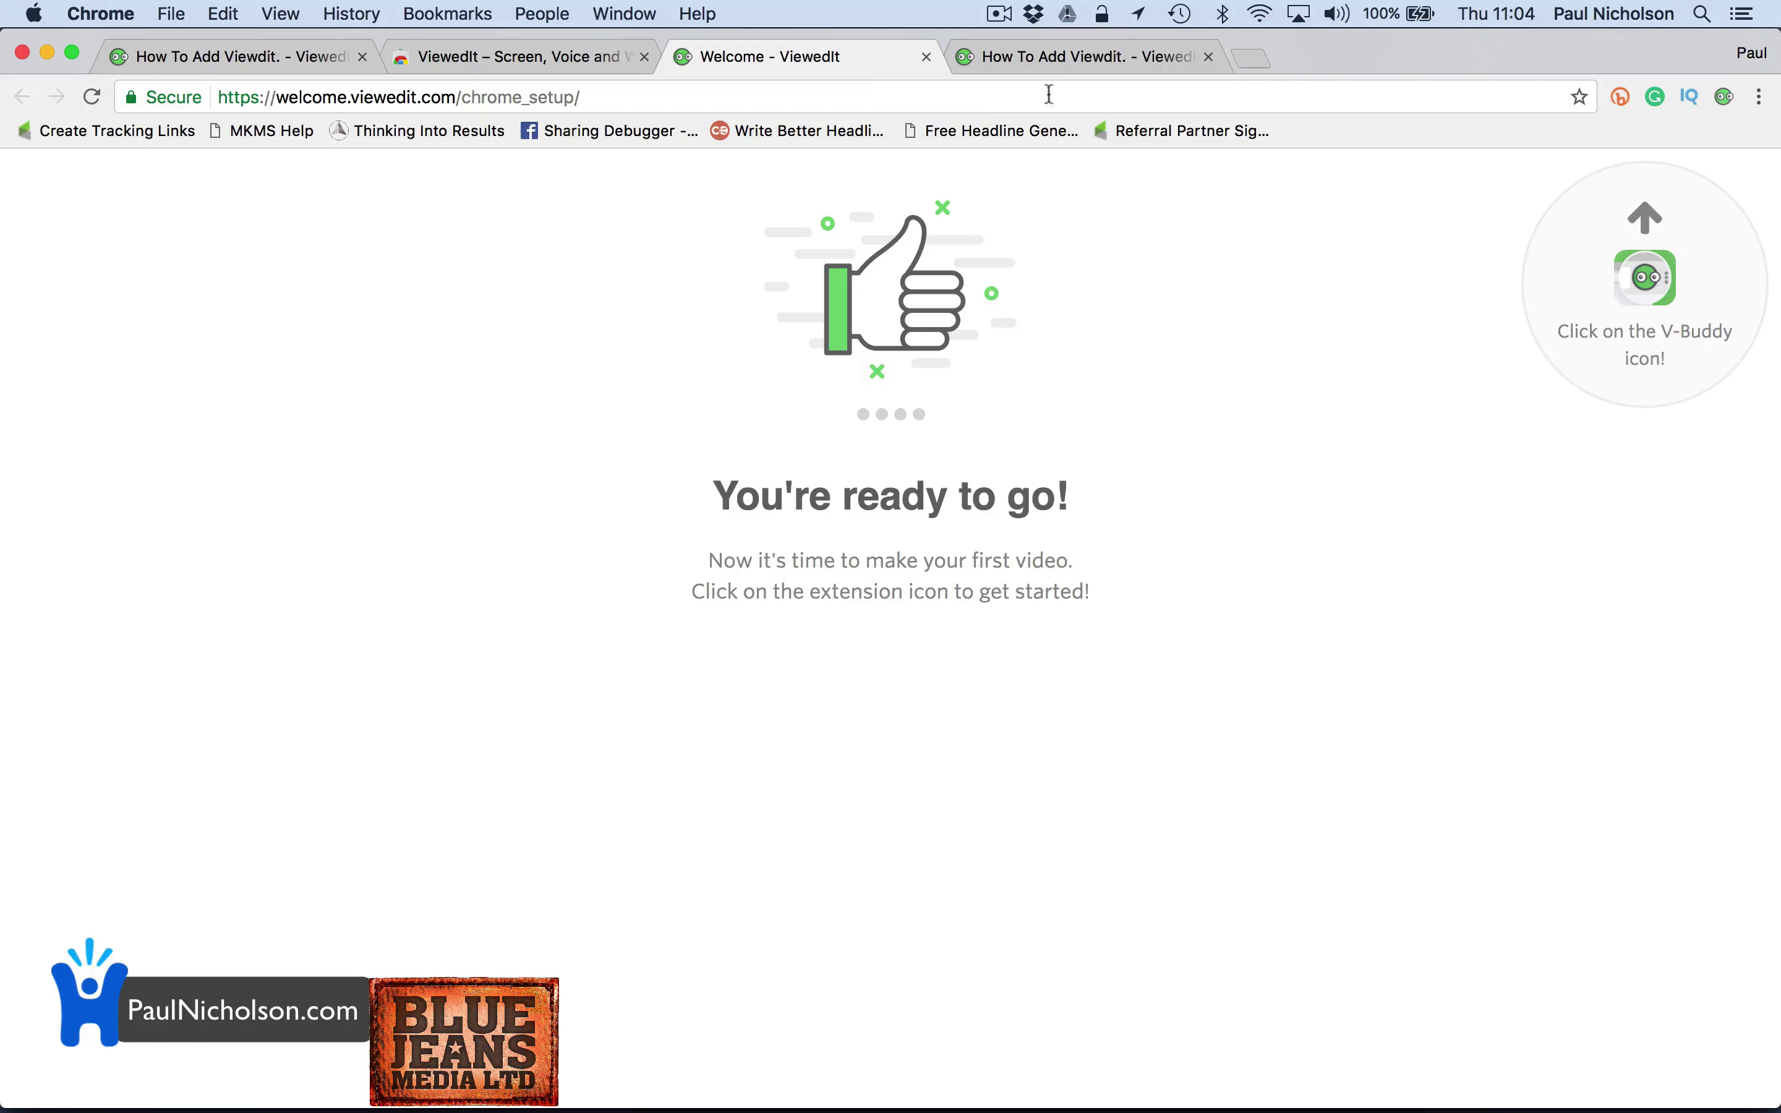
click(1060, 61)
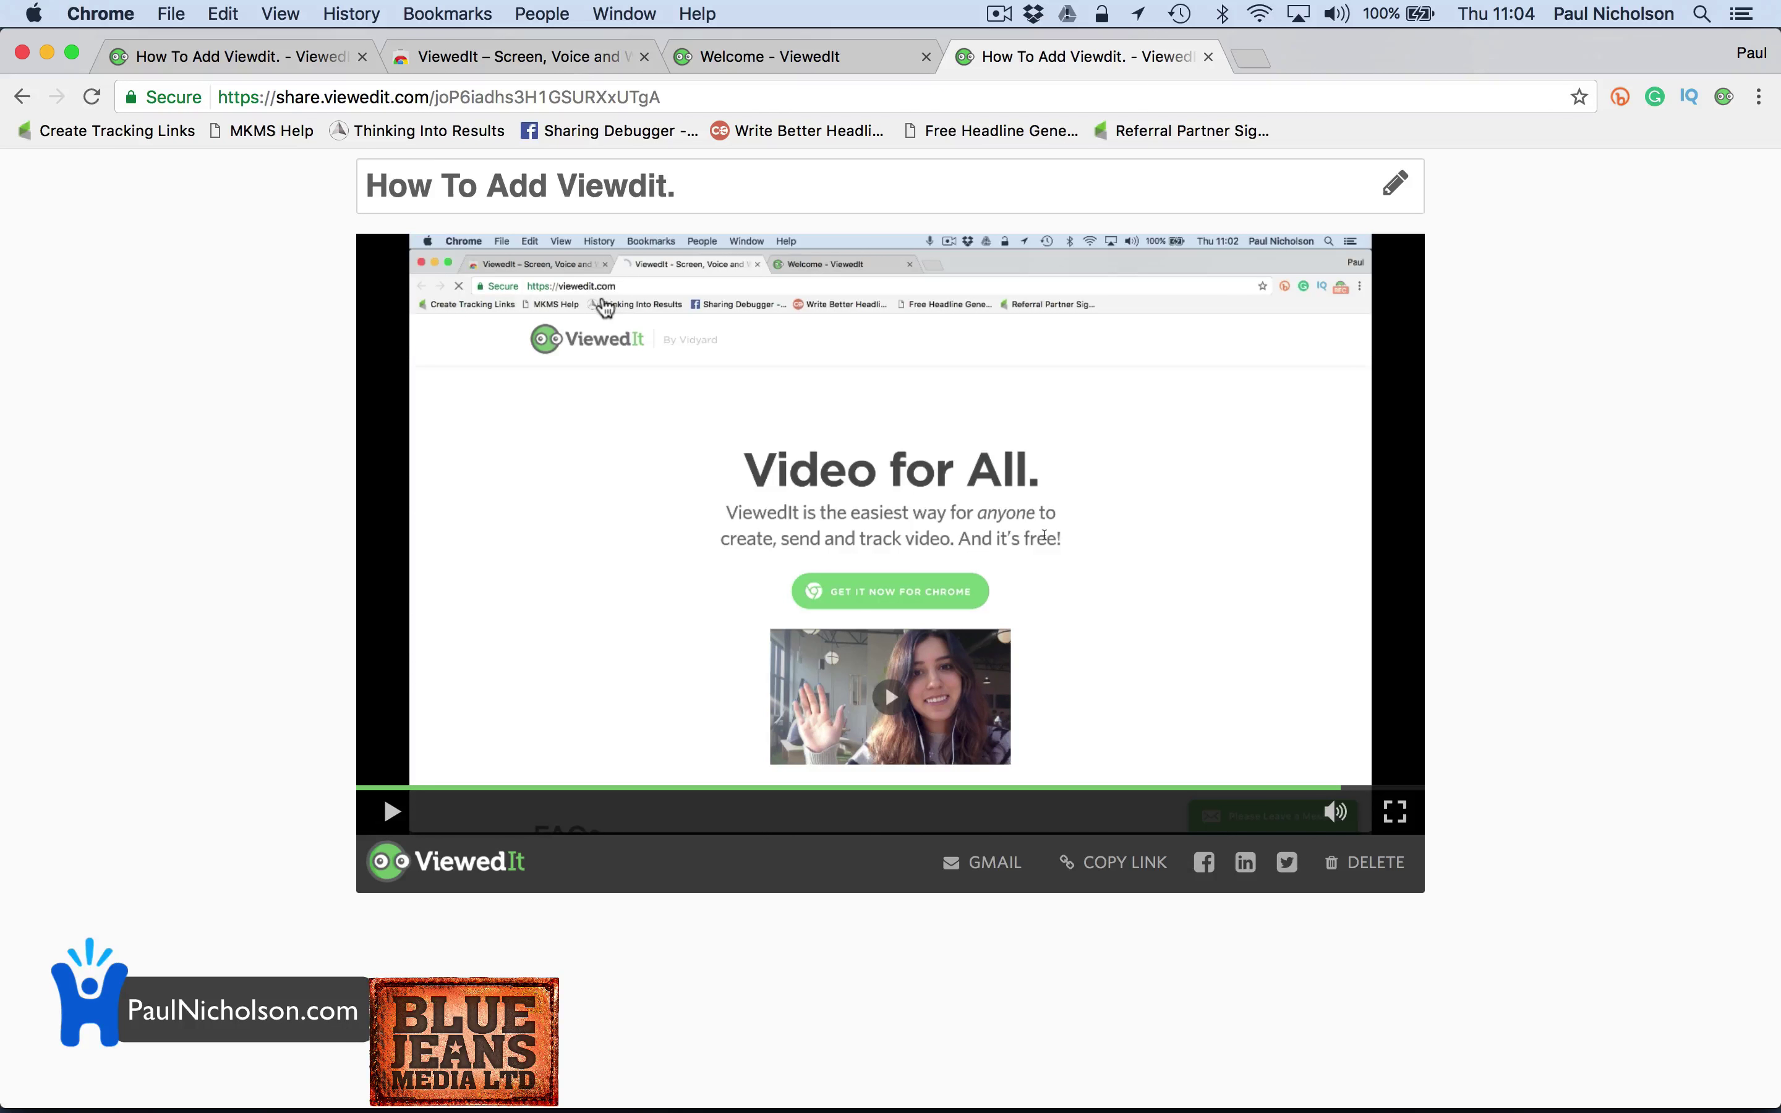
click(561, 104)
Load trello.com, open the Welcome Board, and start a ViewedIt TAB recording
text(trello.com)
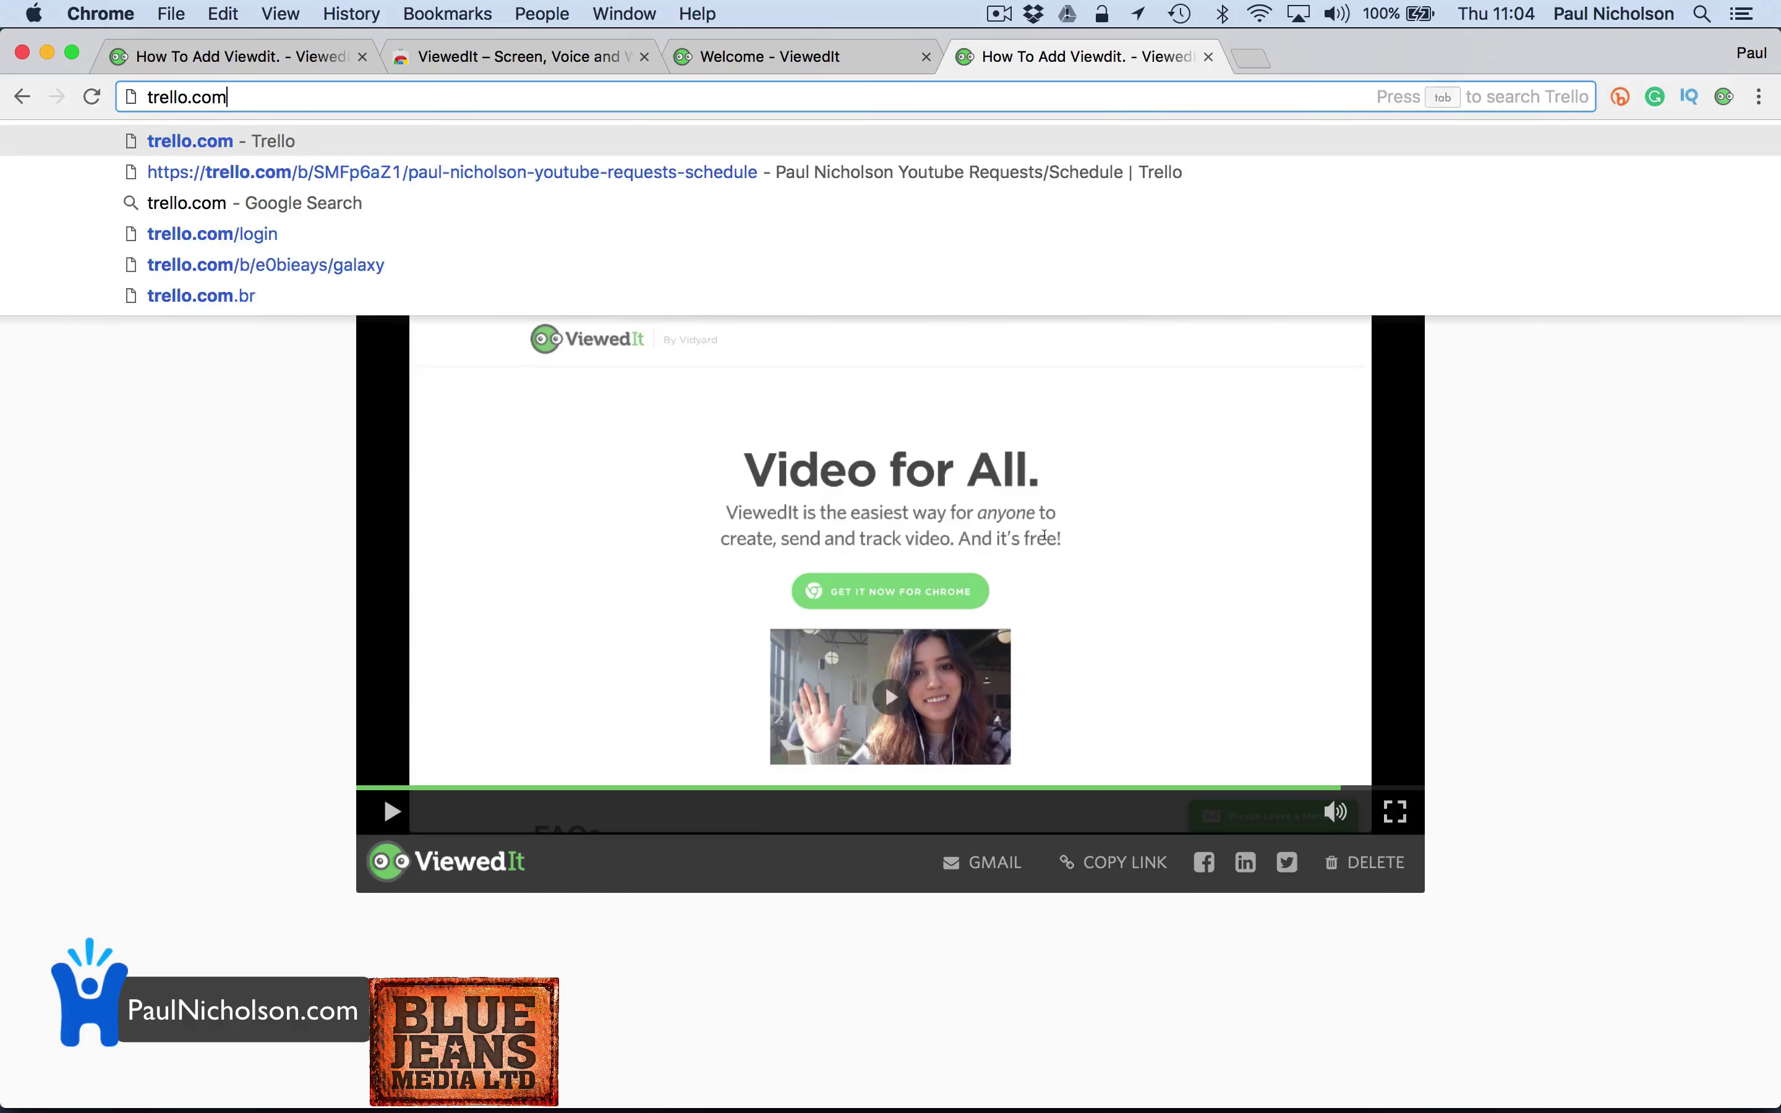
key(Return)
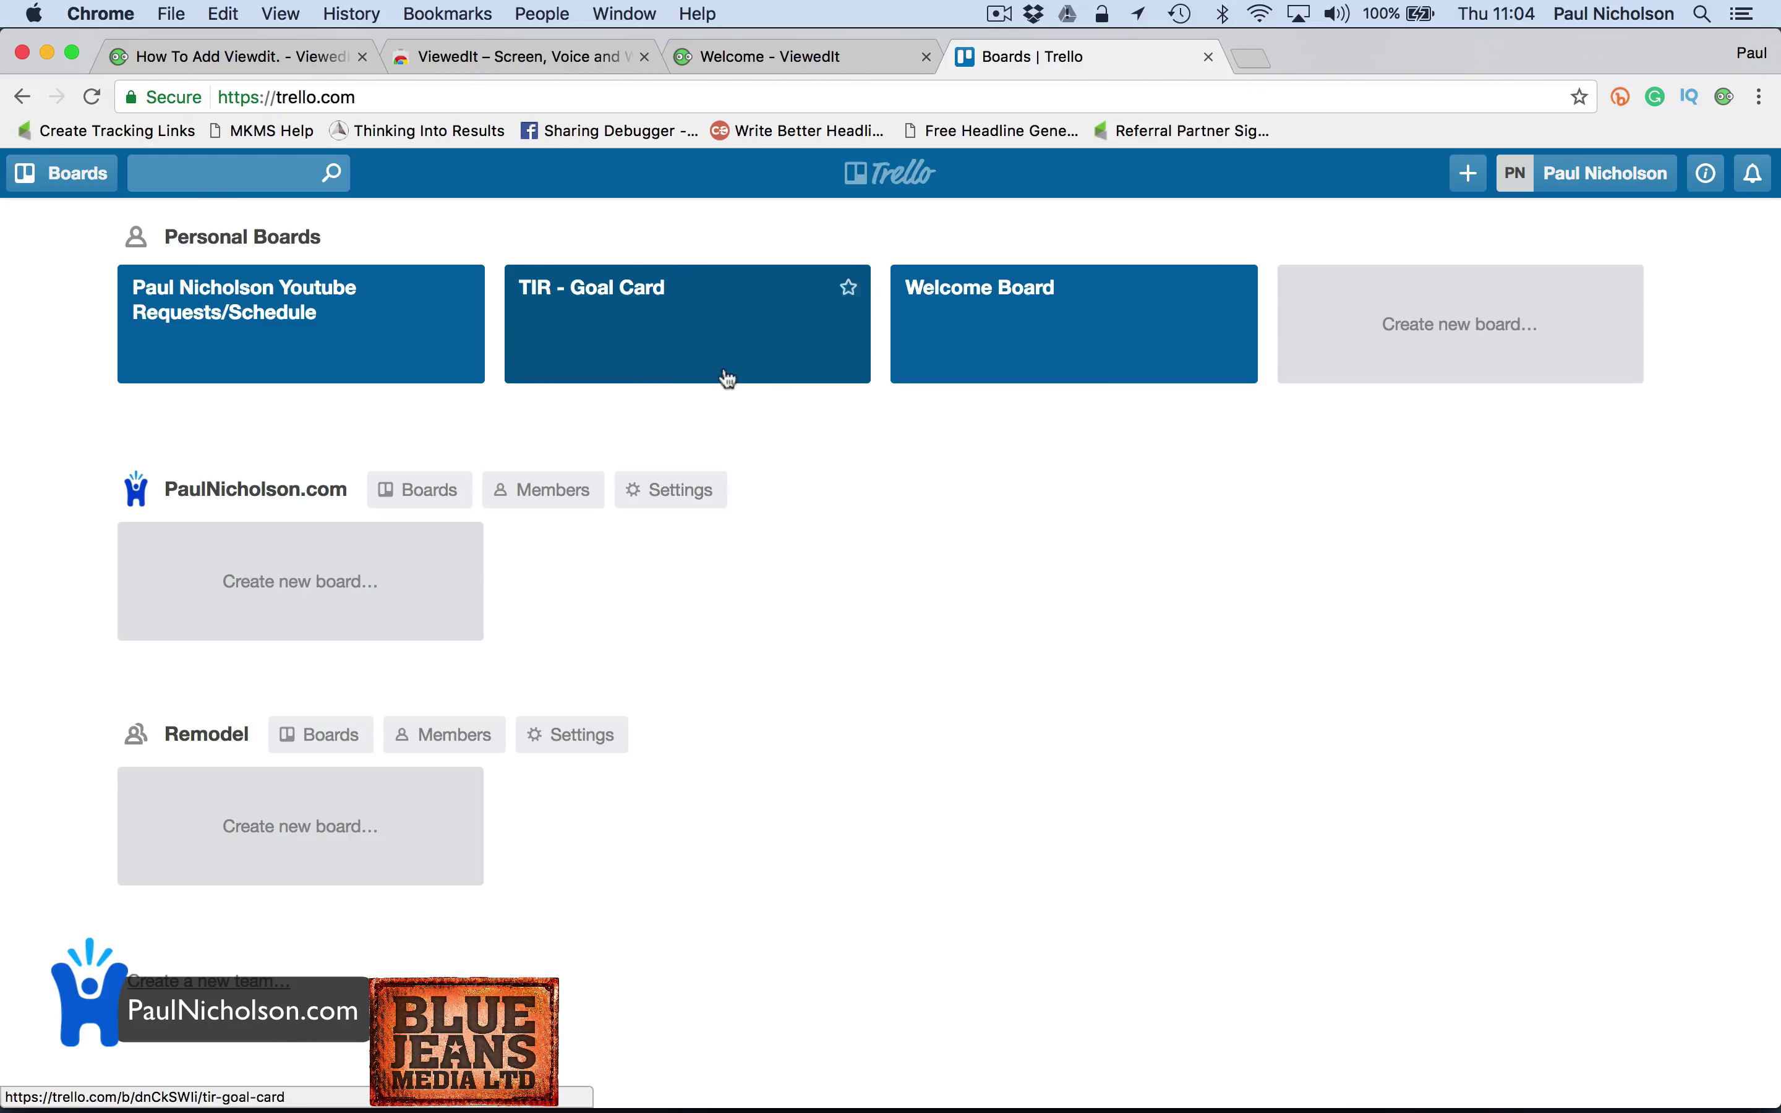
click(973, 366)
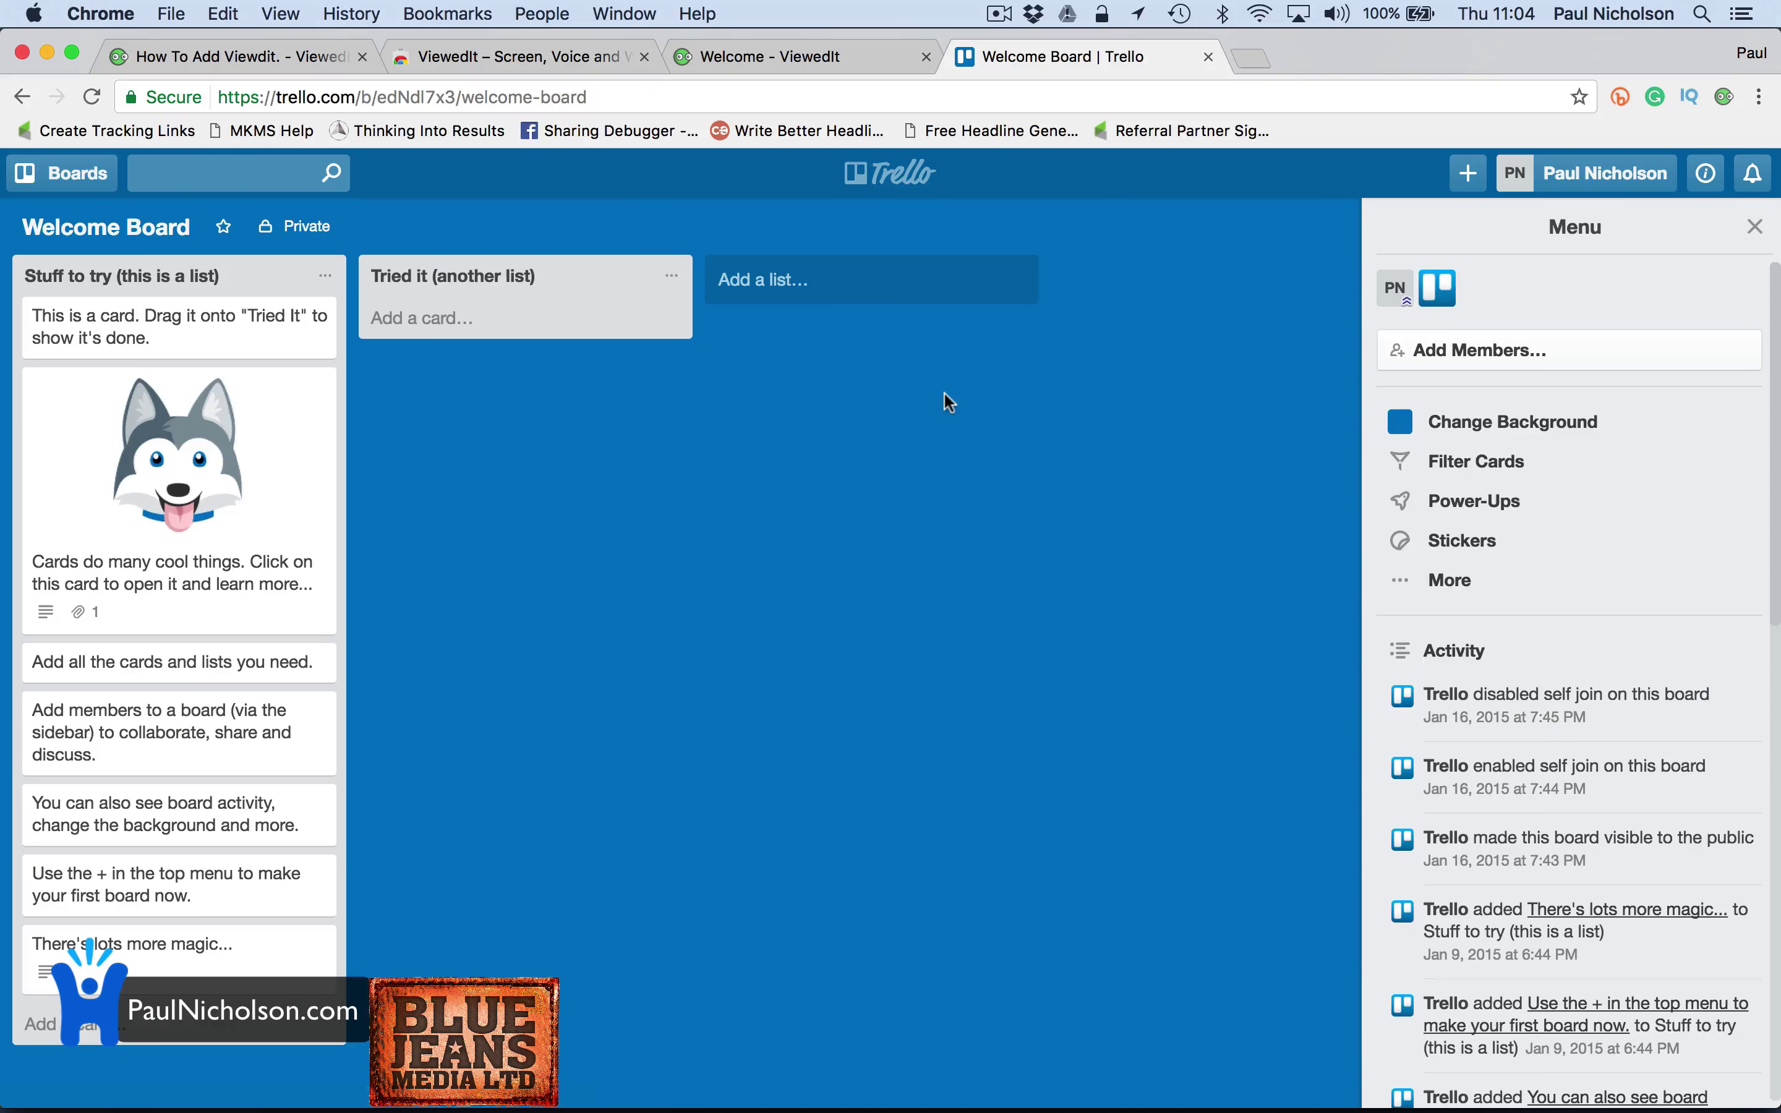
click(1730, 100)
click(1435, 267)
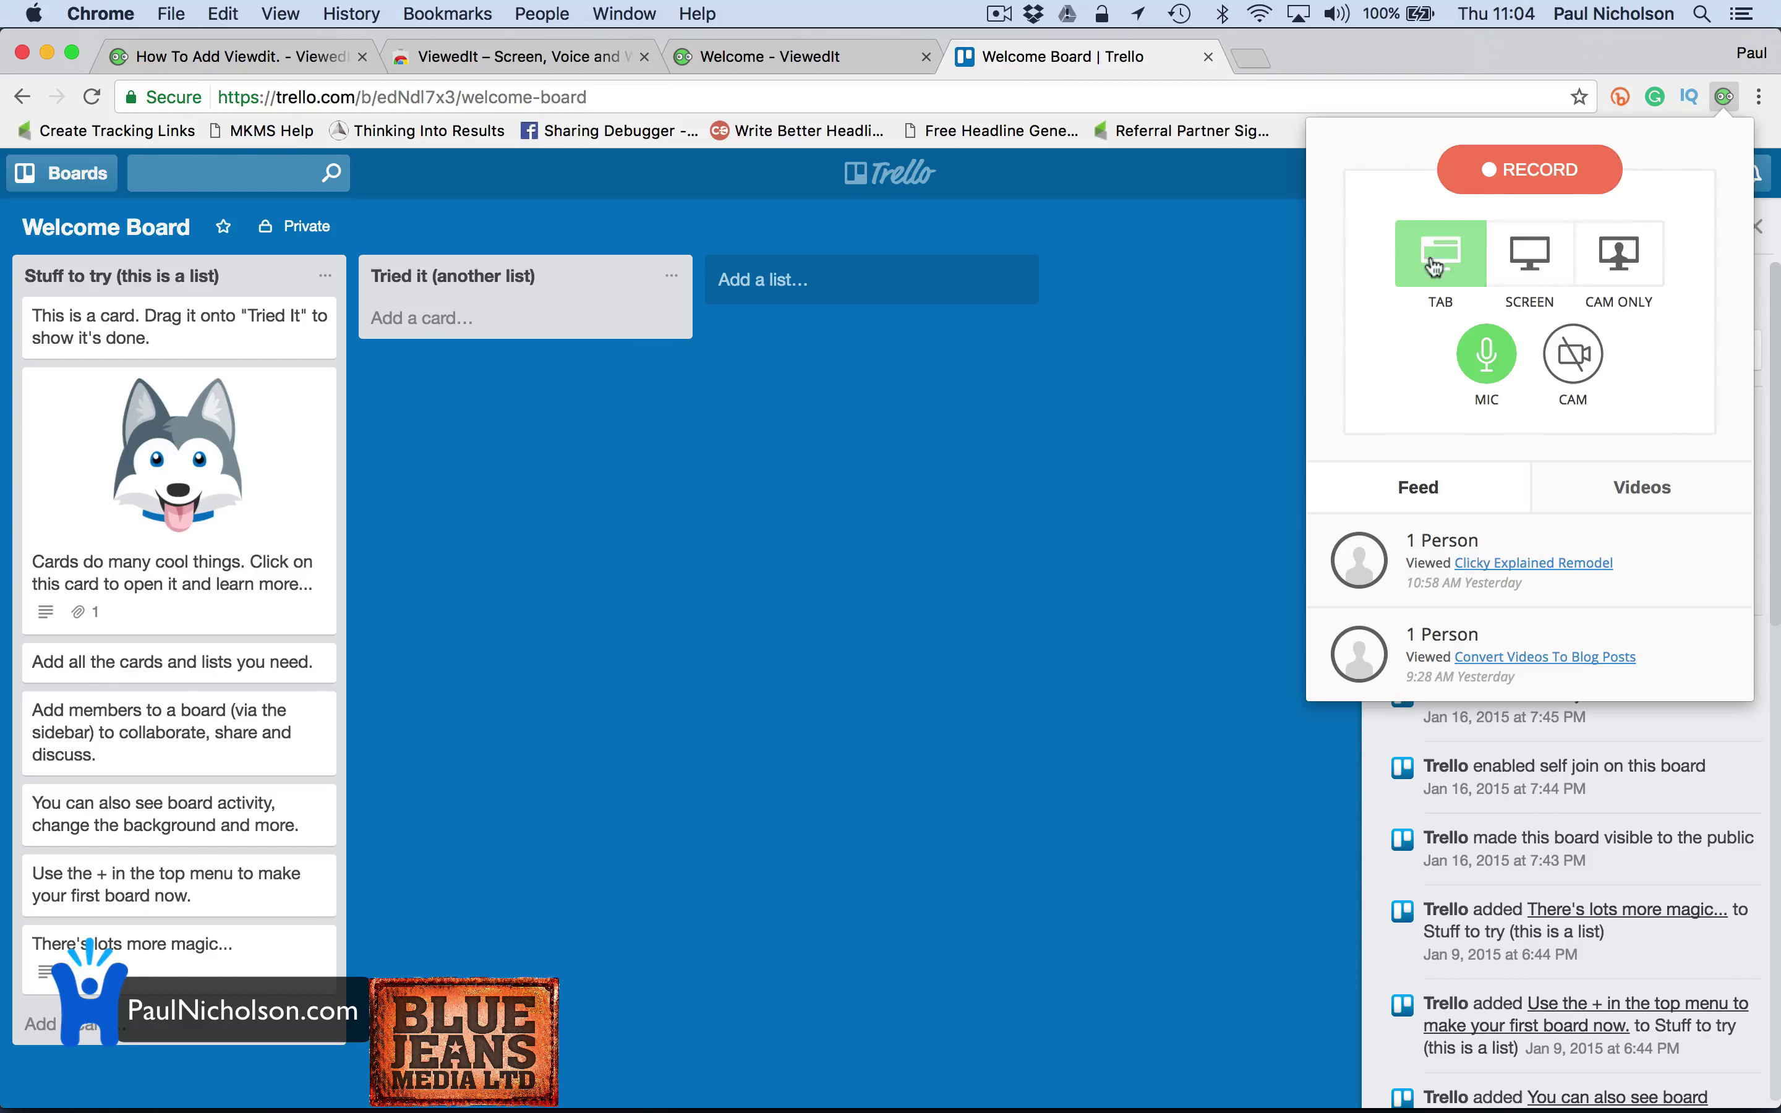
click(1556, 183)
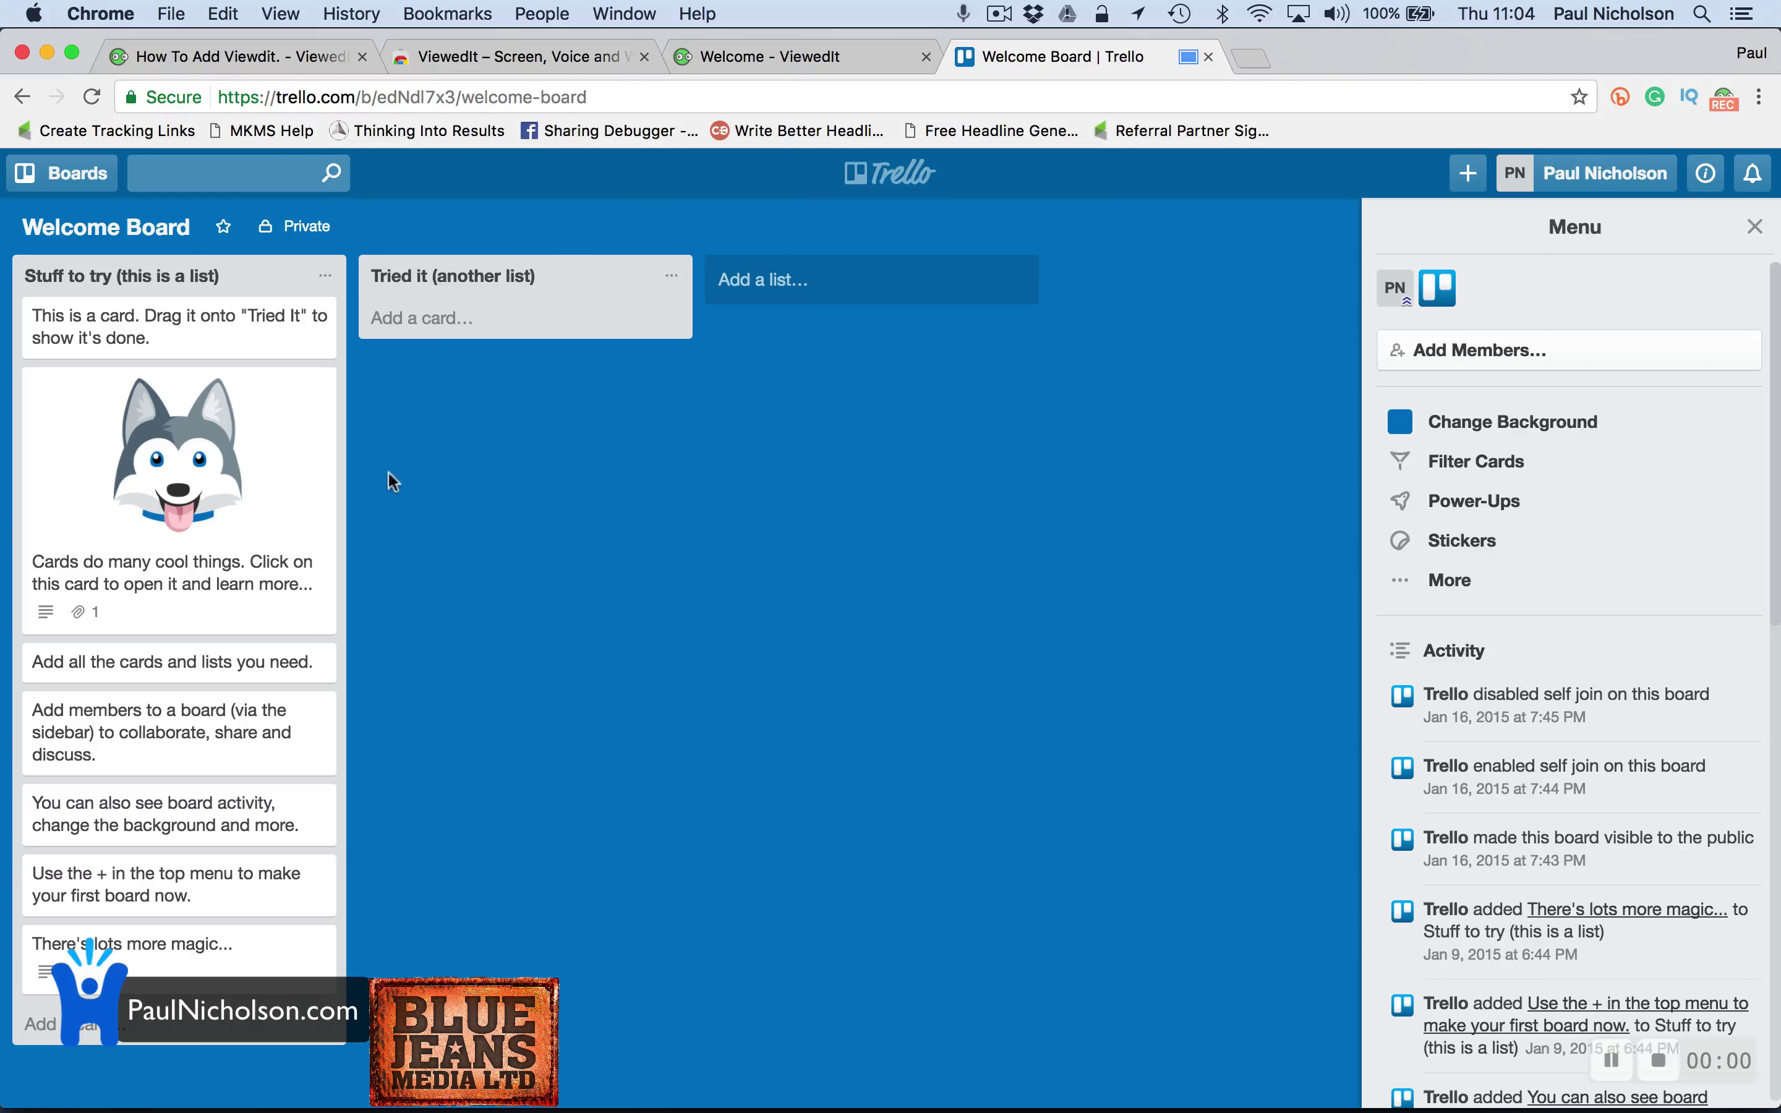
Move the husky and board activity cards into Tried it, giving the latter the description 'hello.'
drag(258, 489, 538, 666)
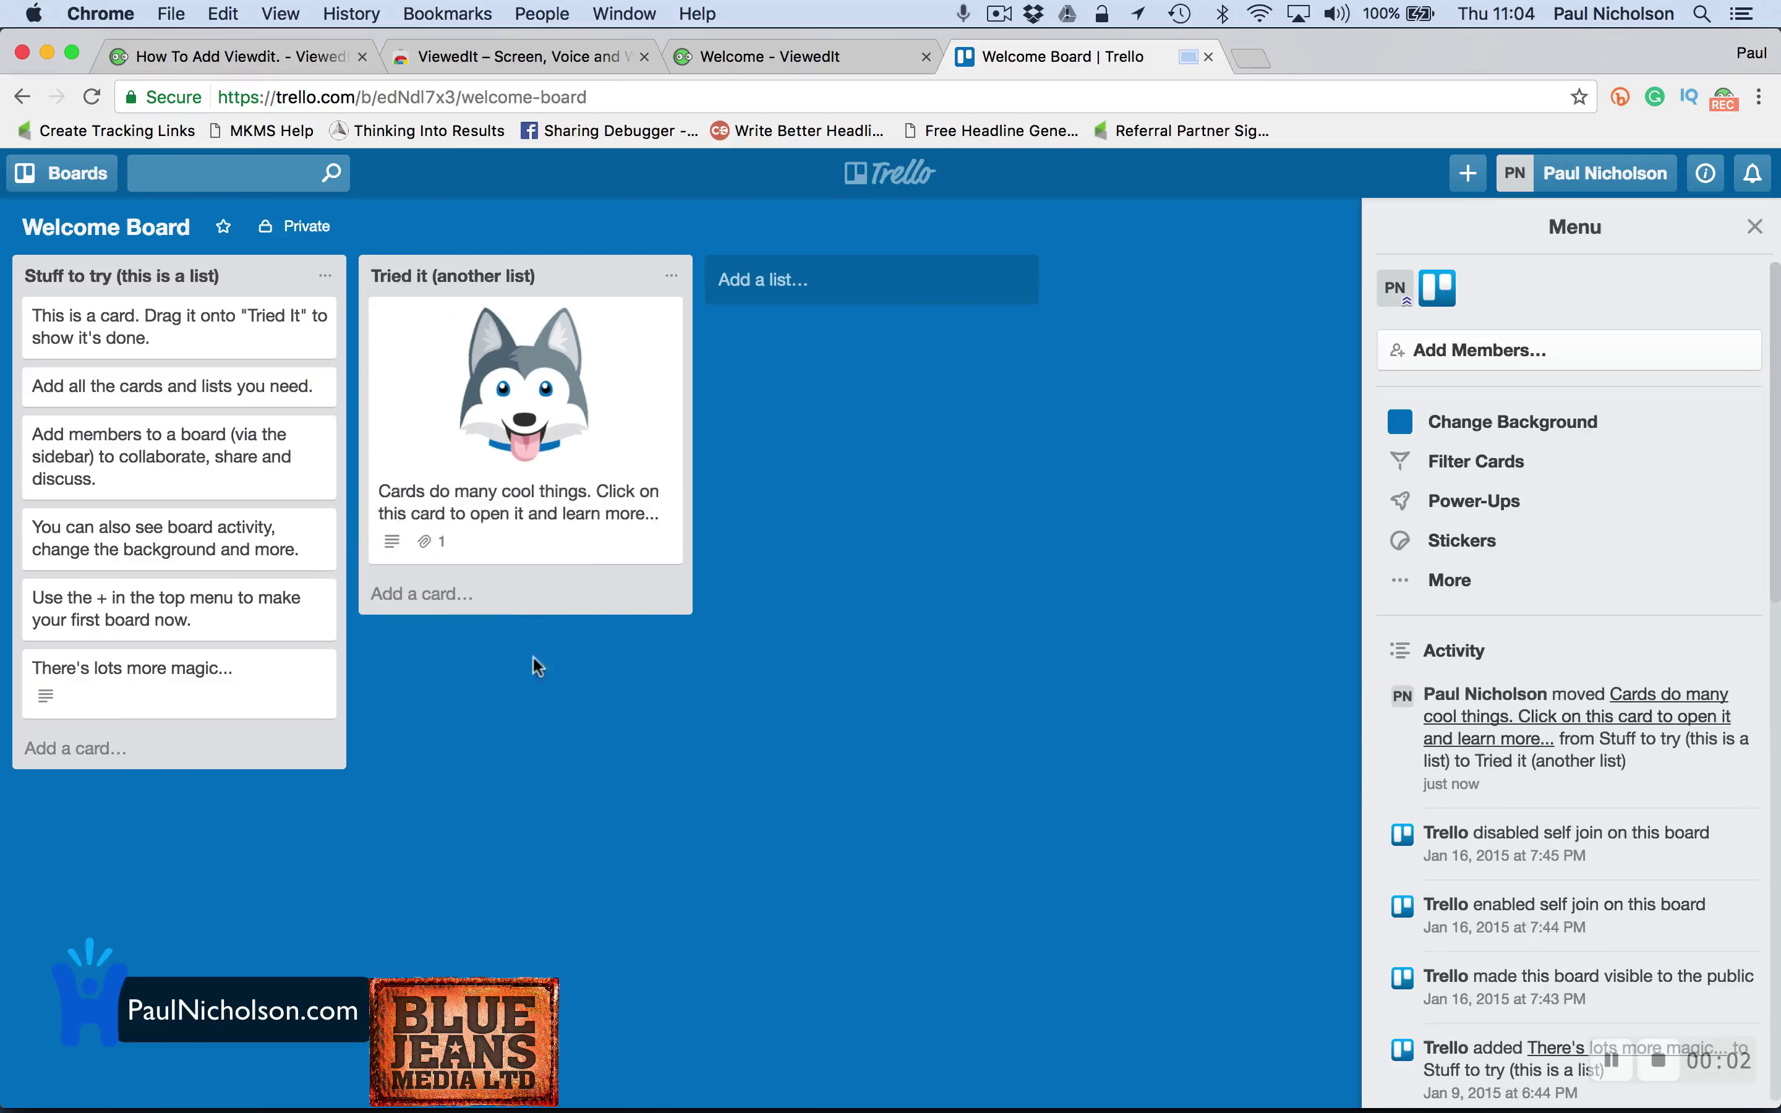
drag(187, 517, 531, 339)
click(531, 340)
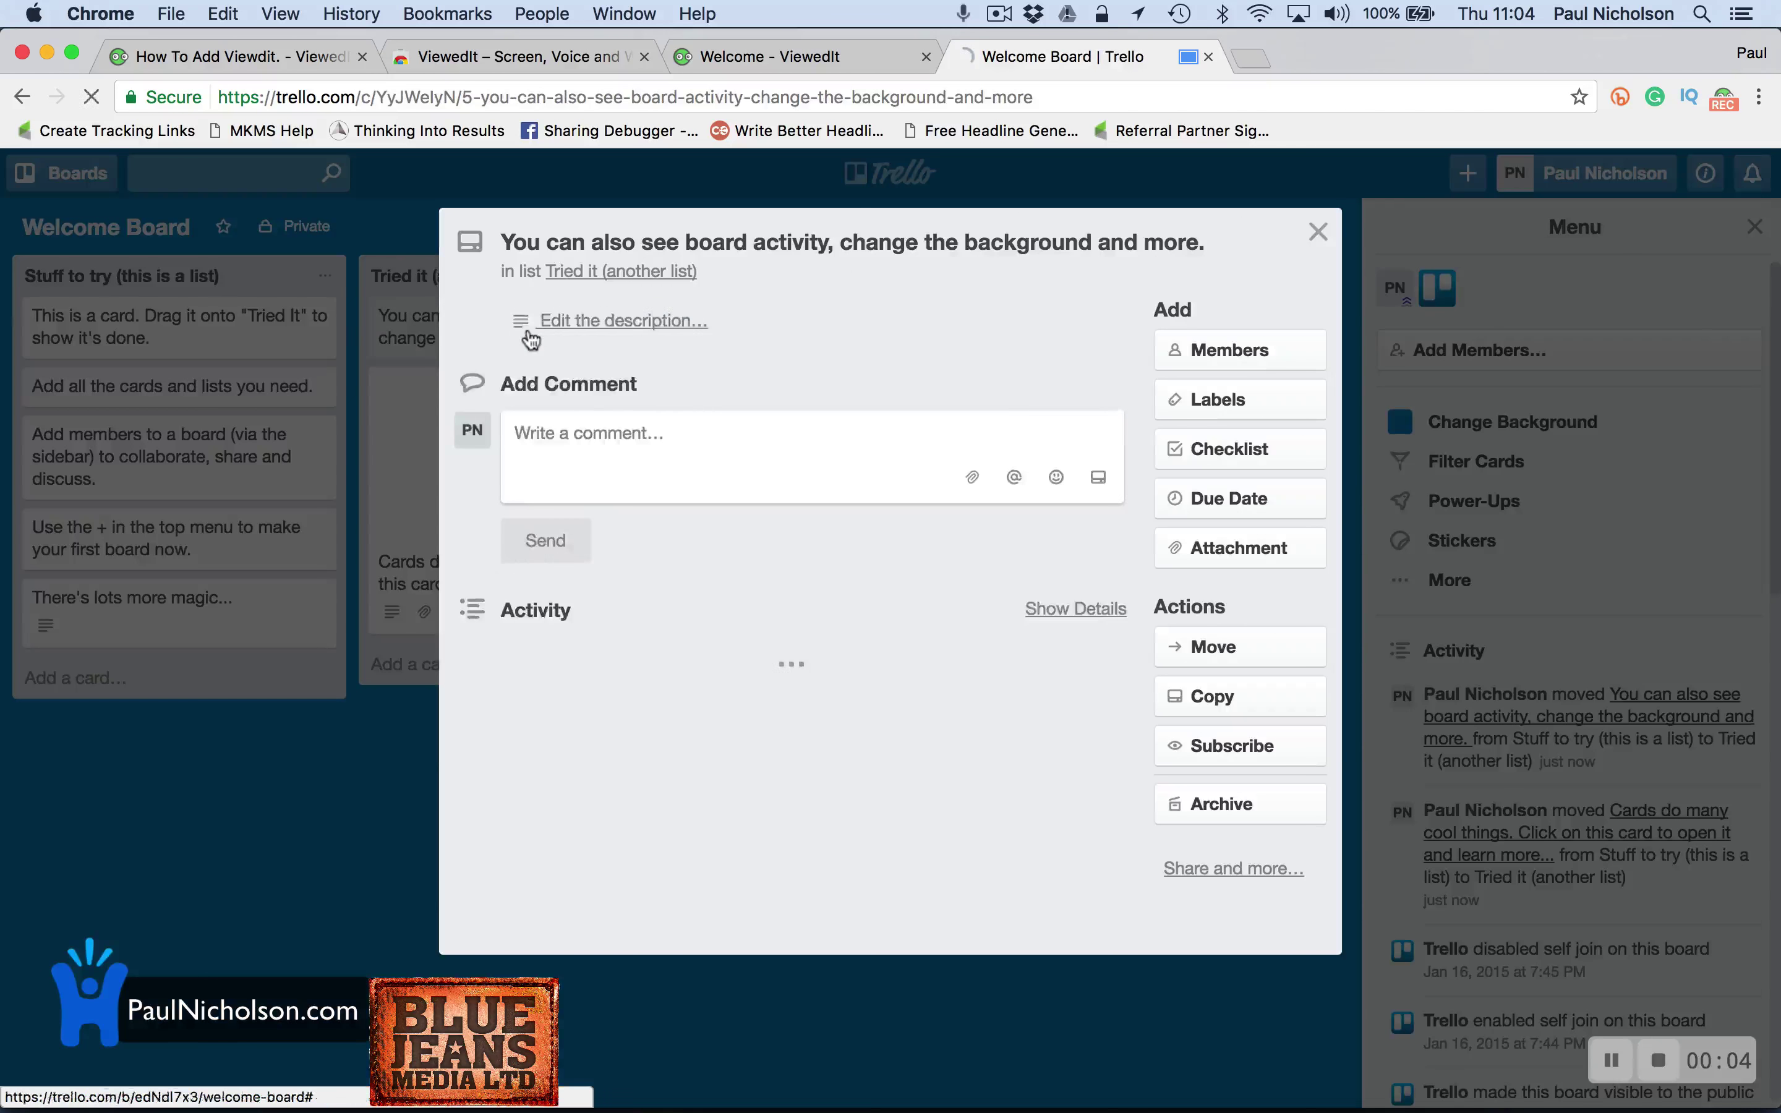
click(531, 340)
text(hello.)
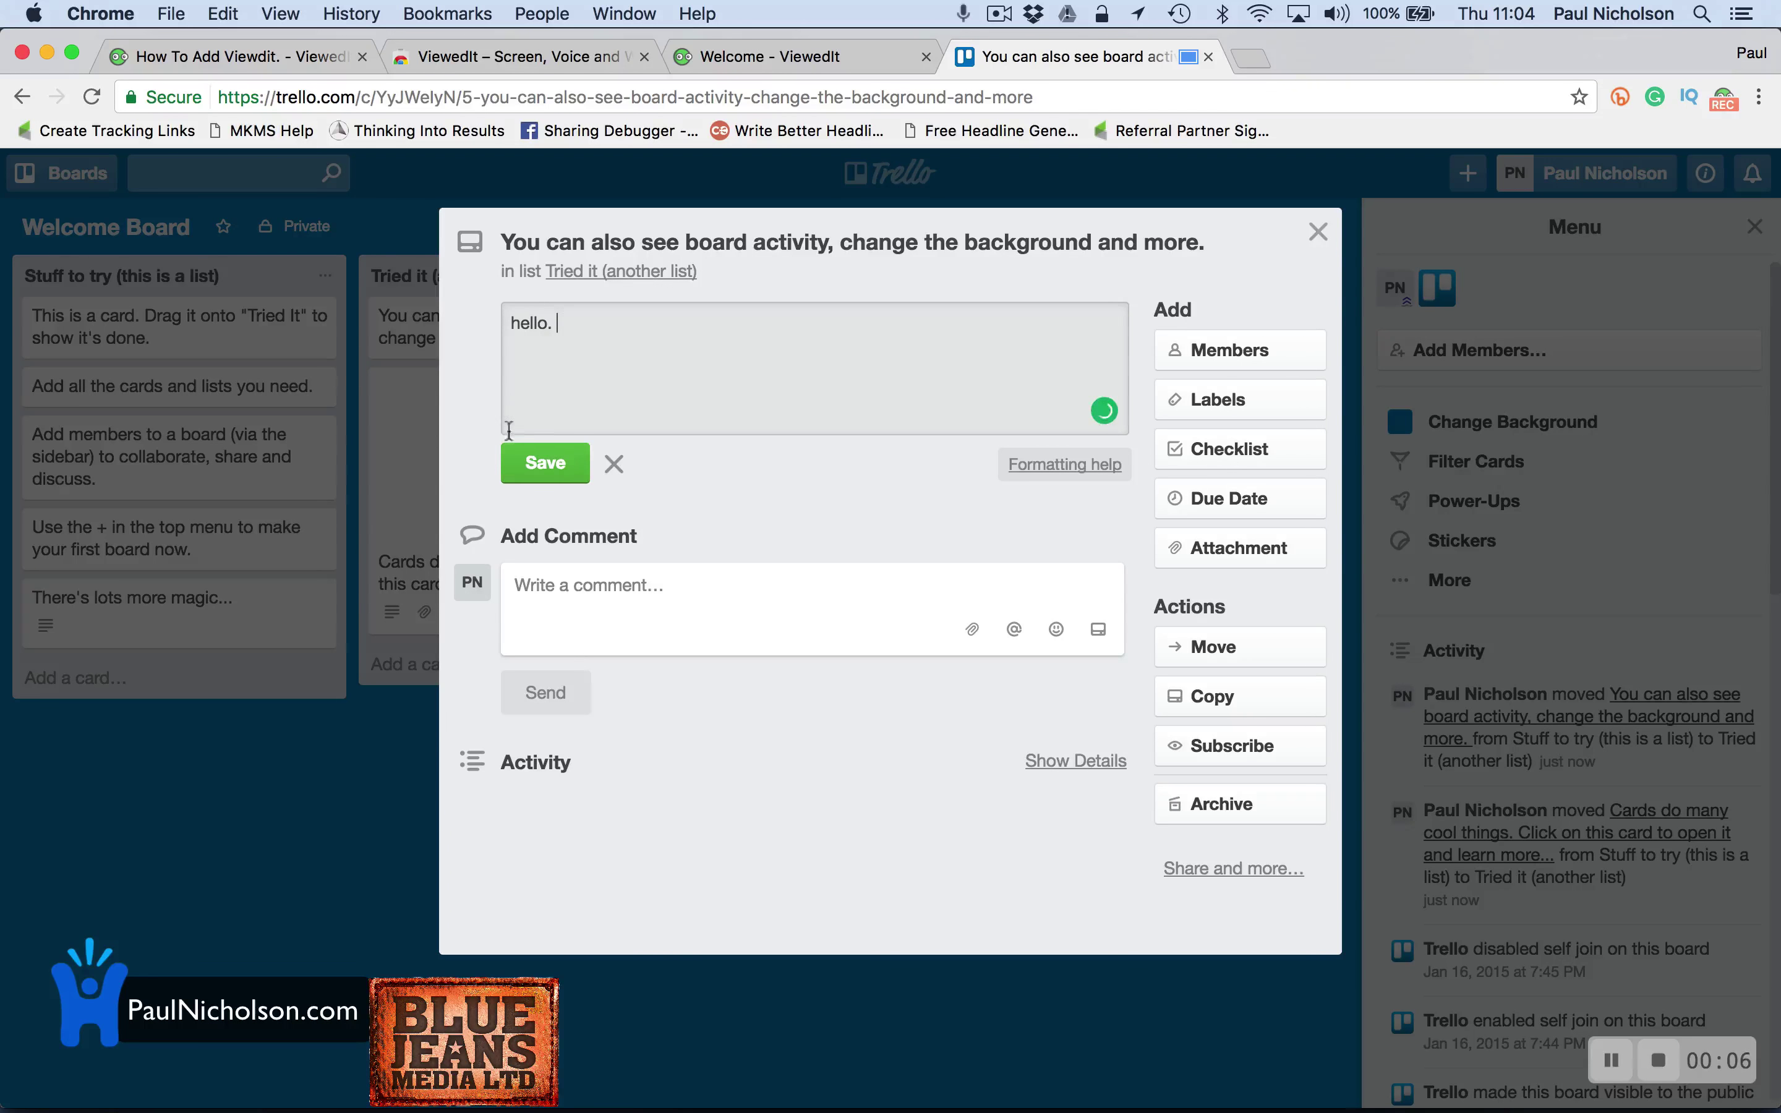
click(511, 459)
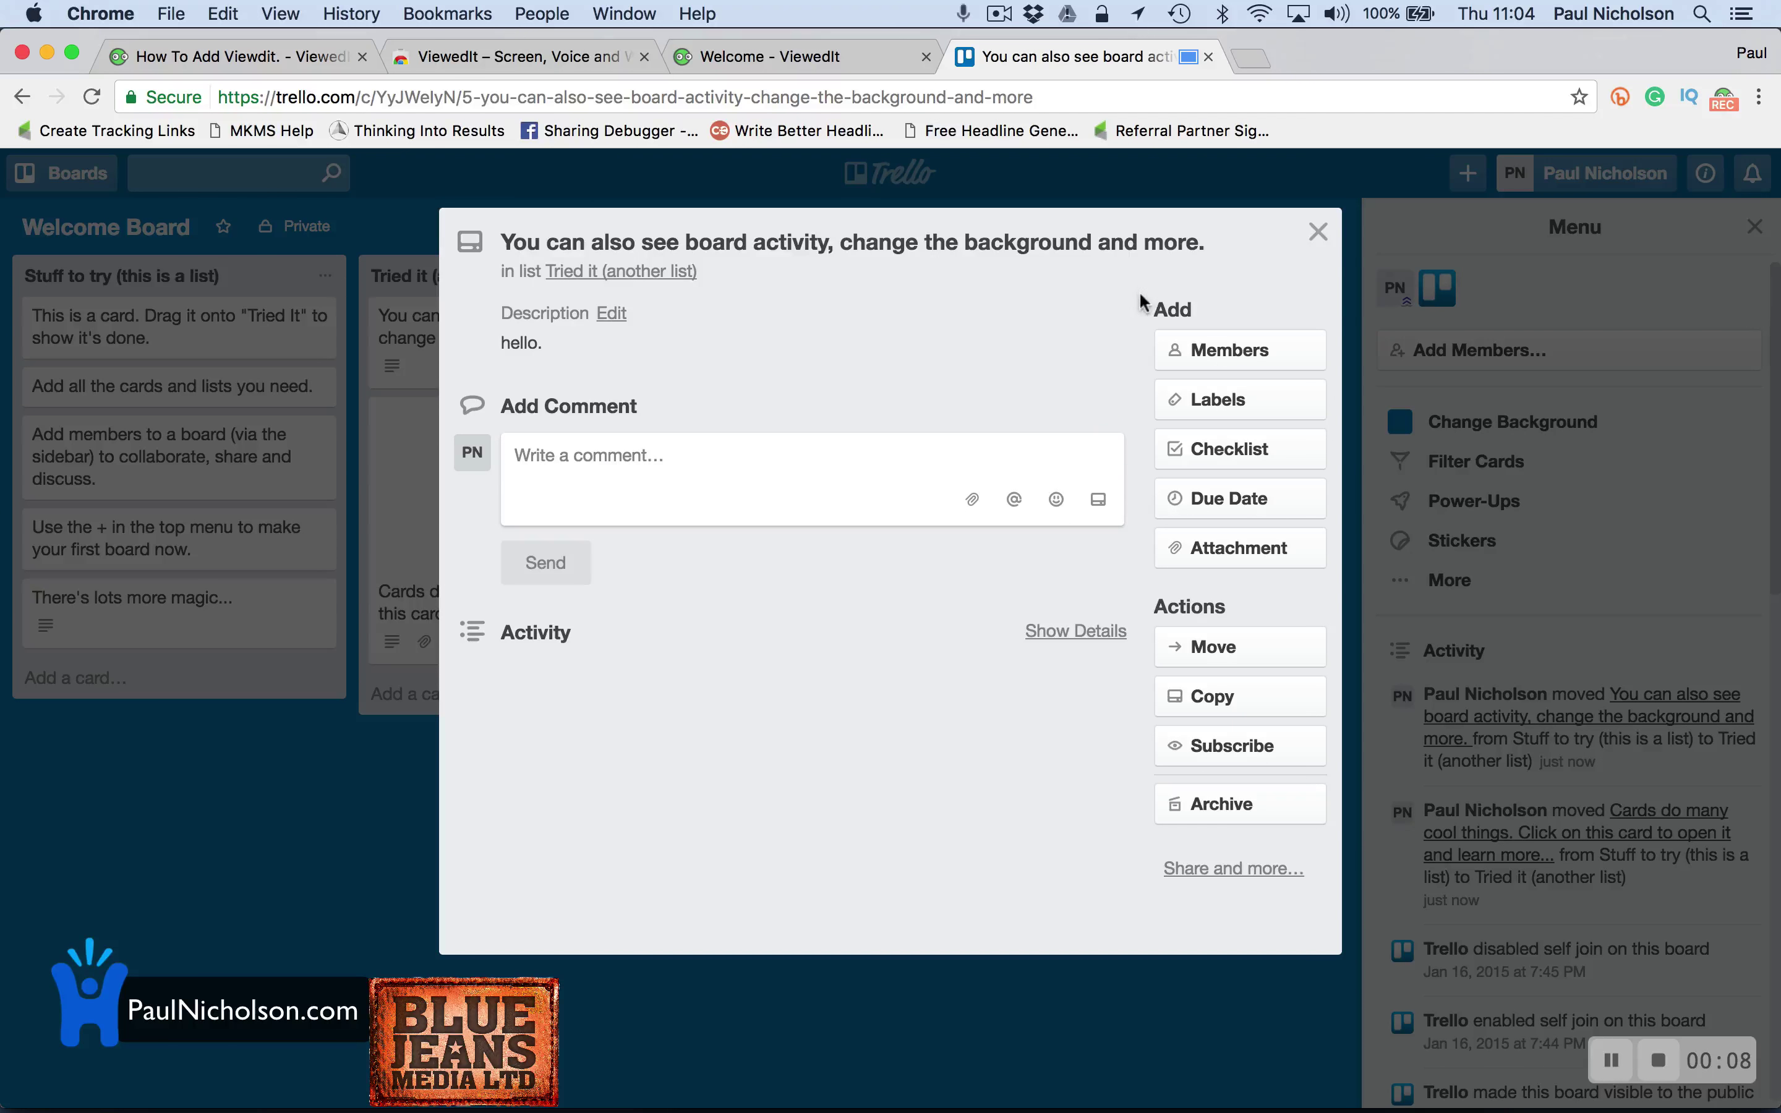
click(1318, 232)
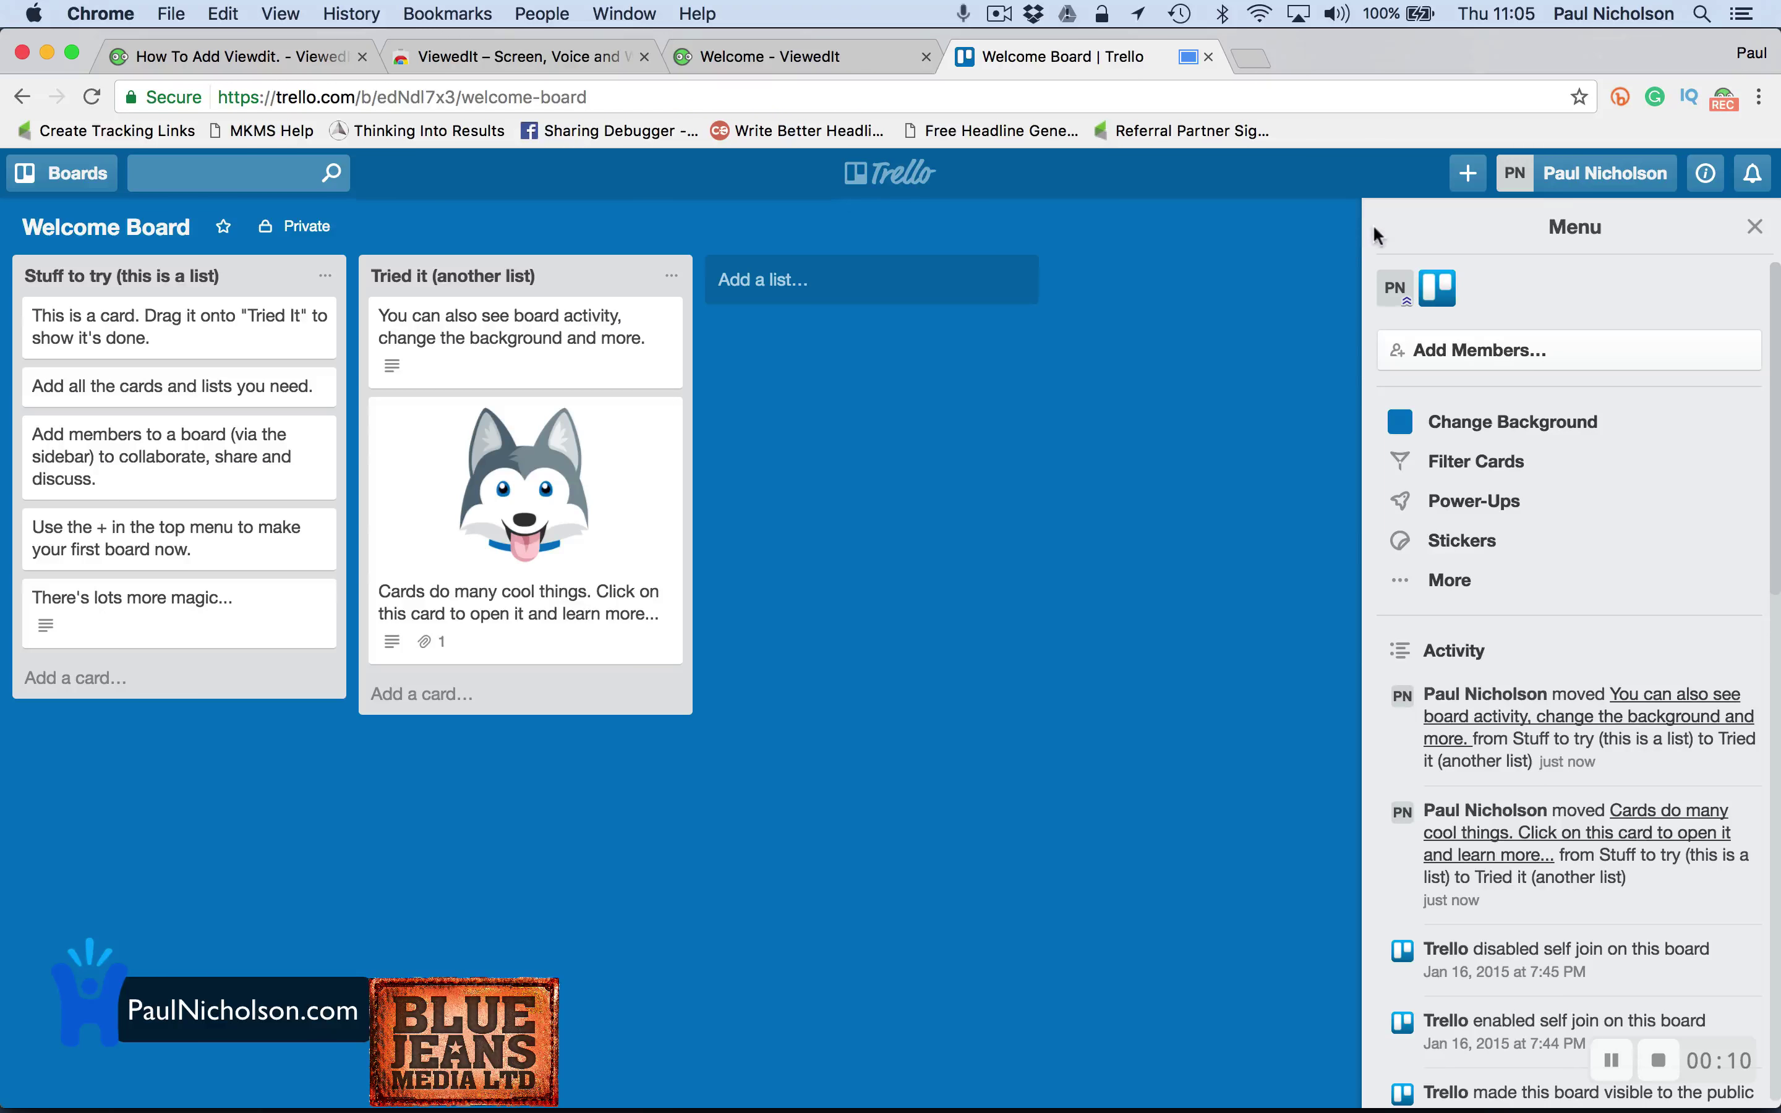
Stop the recording, retitle its share page 'Change Trello Card', and copy its link
click(1723, 101)
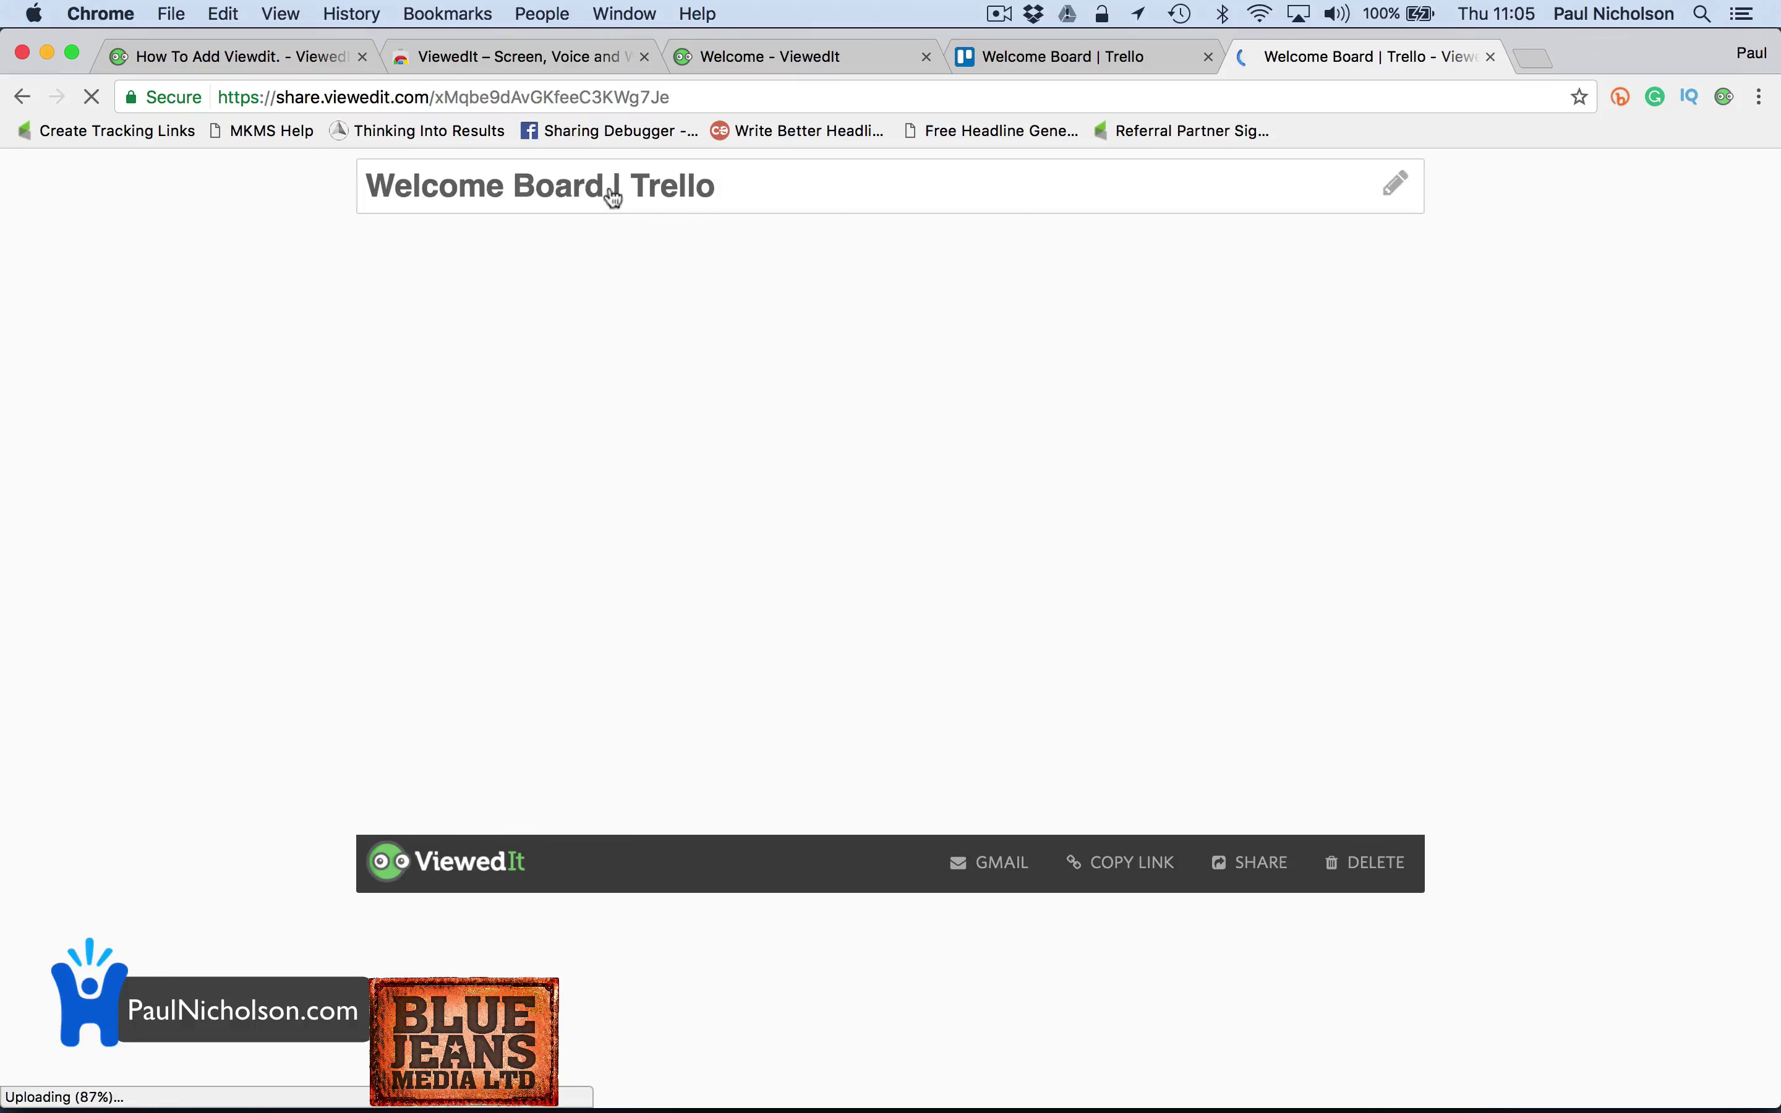
triple_click(611, 188)
text(Change )
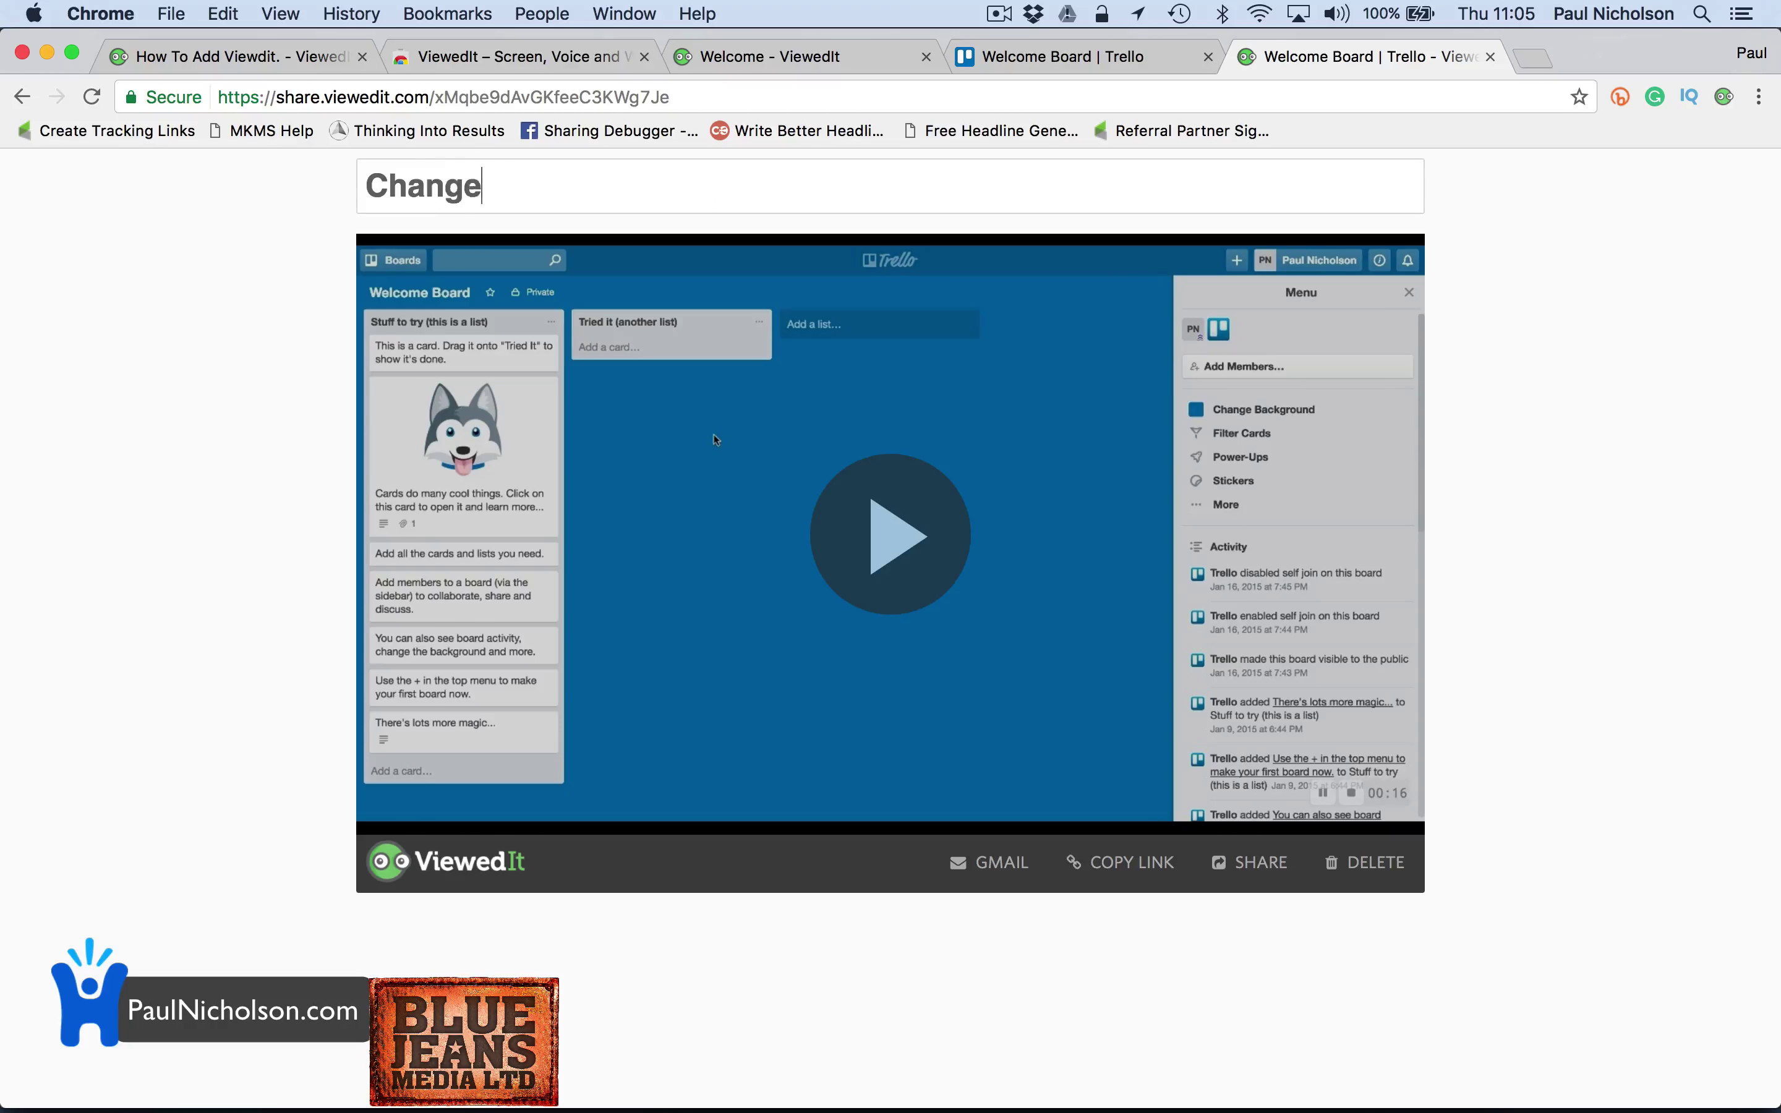
text(Trello C)
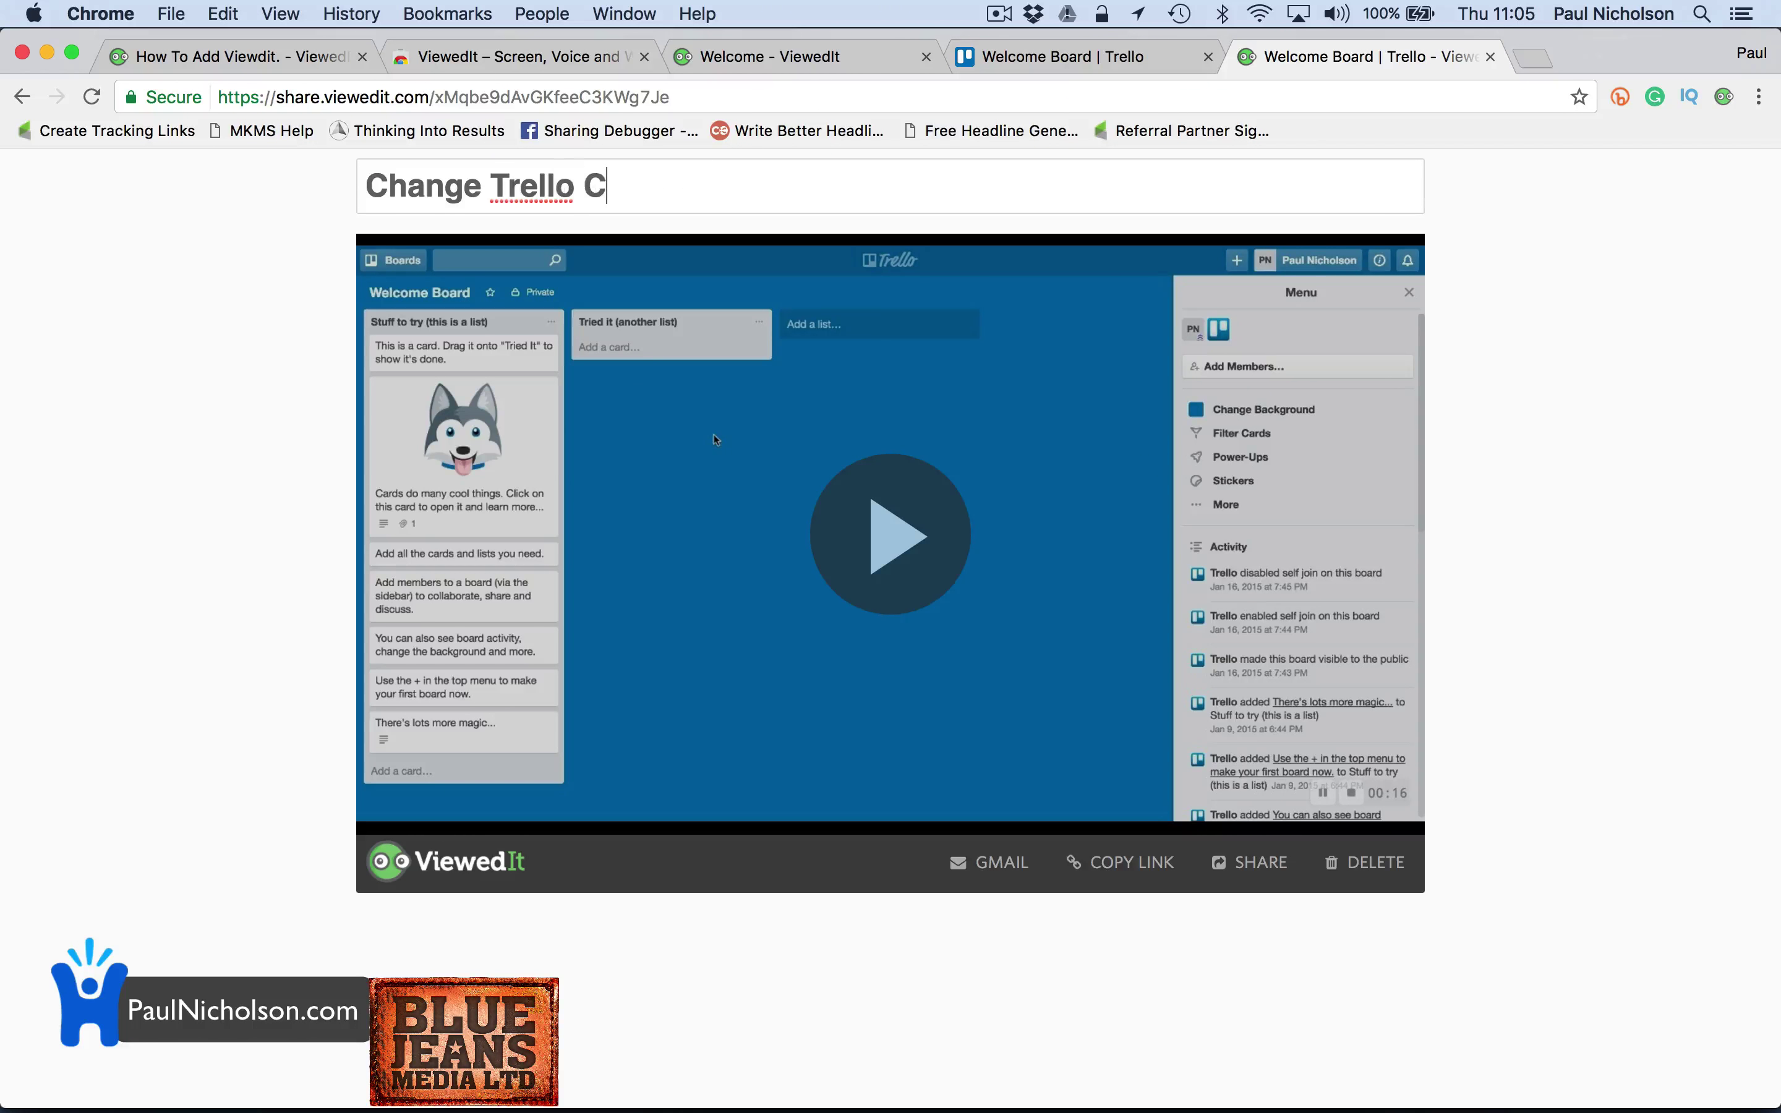
text(ard)
key(Return)
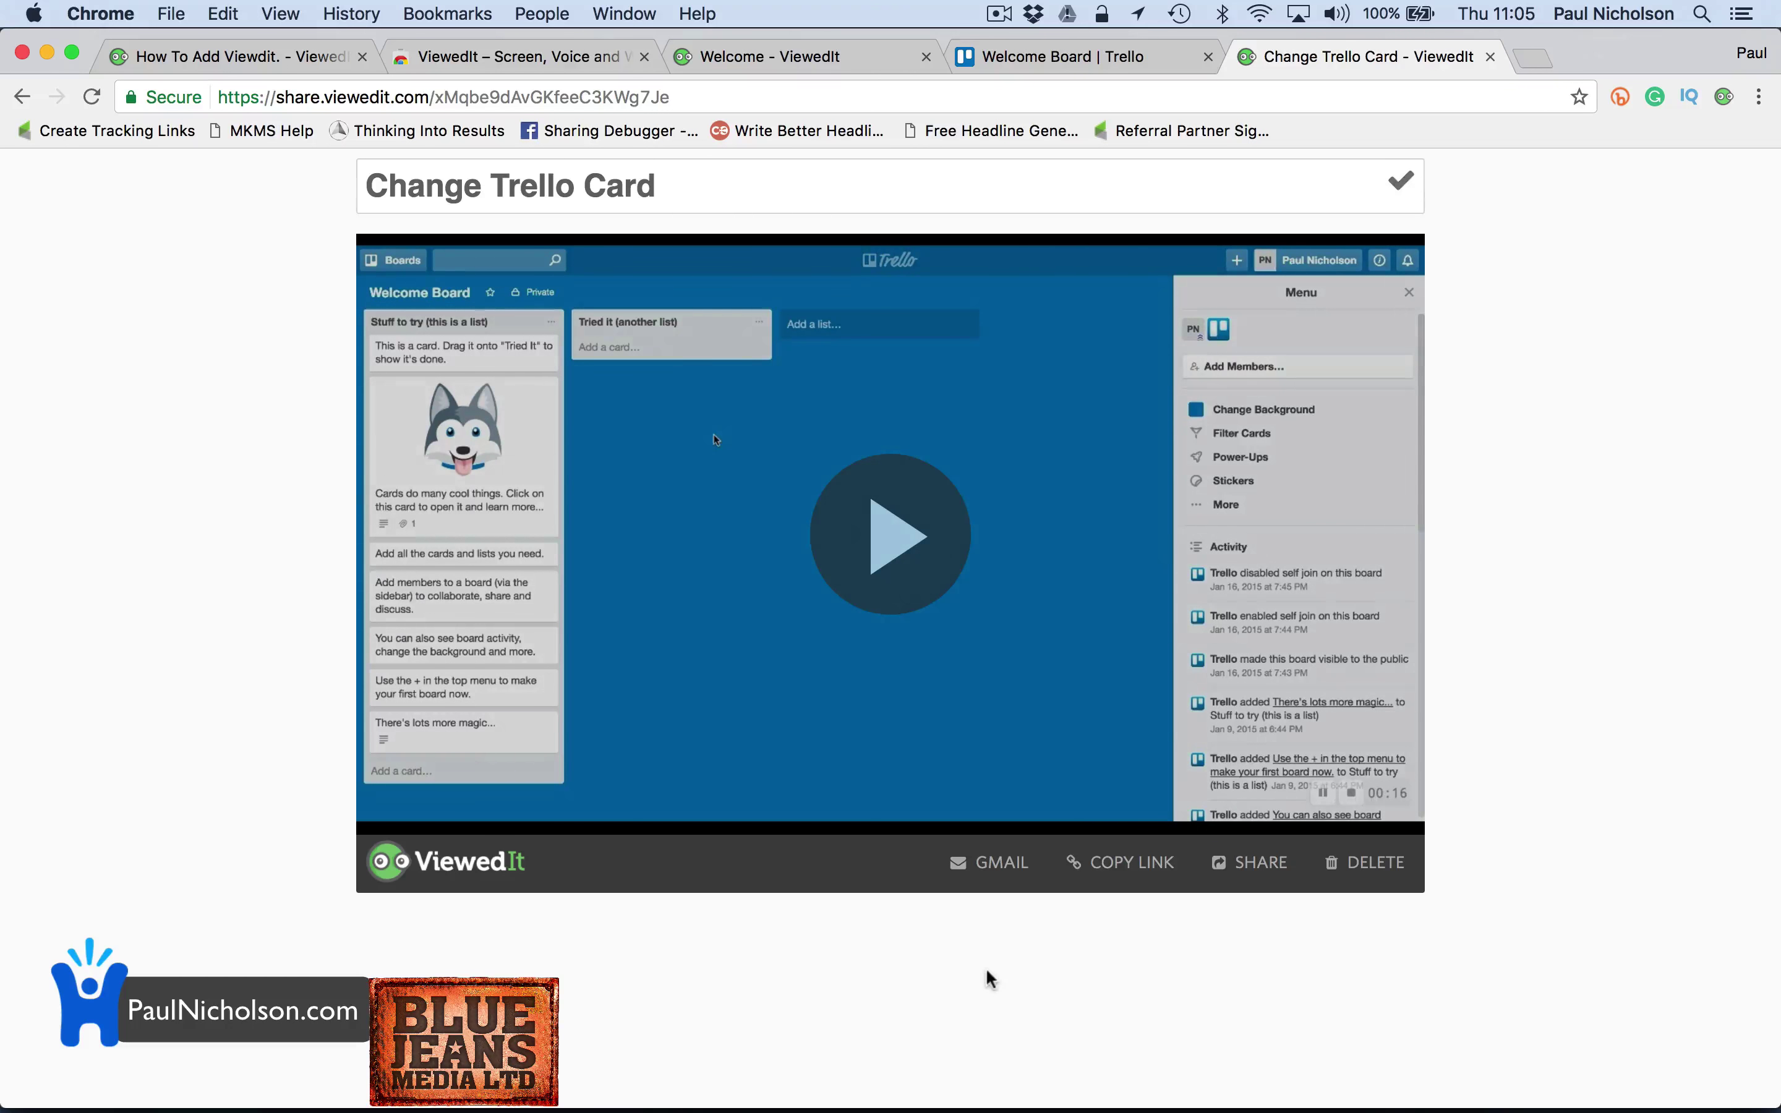
click(1102, 889)
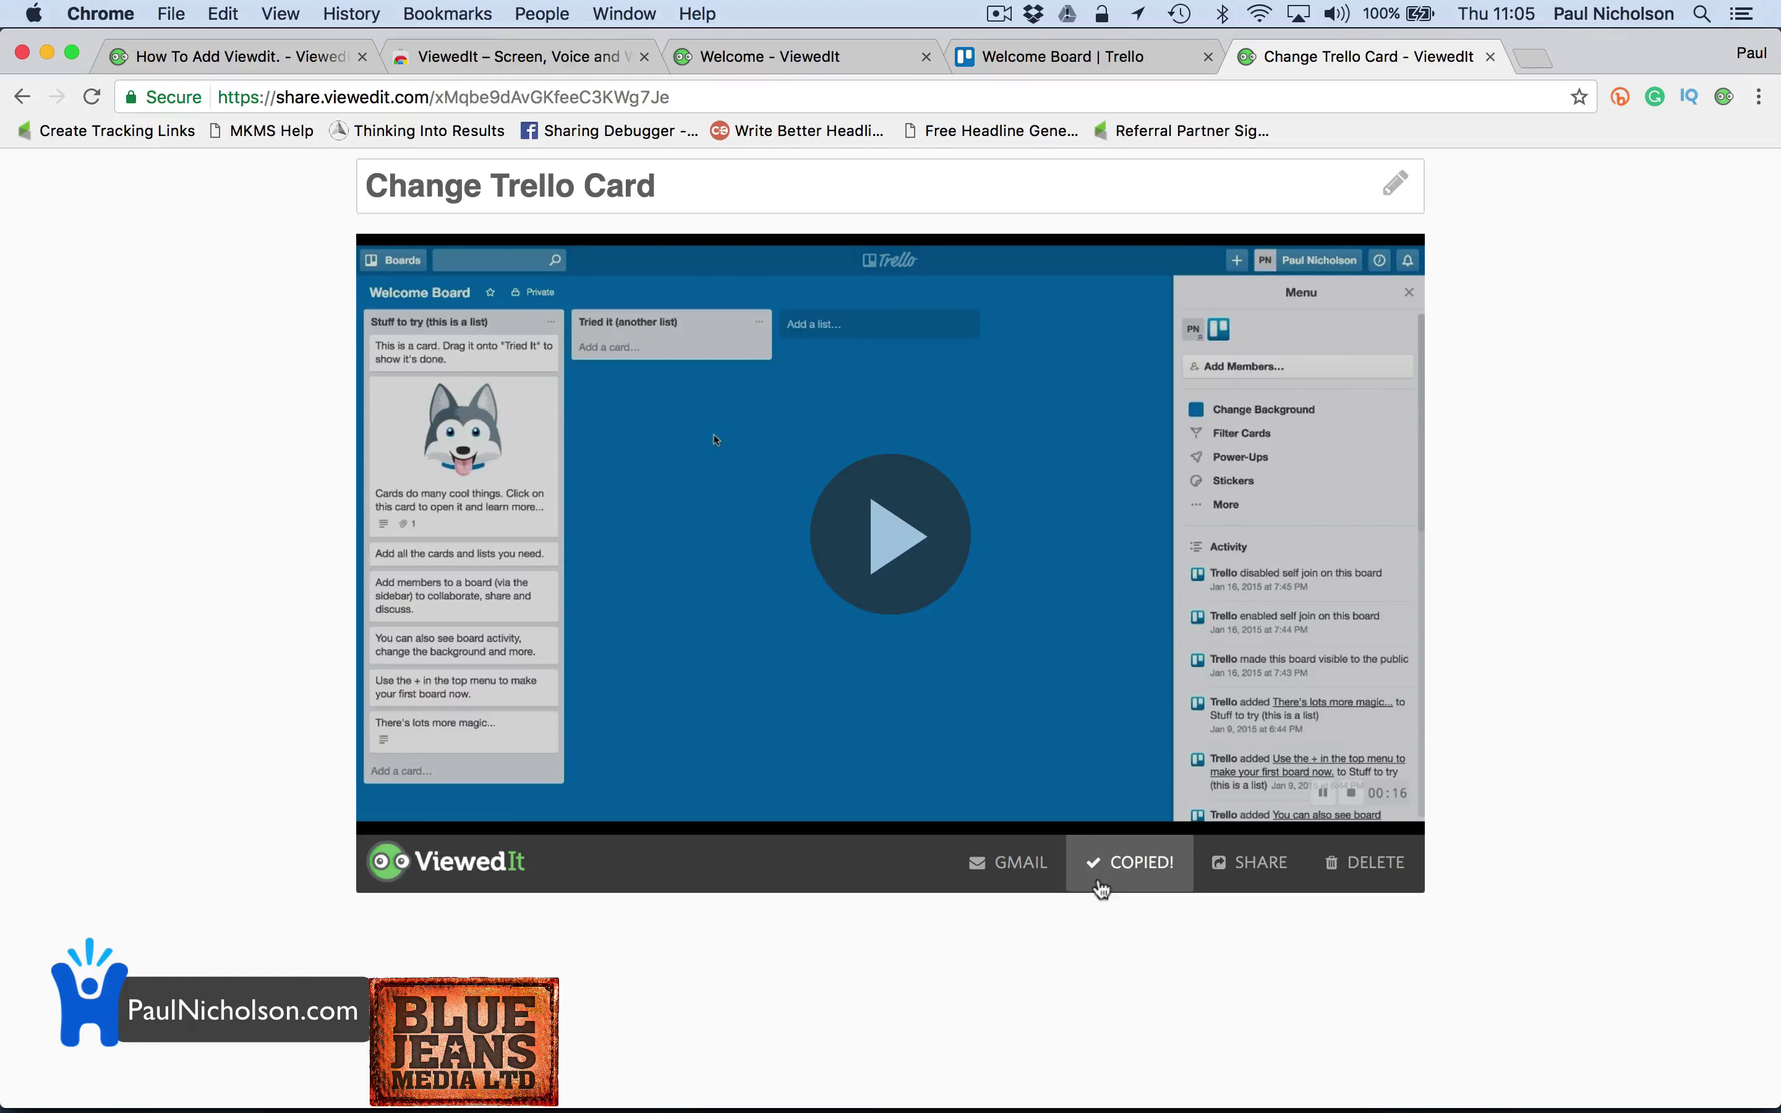
Reload the How To Add Viewdit. page in the first tab
click(232, 56)
click(295, 96)
key(Return)
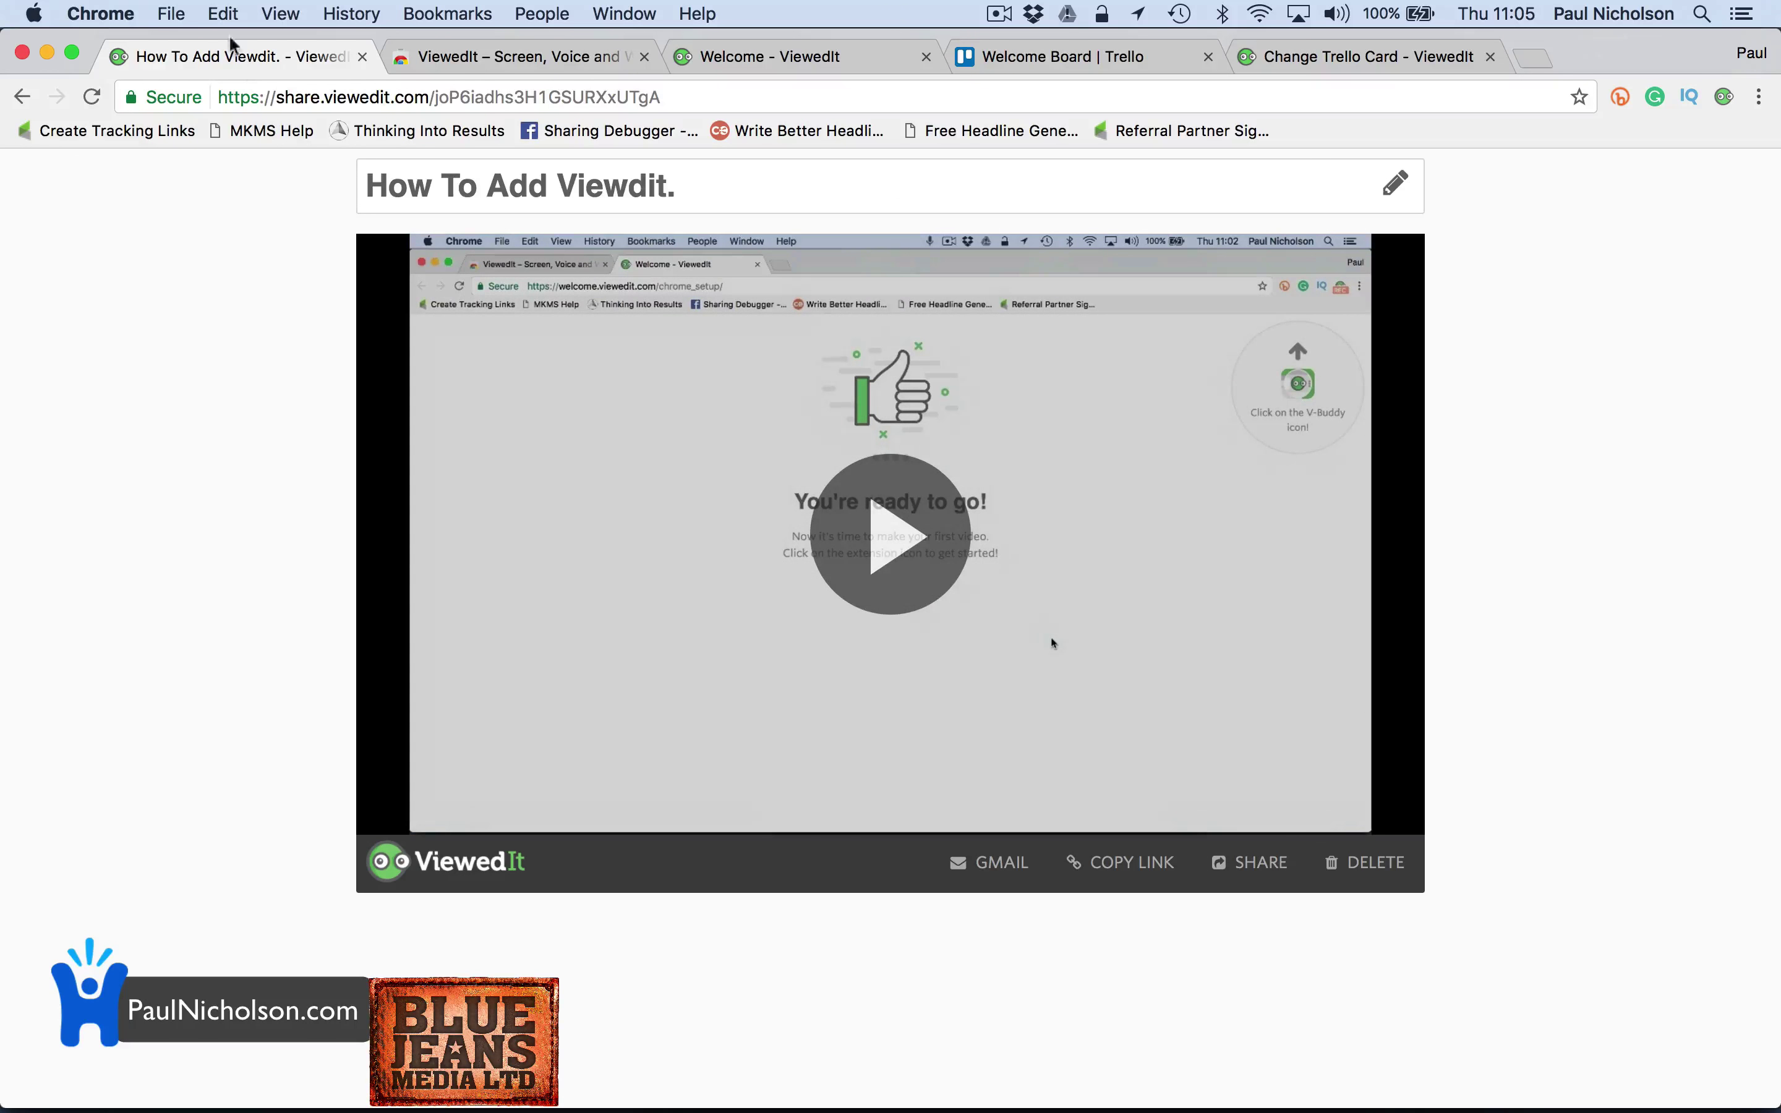
Play and pause the How To Add Viewdit. video, then copy the Change Trello Card share link
click(1052, 638)
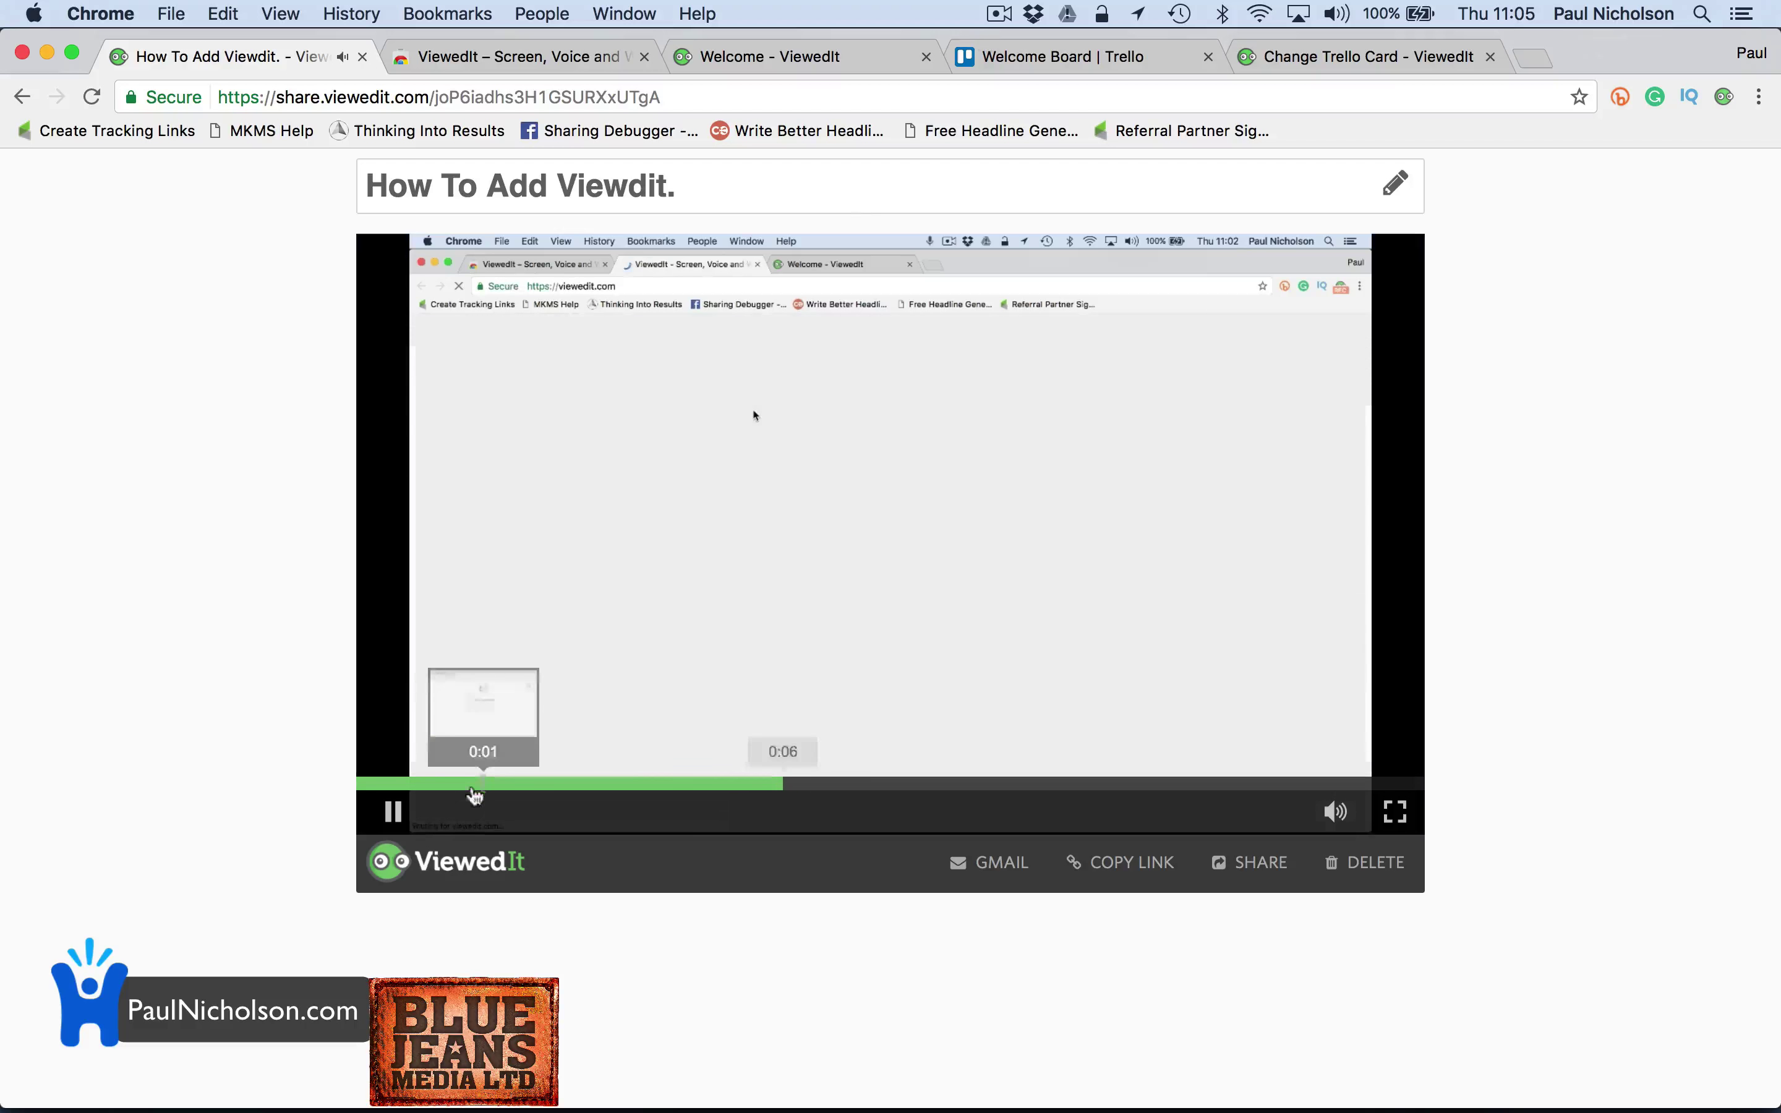
click(393, 811)
click(1297, 62)
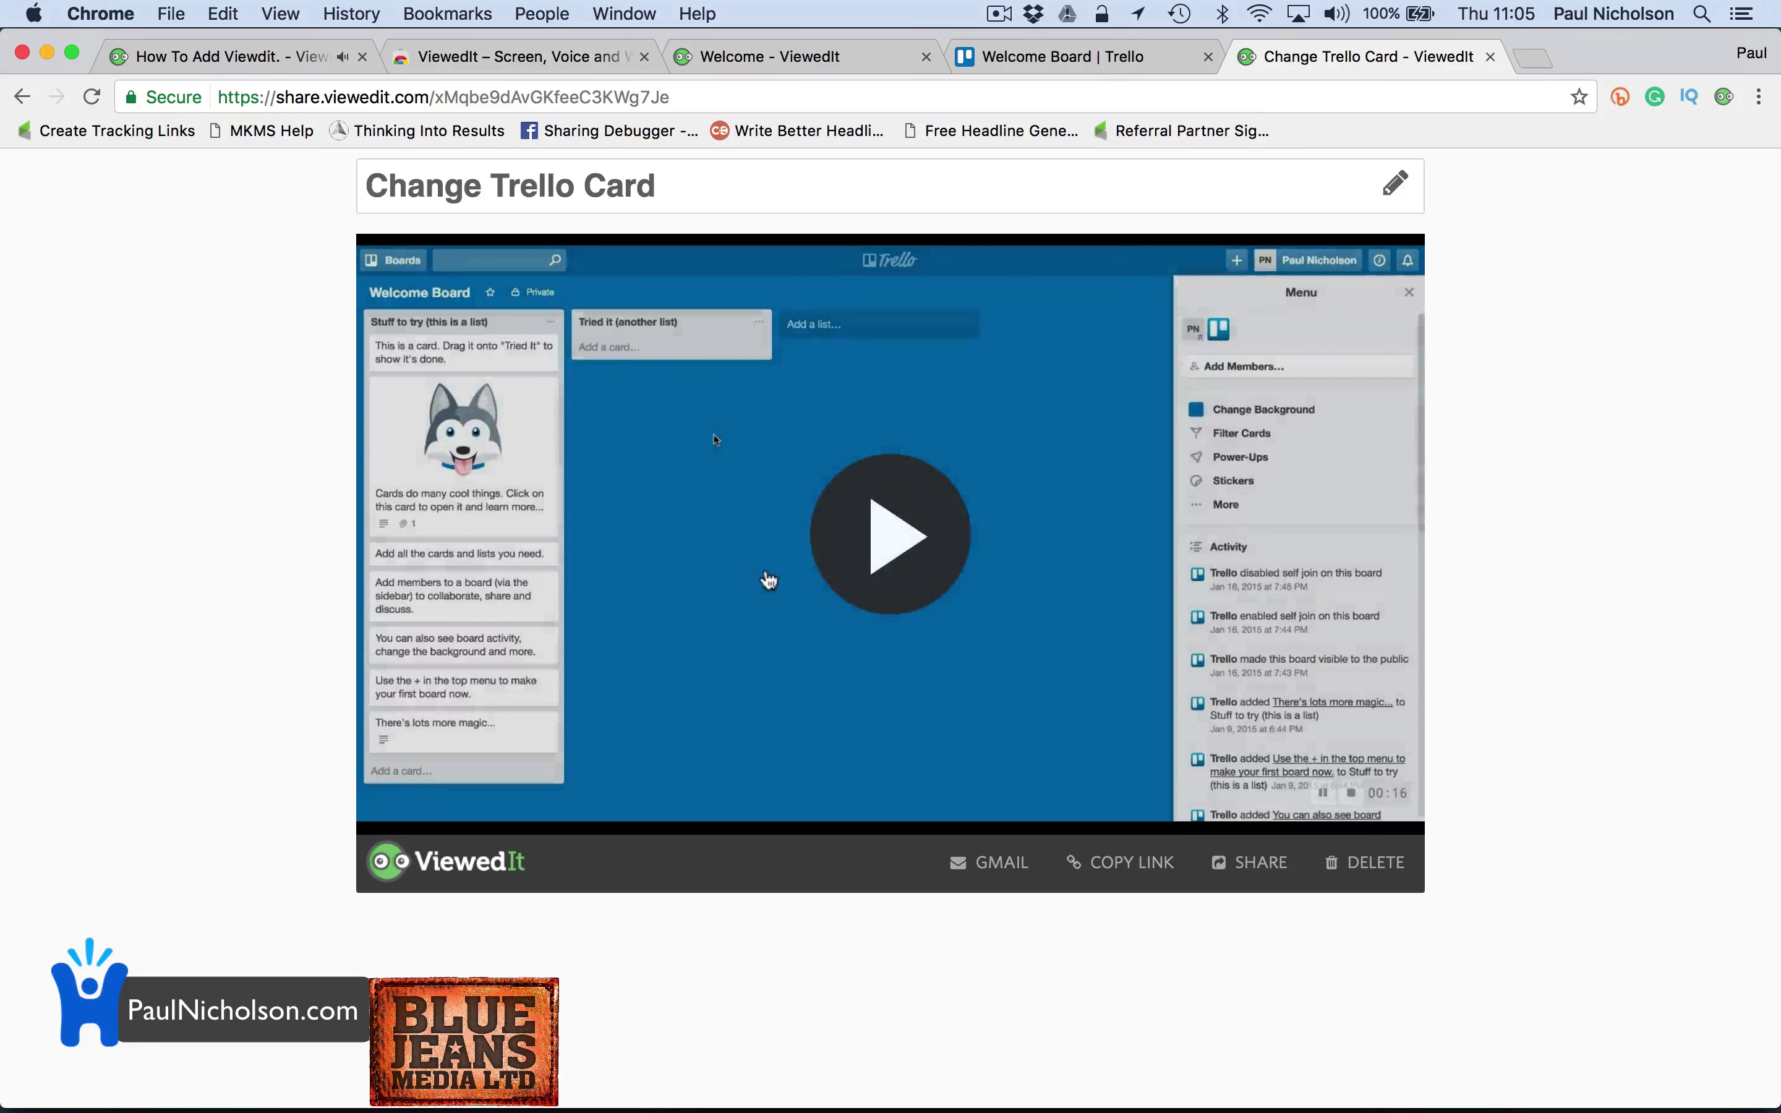
click(1133, 869)
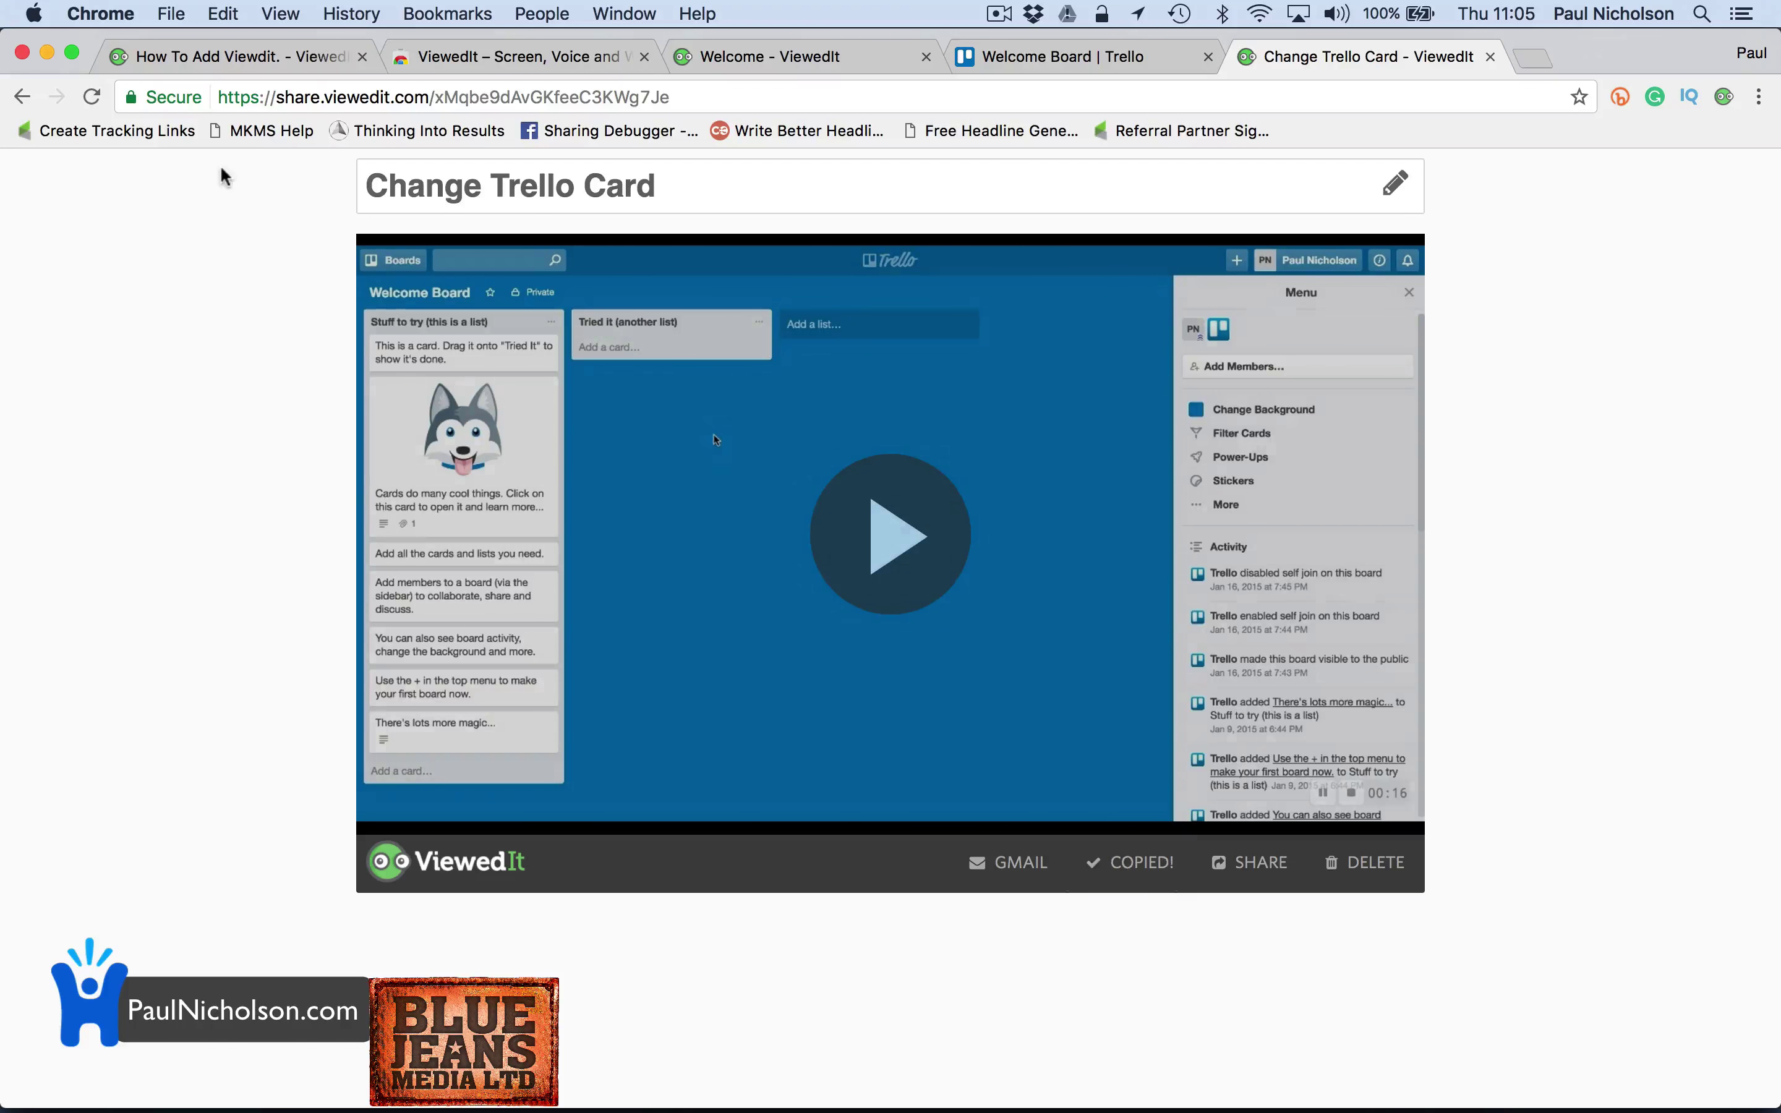
Open the copied Change Trello Card link in the first tab
click(269, 98)
key(super+v)
key(super+1)
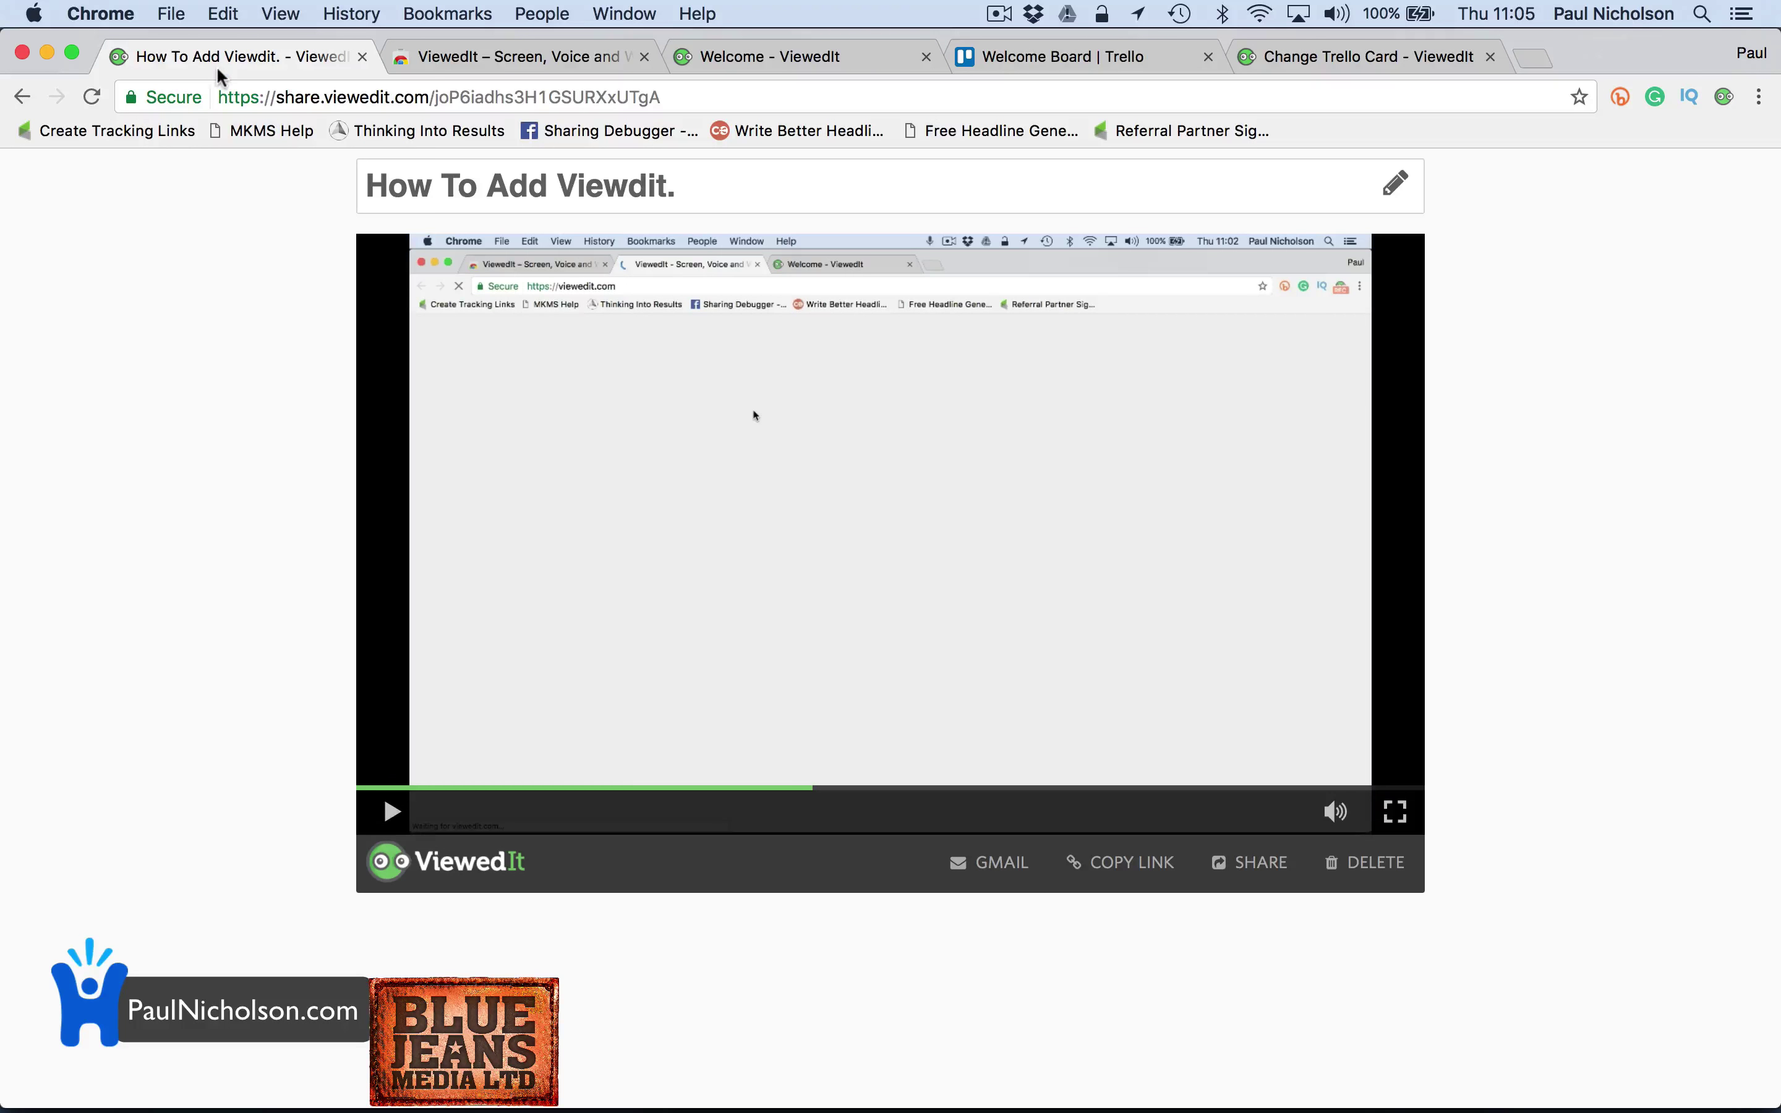
key(super+l)
key(super+v)
key(Return)
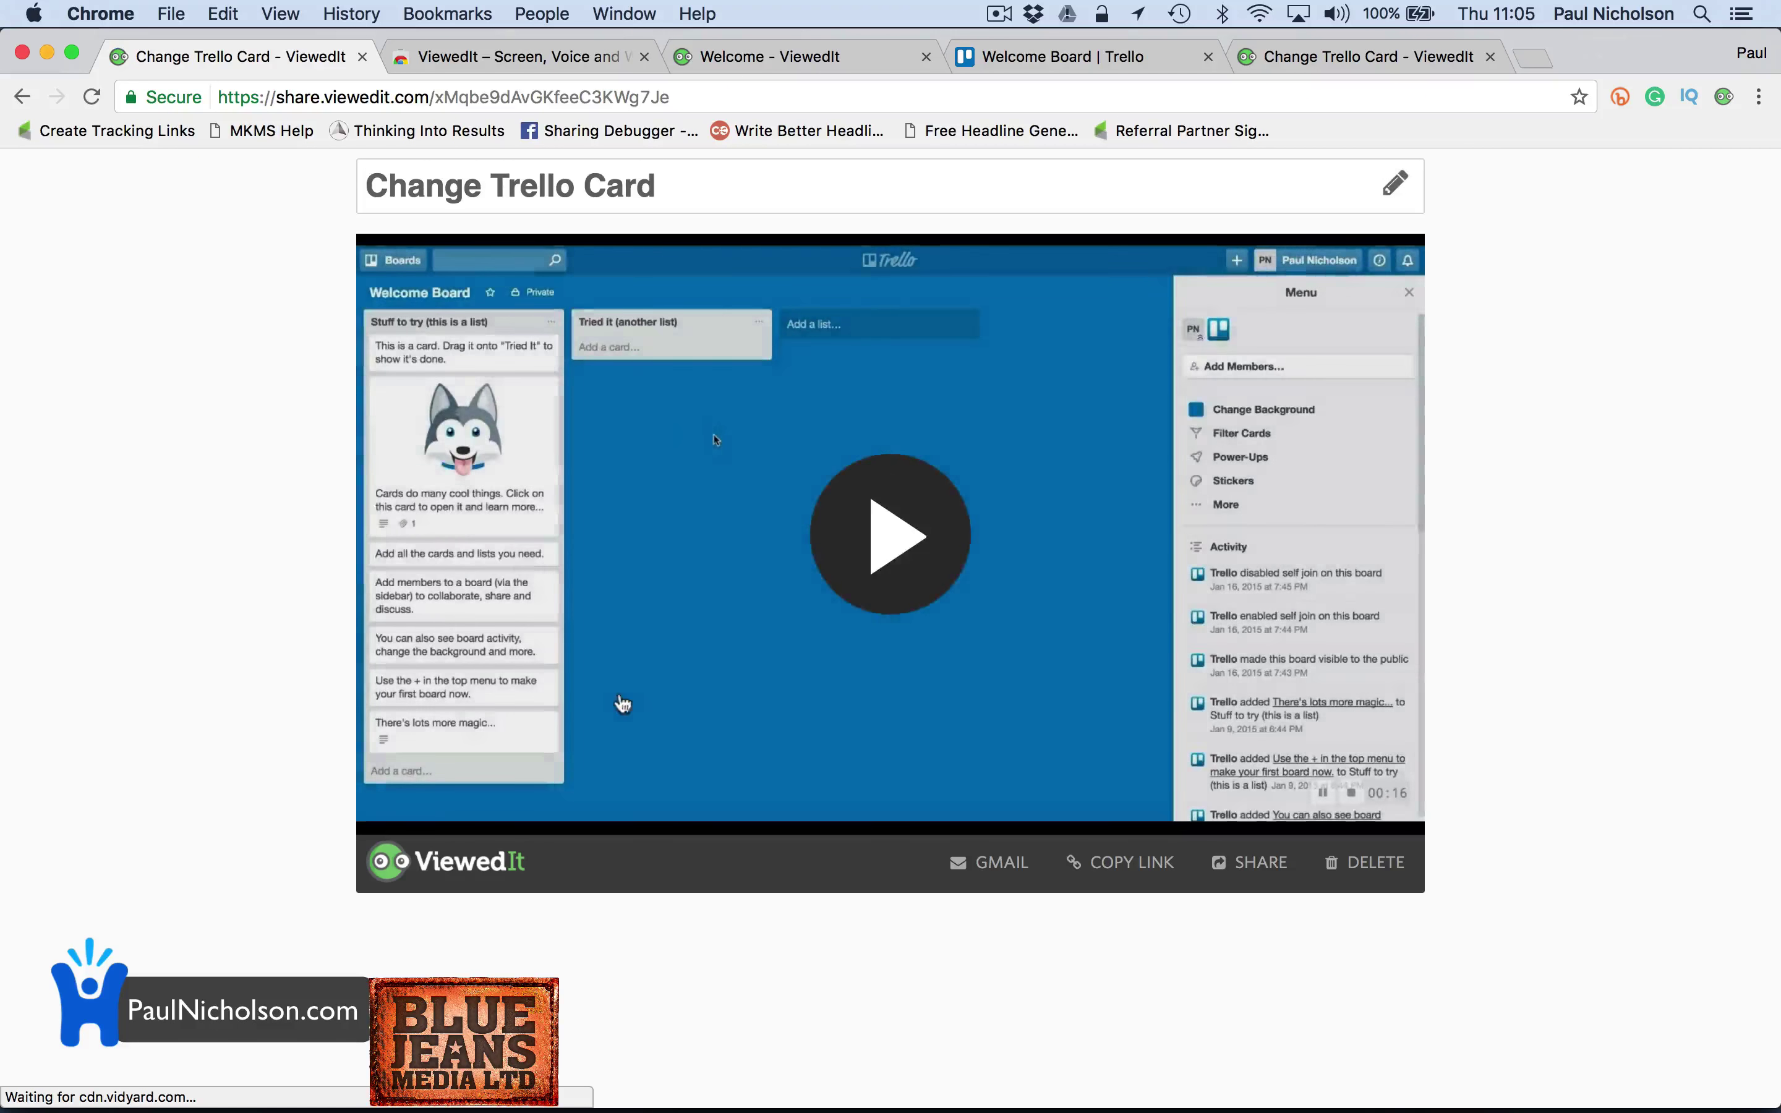
Play the Change Trello Card video and pause where the description 'hello.' is saved
click(902, 544)
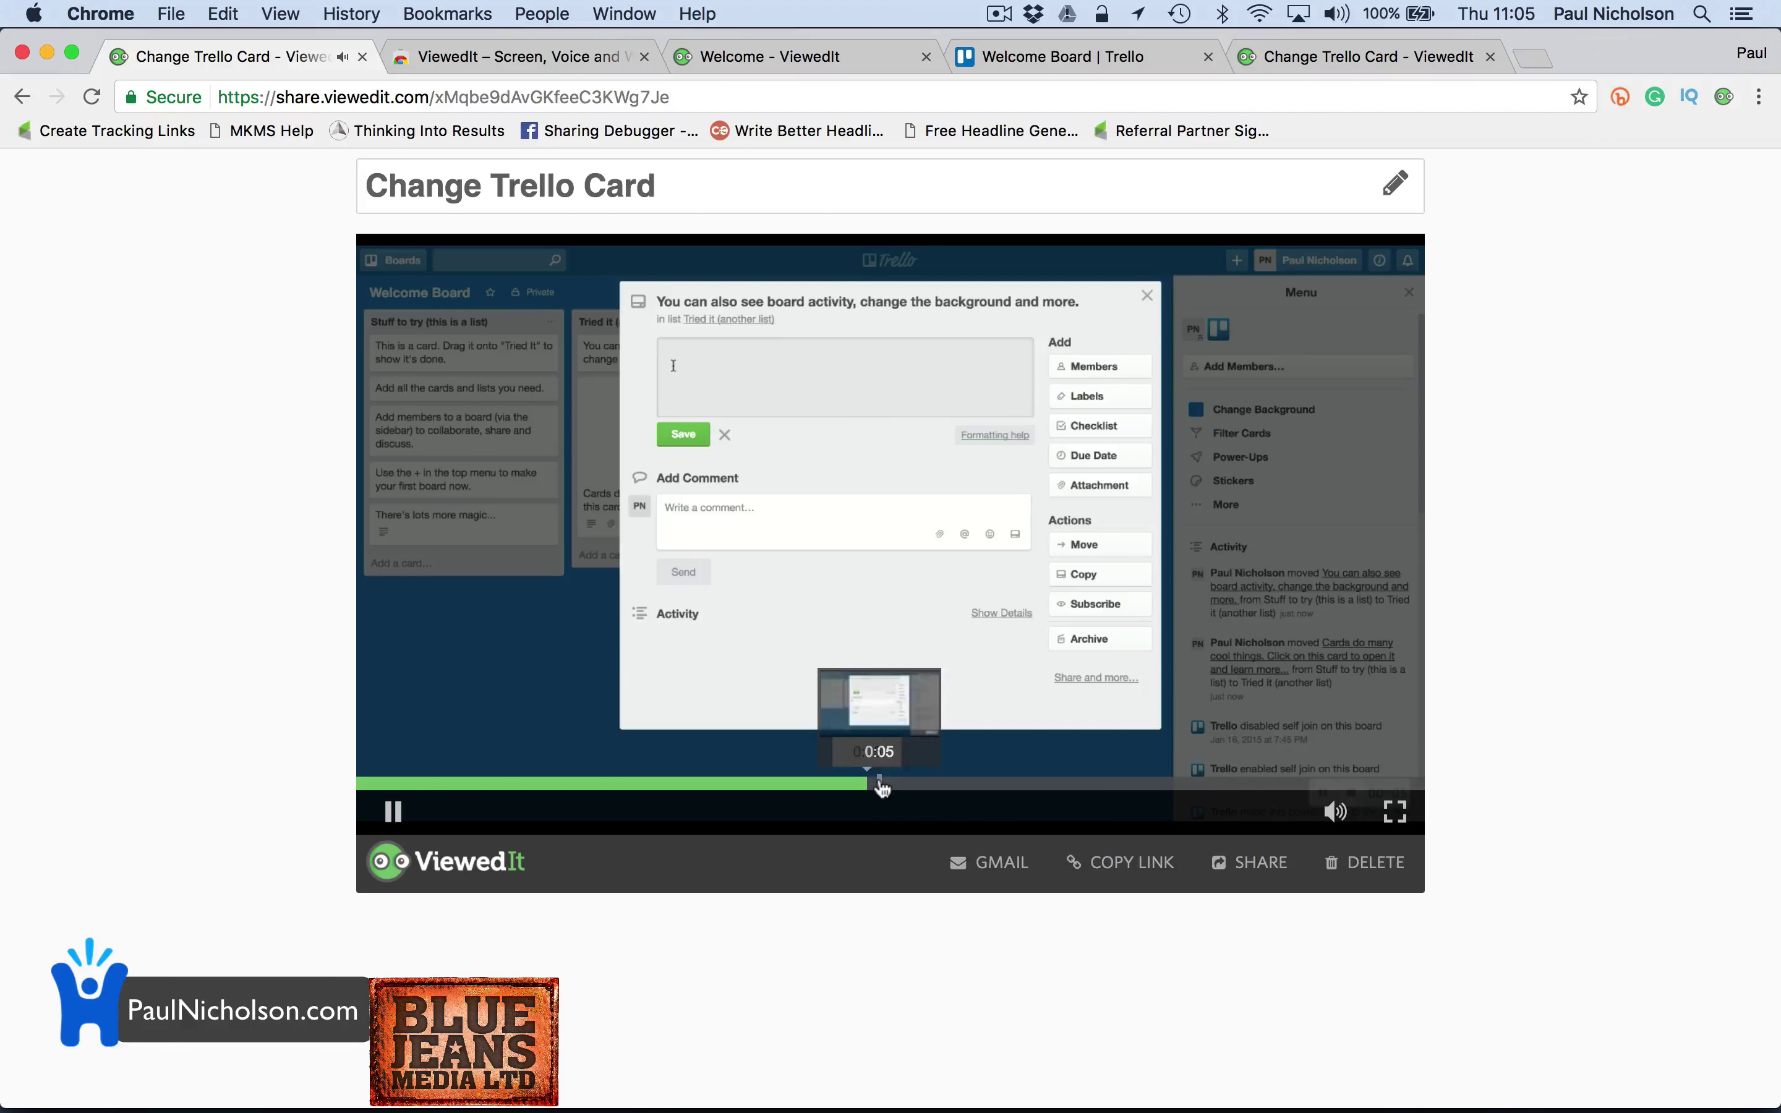
key(space)
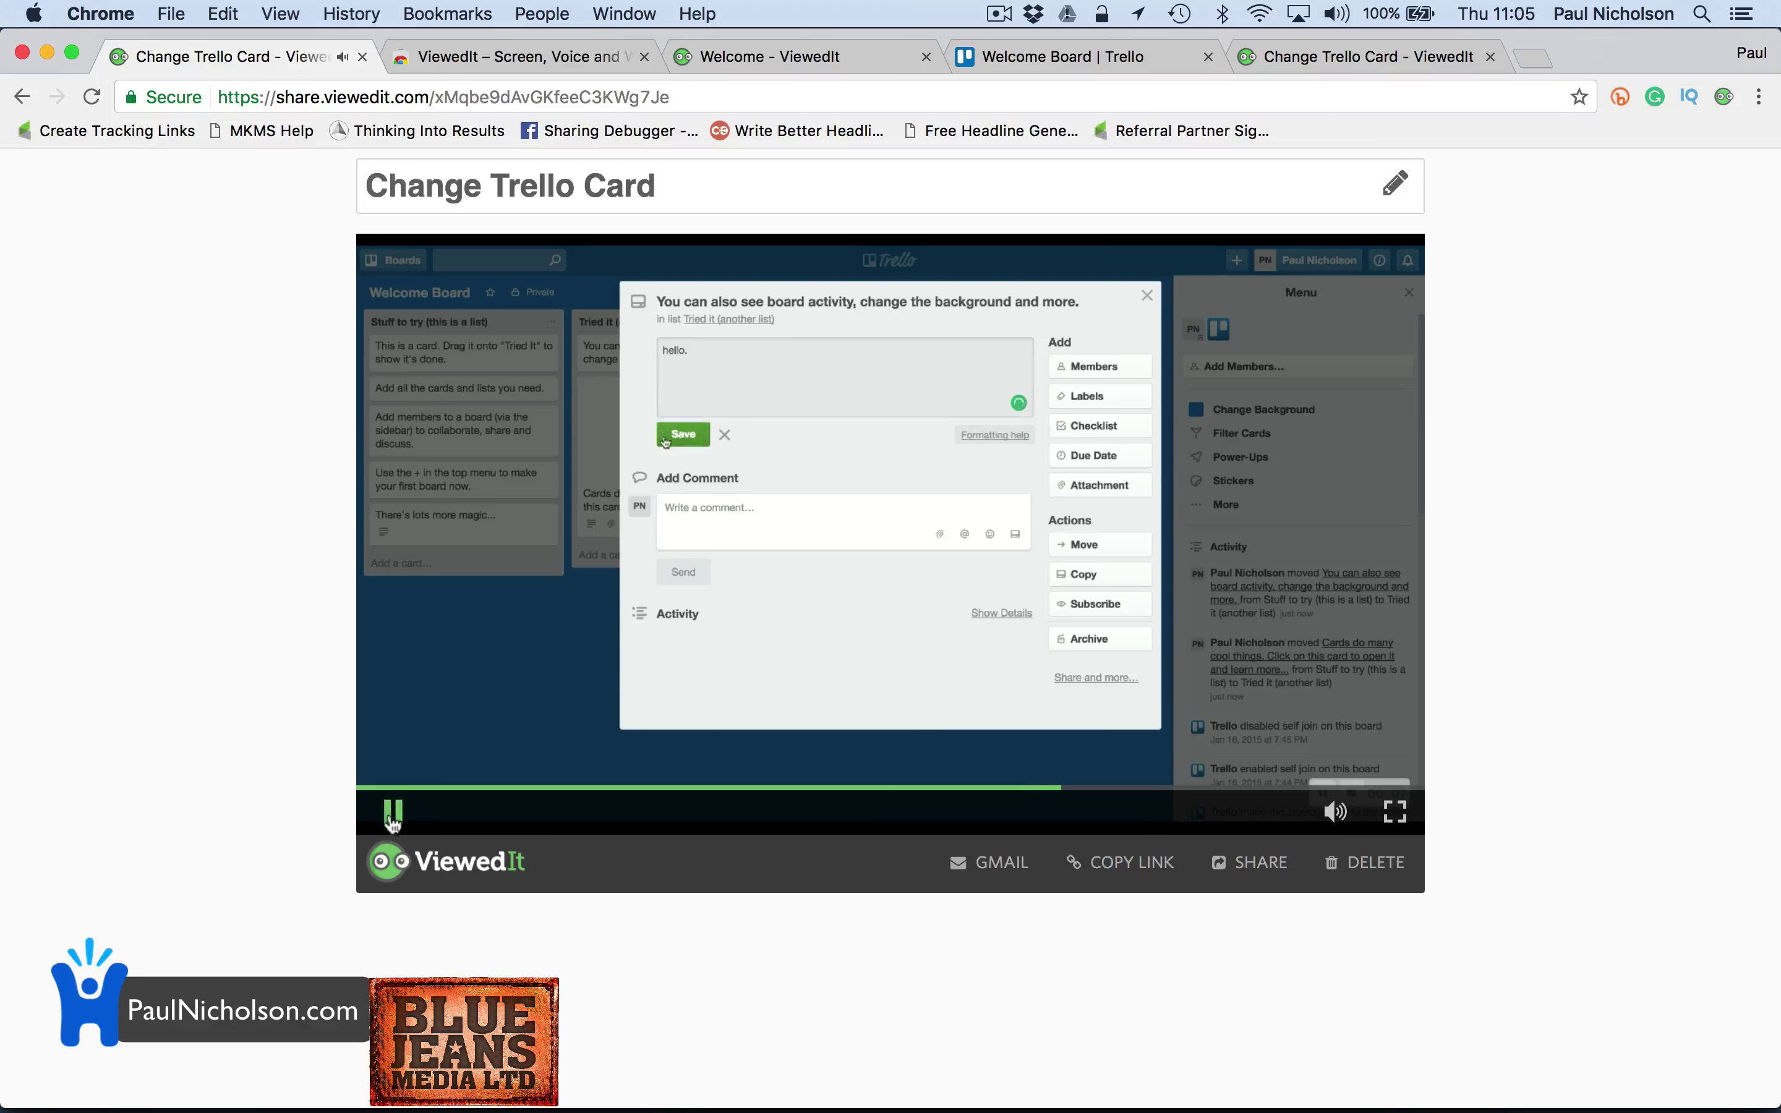